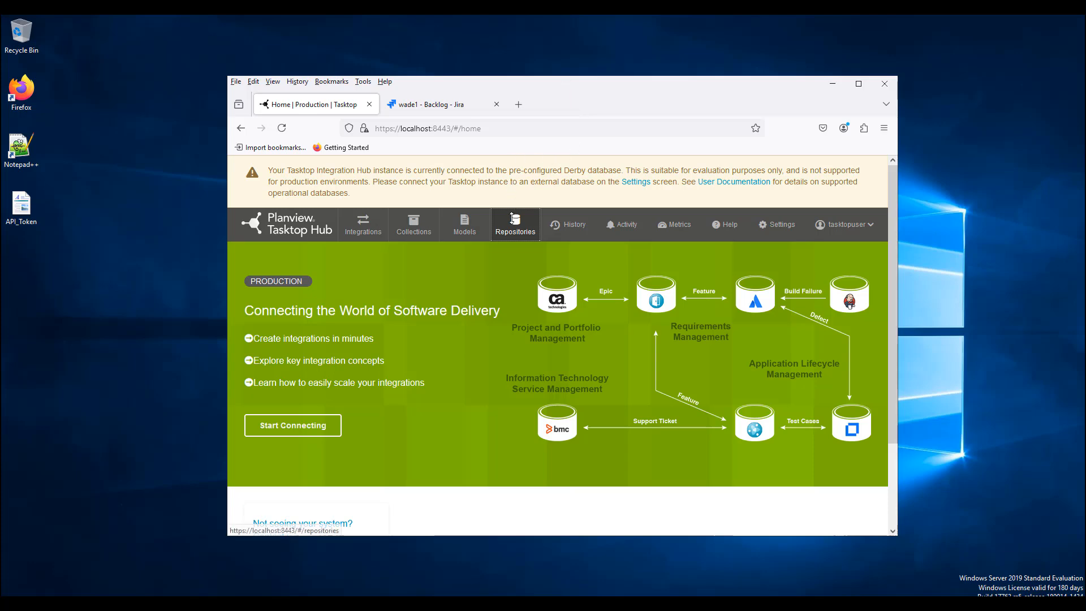
Open the JIRA WADE1 repository connection and review its name, URL and connection security settings
left_click(513, 220)
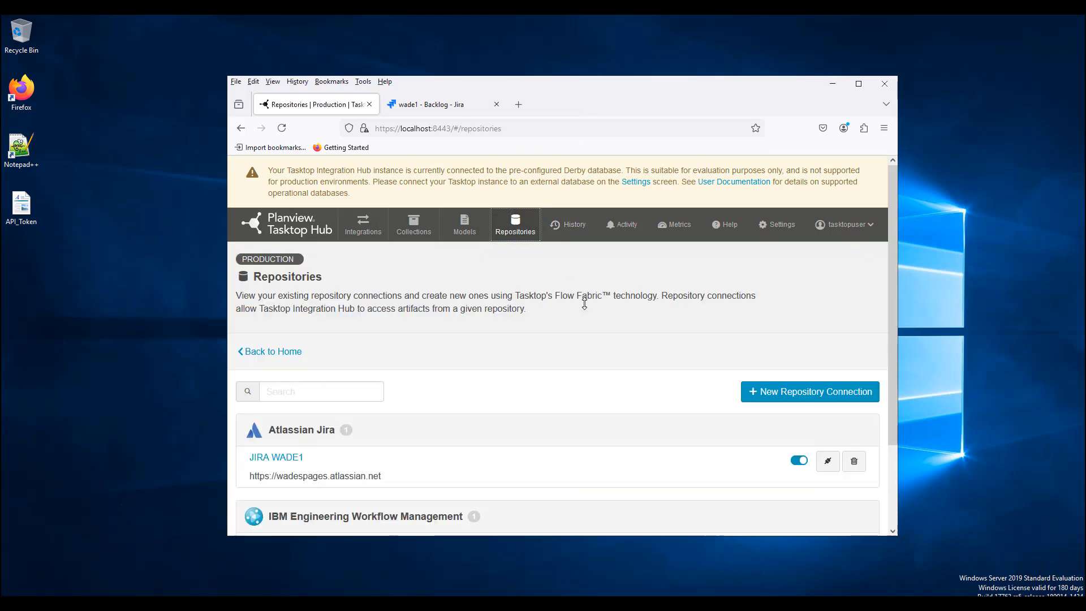
scroll(584, 304, "down", 3)
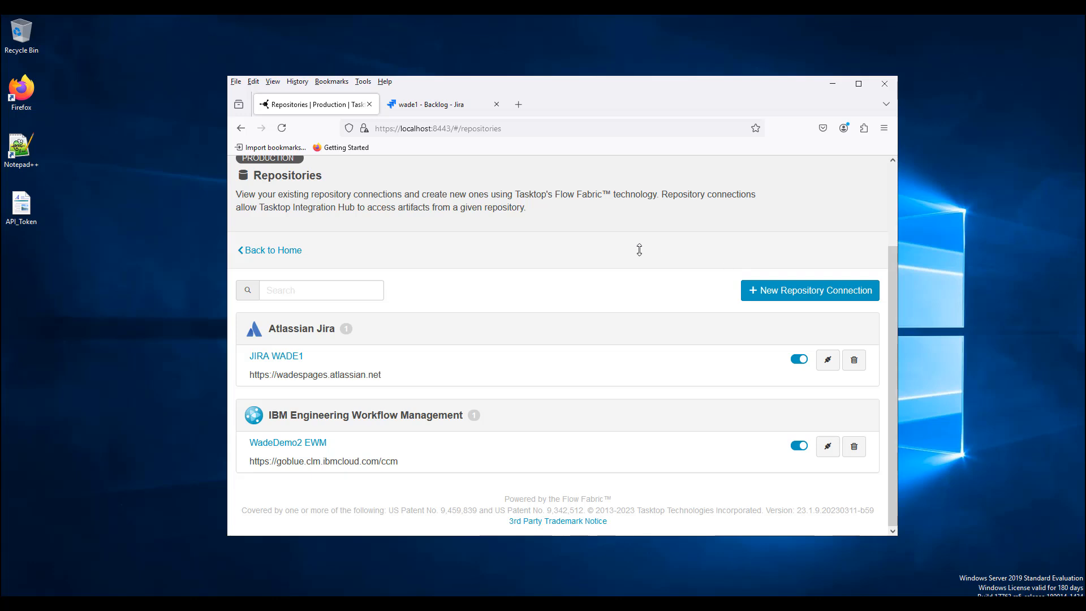
left_click(283, 355)
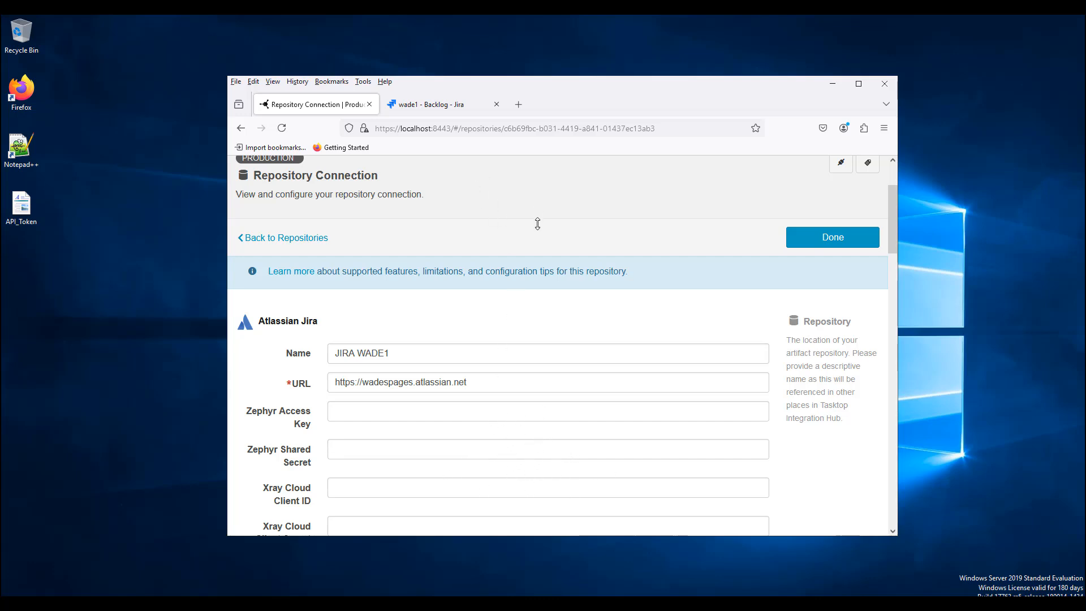
scroll(543, 206, "down", 1)
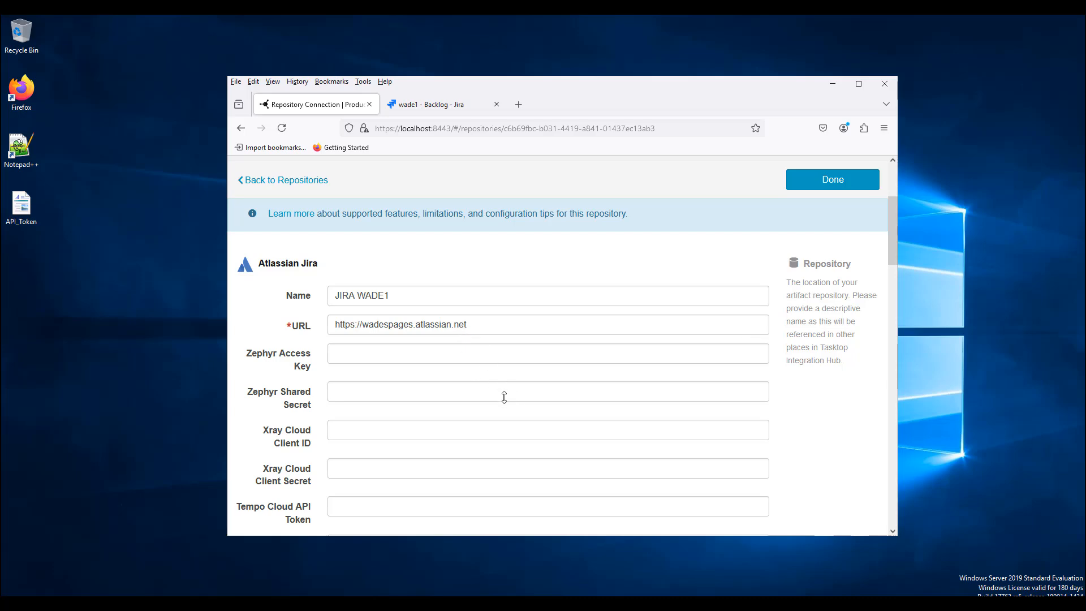
scroll(504, 397, "down", 5)
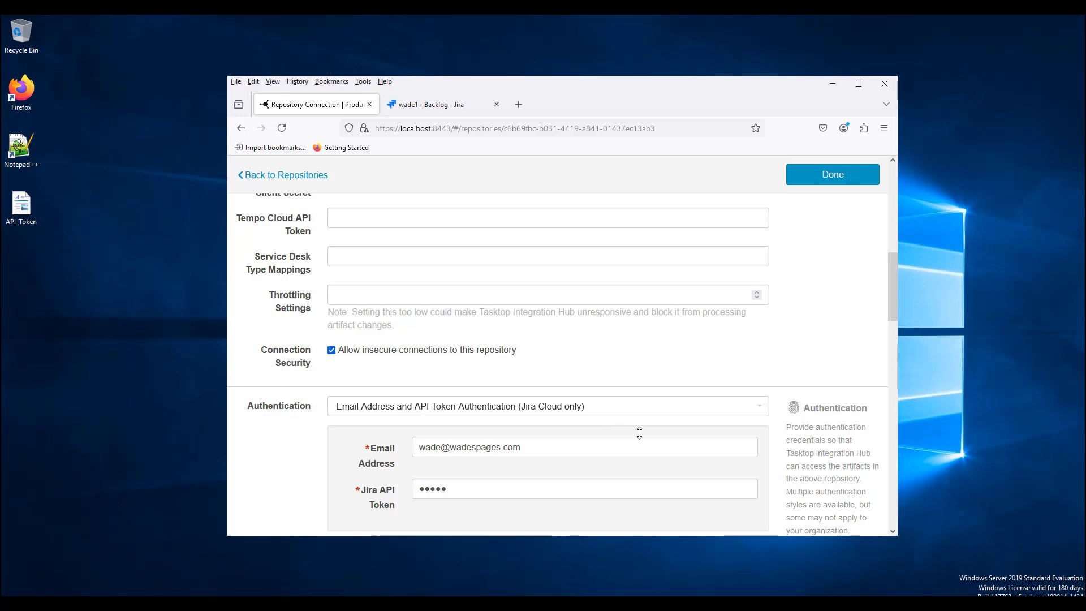
Review the available authentication methods and keep Email Address and API Token Authentication (Jira Cloud only)
left_click(616, 406)
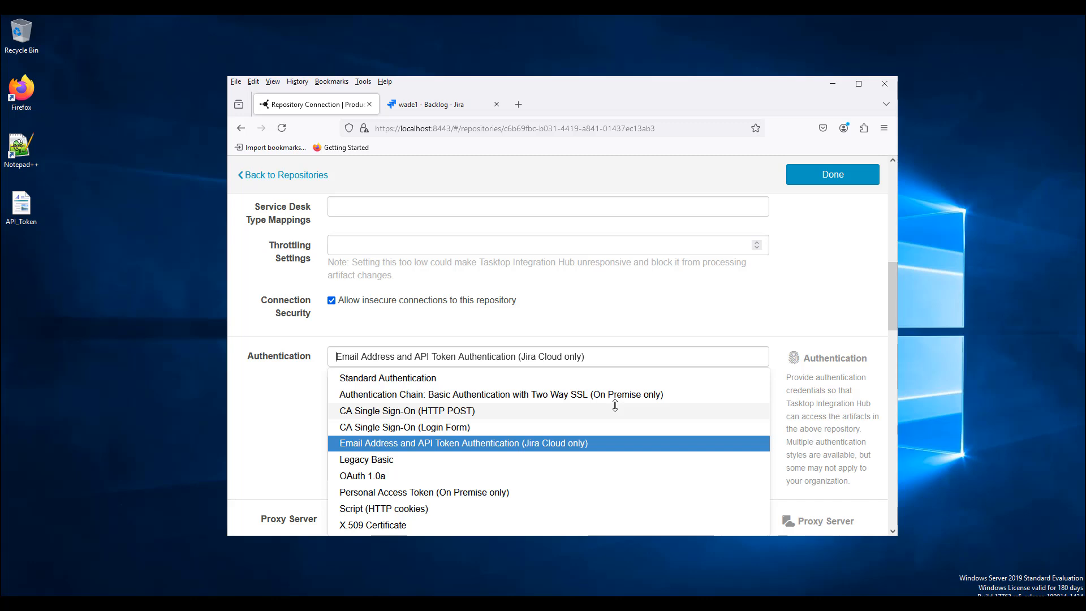
left_click_drag(892, 286, 895, 302)
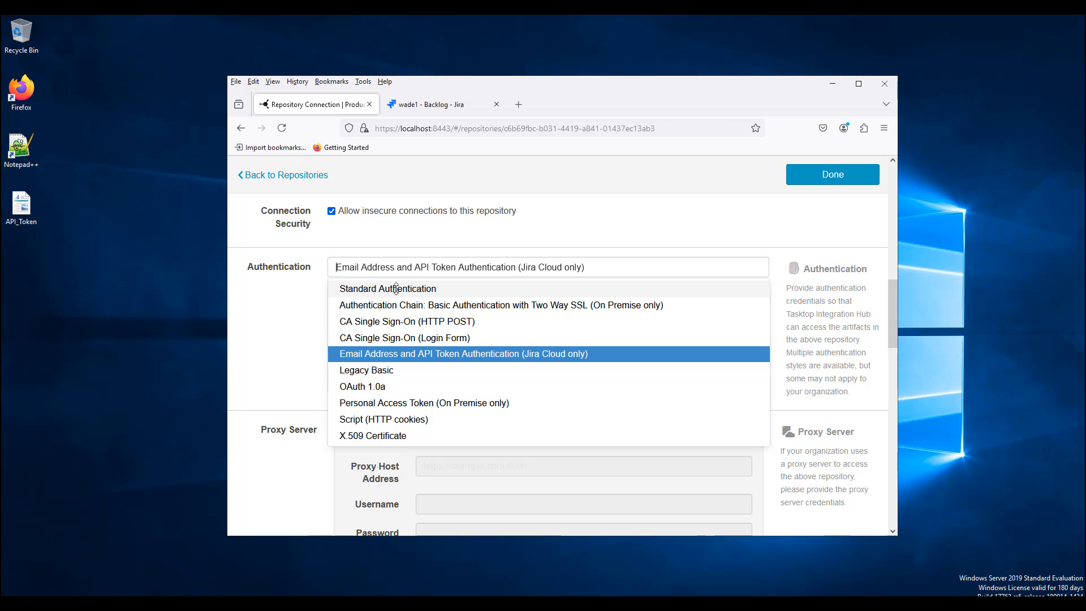
left_click(459, 353)
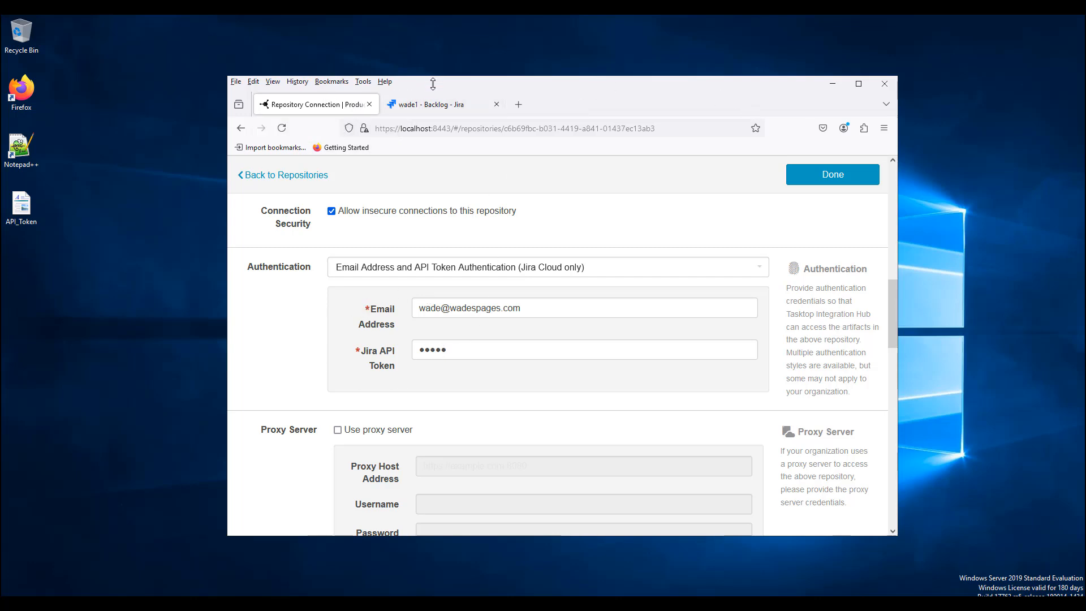
Switch to Jira and open the Atlassian account's security settings to find where API tokens are created and managed
left_click(432, 104)
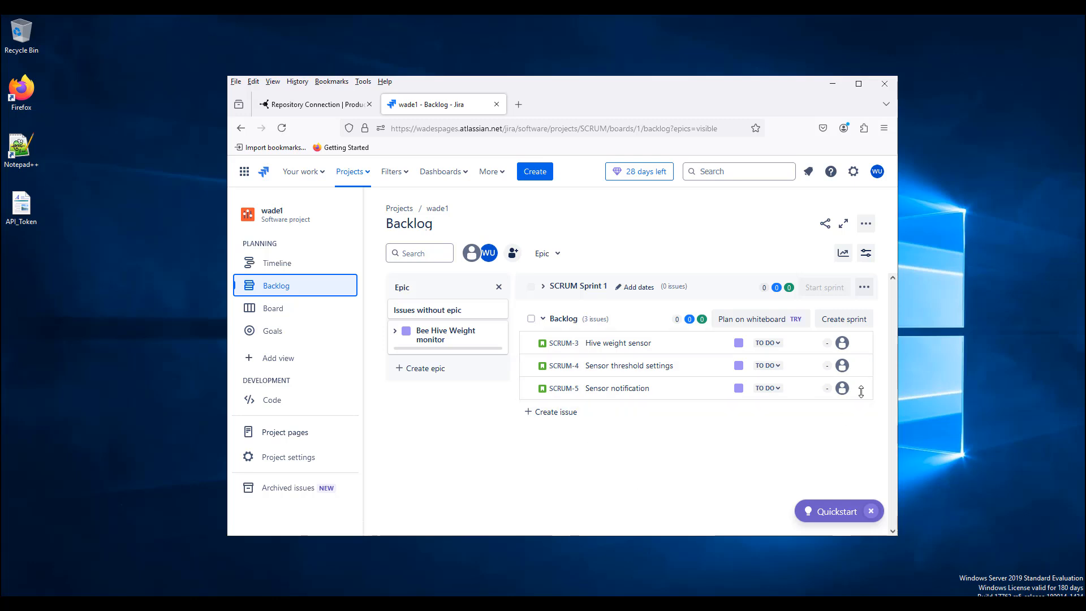
left_click(877, 172)
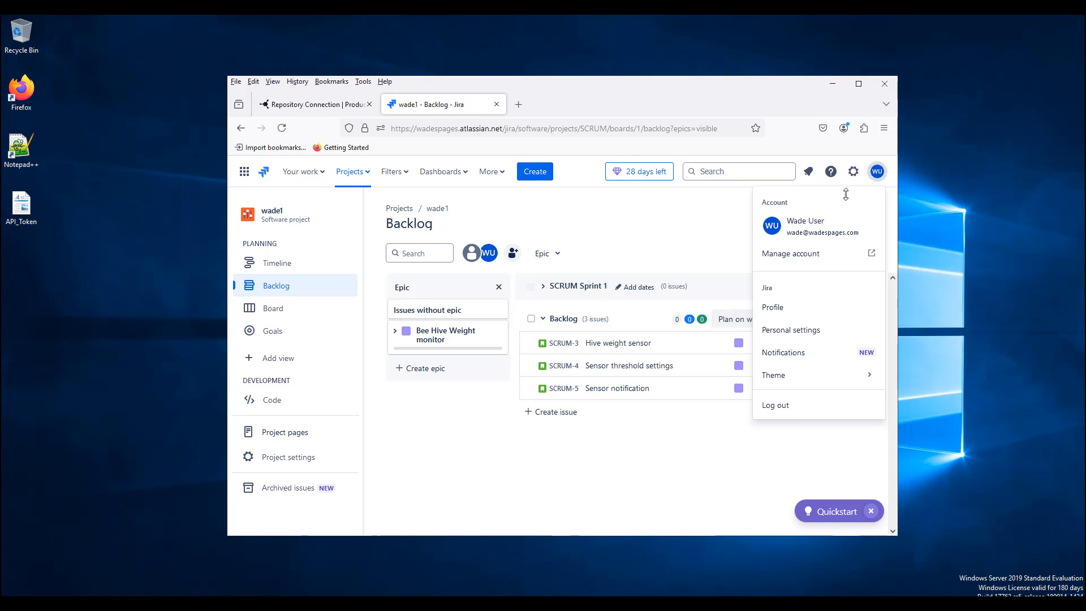
left_click(798, 253)
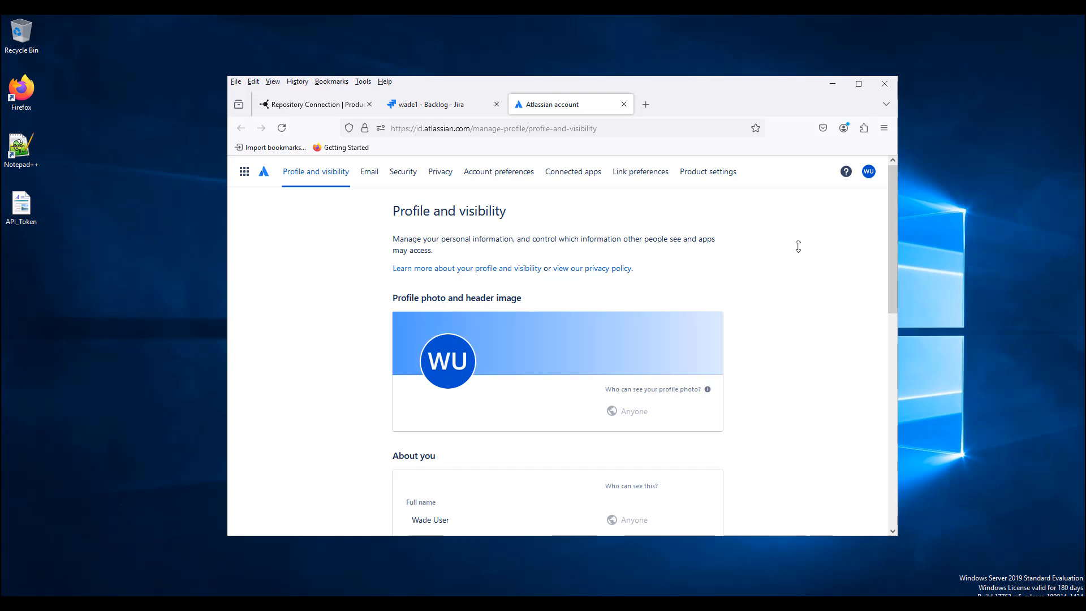
left_click(401, 172)
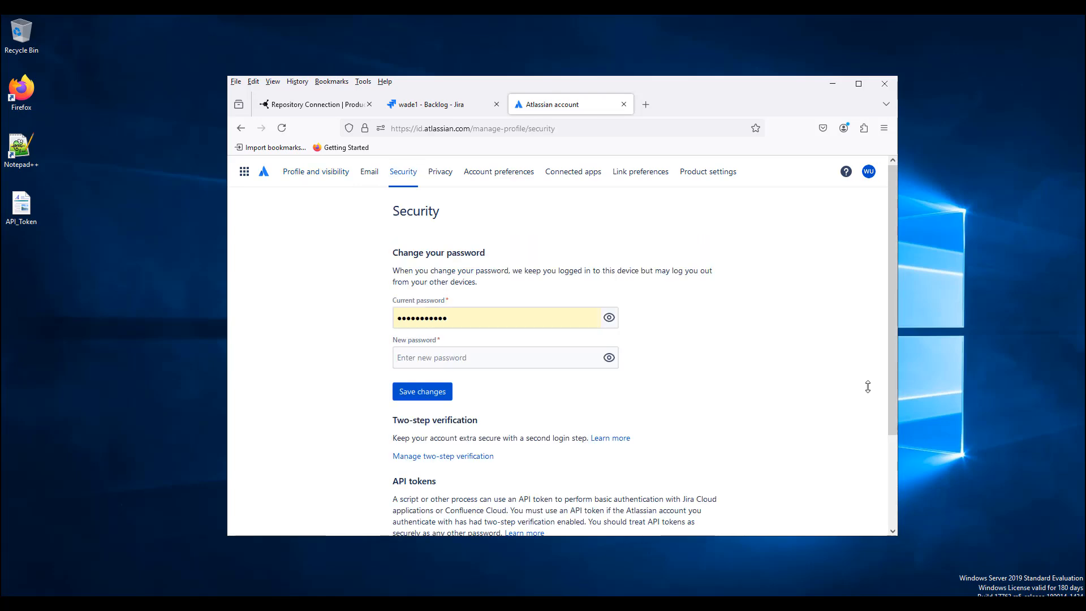
scroll(857, 386, "down", 2)
scroll(491, 394, "down", 2)
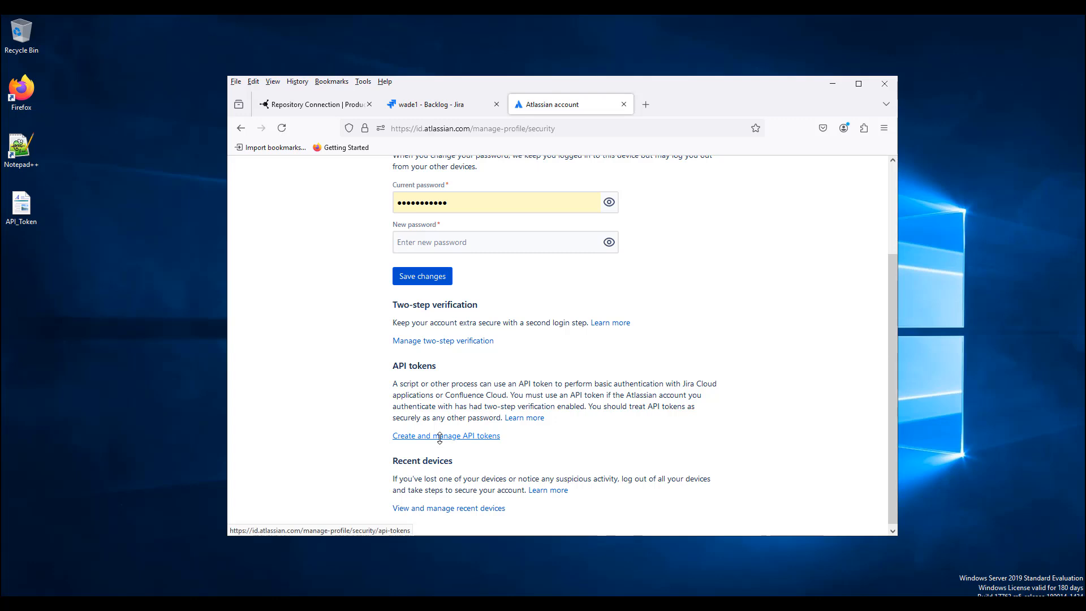
View the Jira API token stored in the API_Token document on the desktop, and close the document
left_click(22, 207)
double_click(22, 207)
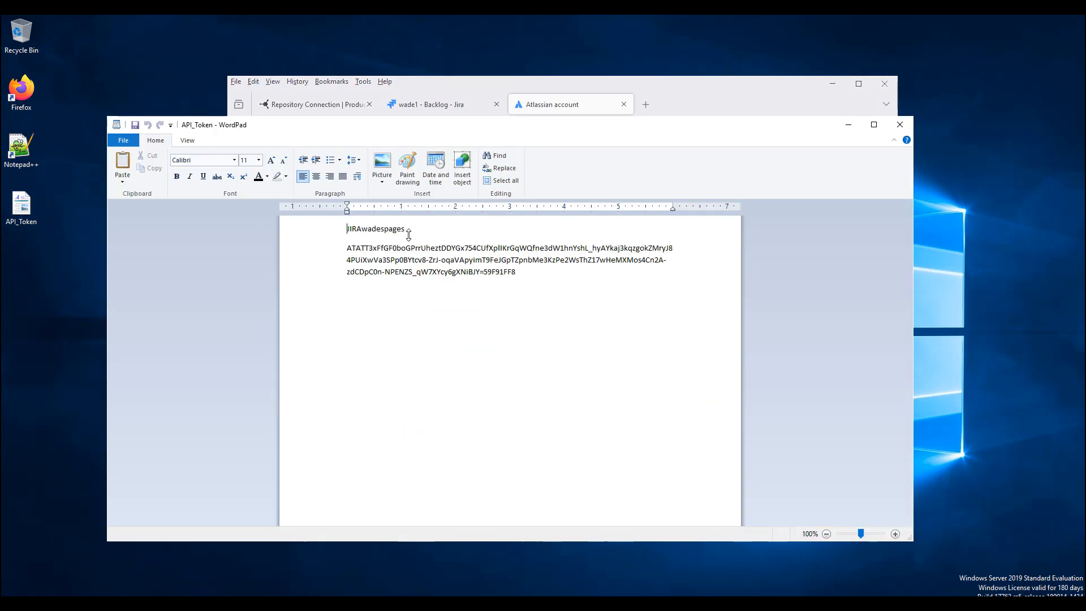
left_click_drag(408, 232, 333, 213)
left_click(429, 300)
left_click(901, 123)
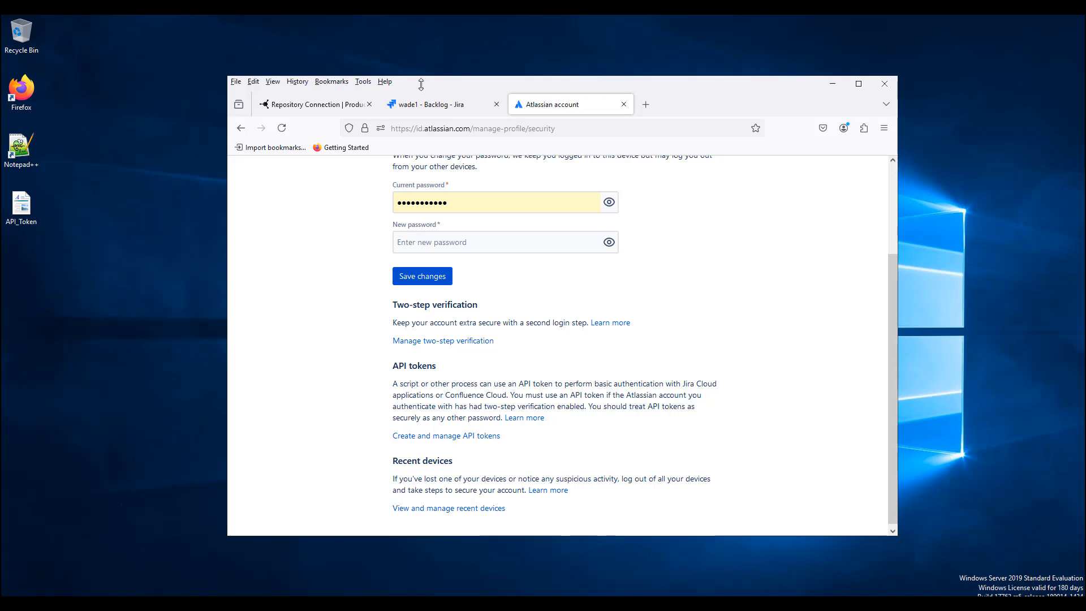
Return to Tasktop Hub, close the Jira connection's settings and test the JIRA WADE1 connection
left_click(310, 105)
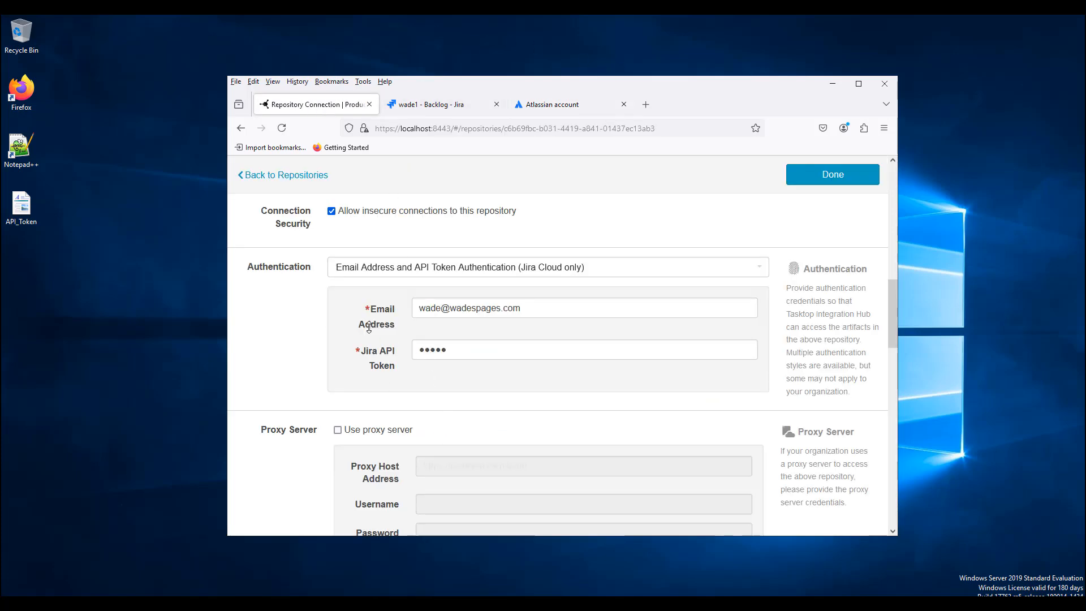
scroll(576, 481, "down", 3)
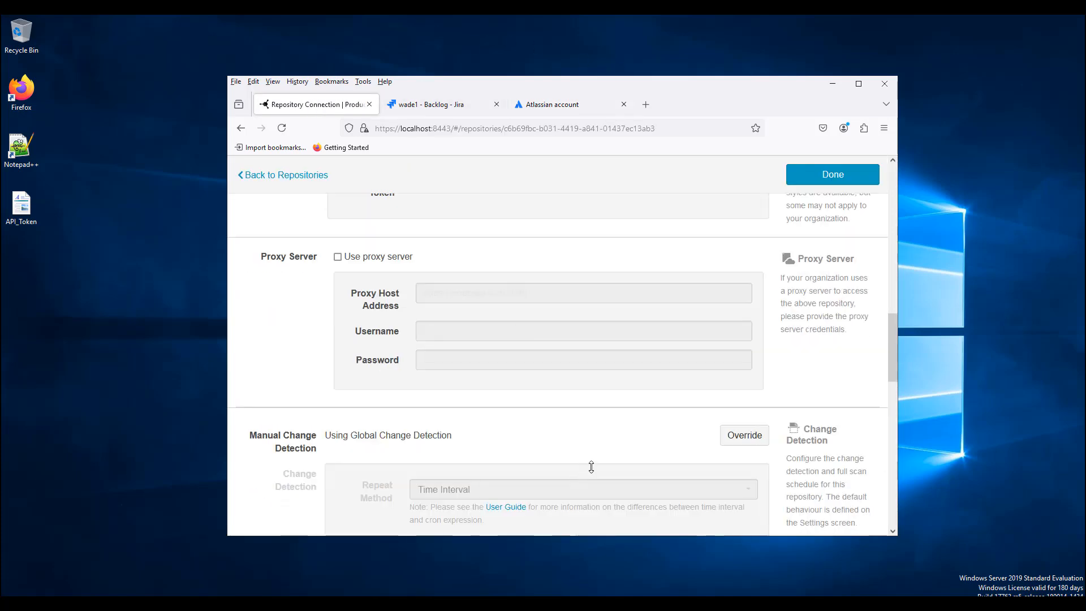
scroll(589, 509, "up", 3)
left_click(832, 174)
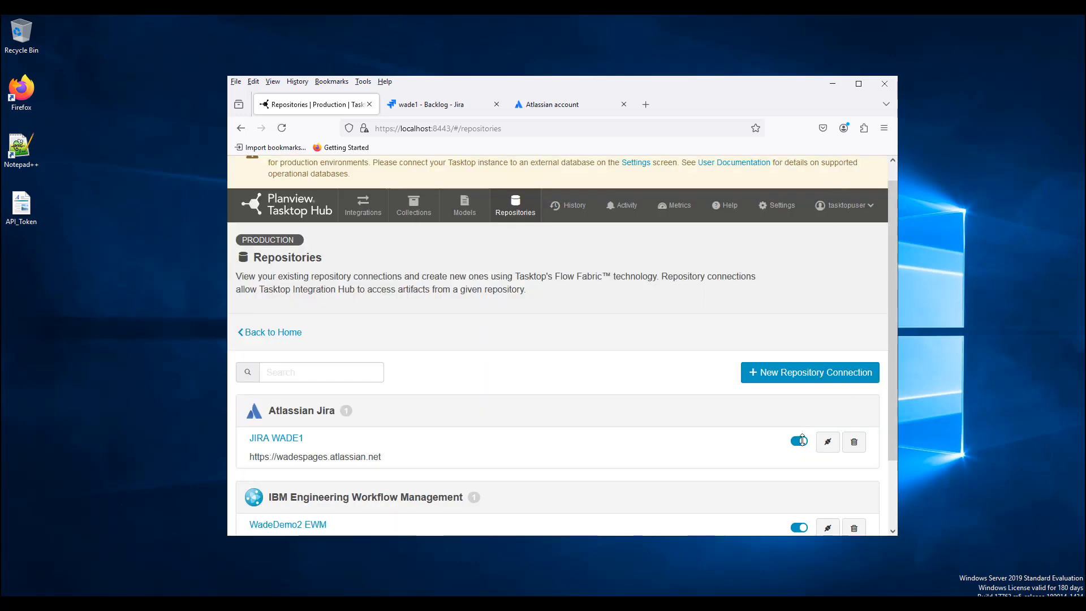
scroll(642, 480, "down", 3)
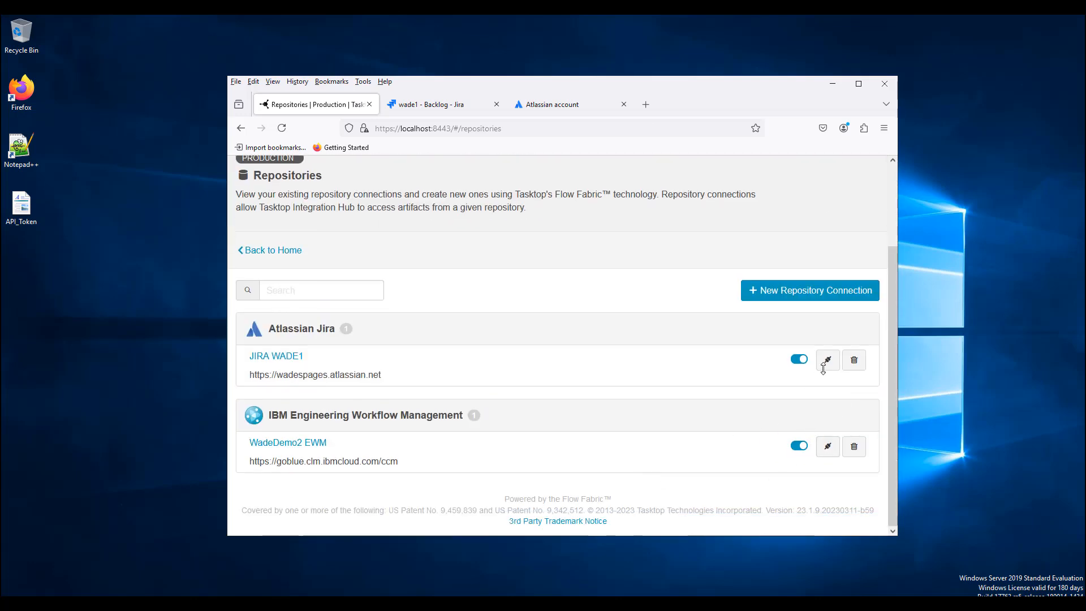
left_click(829, 360)
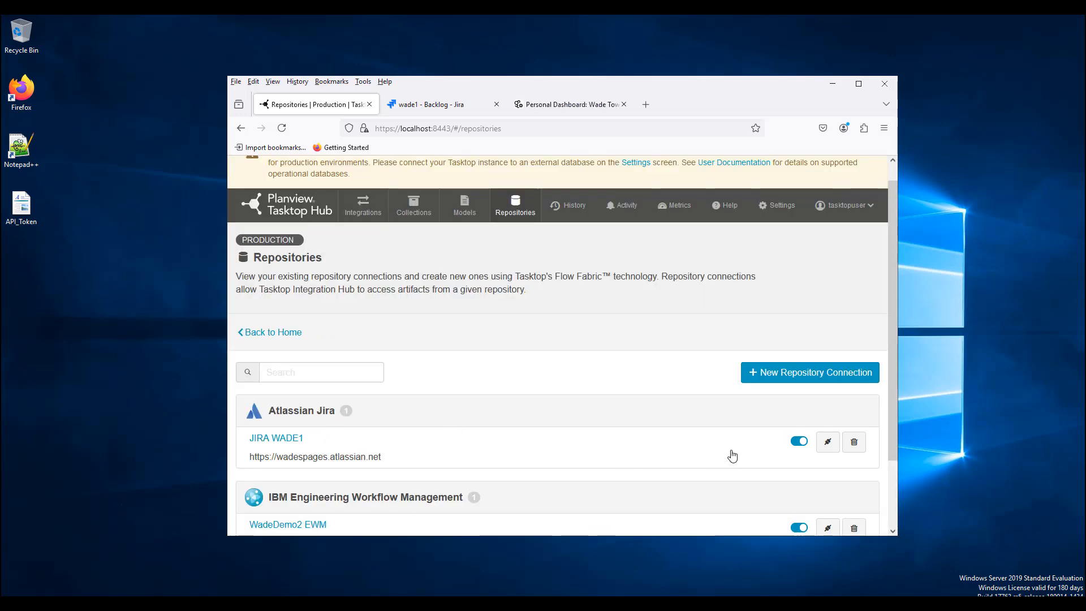
Open the WadeDemo2 EWM repository connection and examine its name, URL and settings
left_click_drag(892, 354, 894, 410)
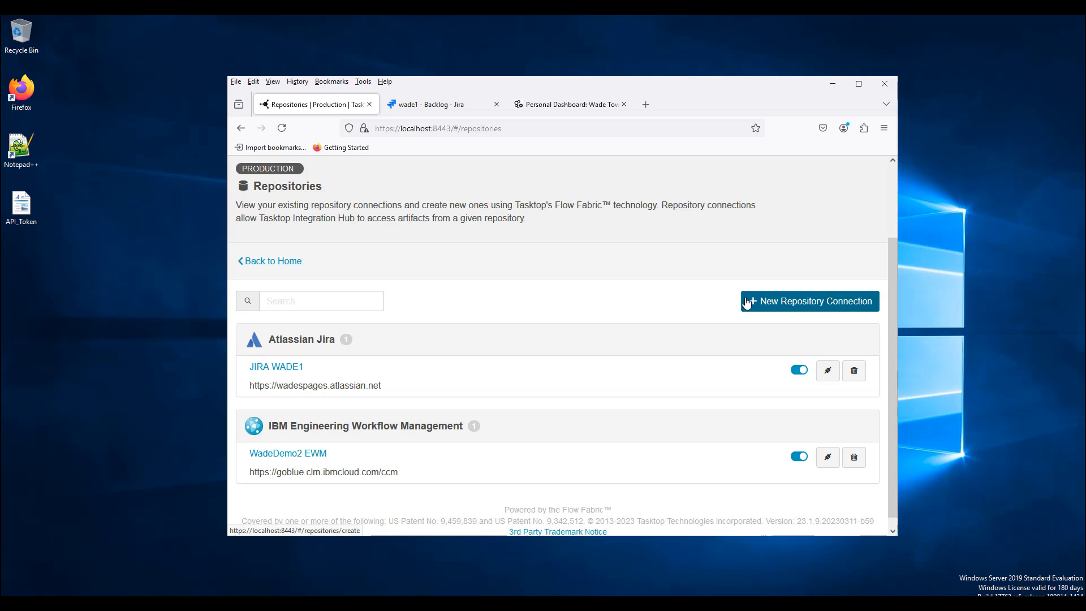
left_click(292, 454)
scroll(594, 356, "down", 2)
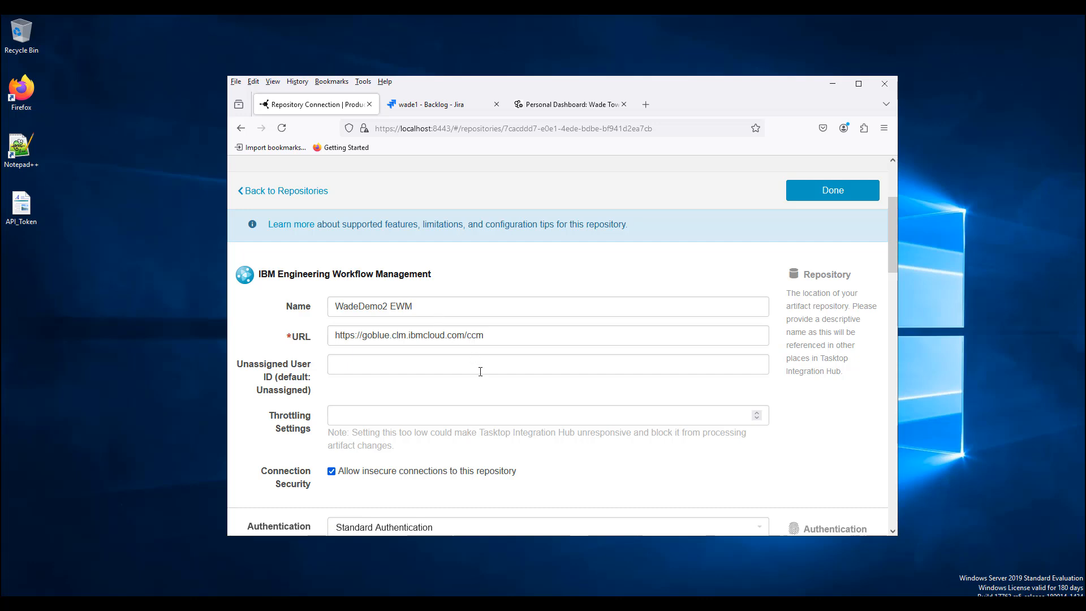
Switch to the IBM Jazz dashboard and open the WadeDemo2 (CM) project to examine its base URL ending in /ccm
left_click(589, 109)
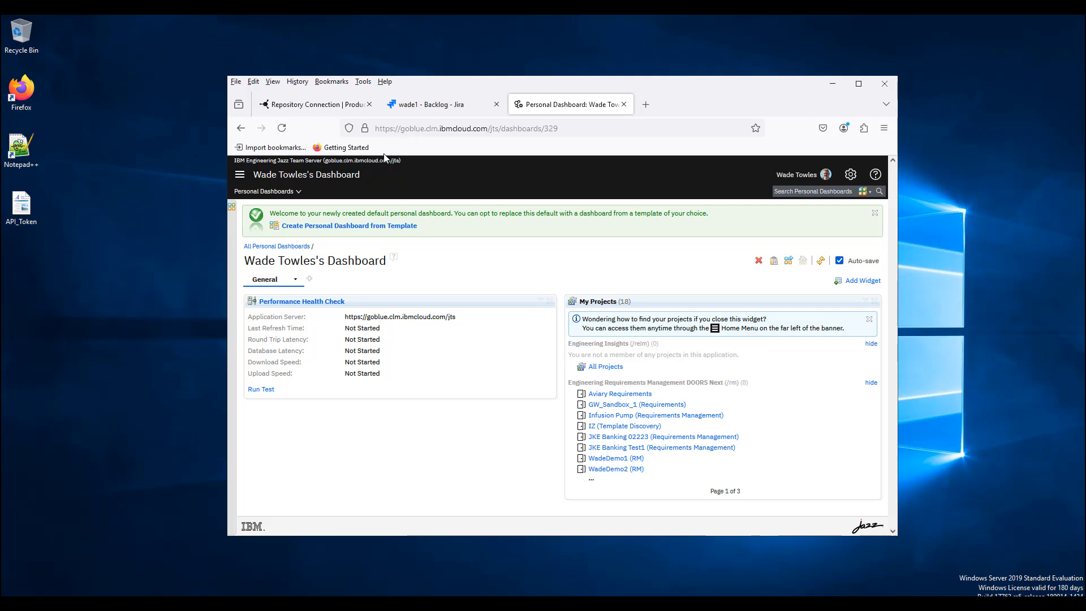
left_click_drag(378, 127, 489, 131)
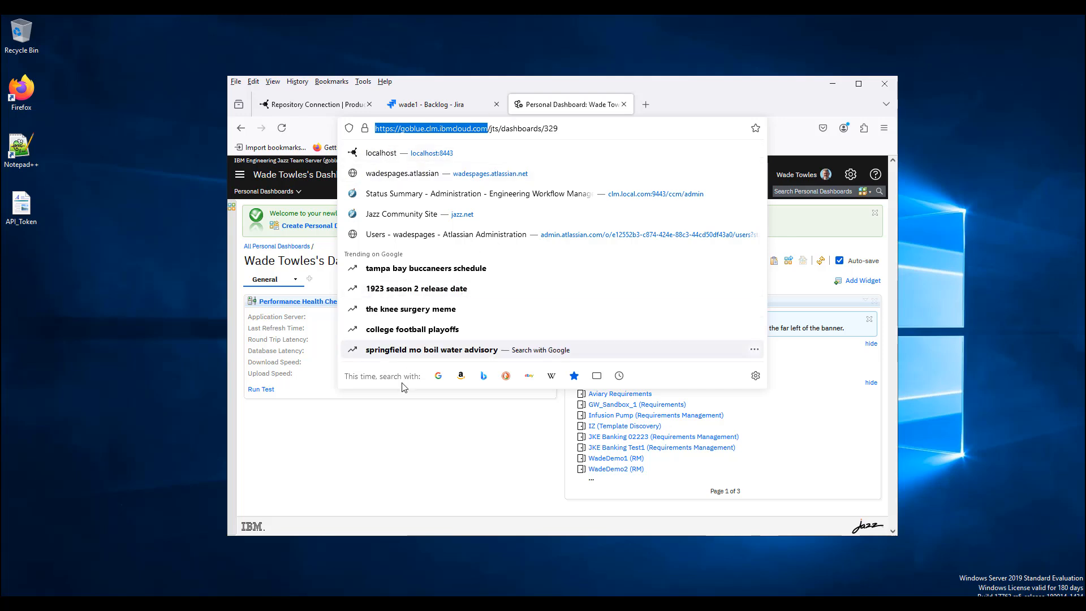
left_click(394, 431)
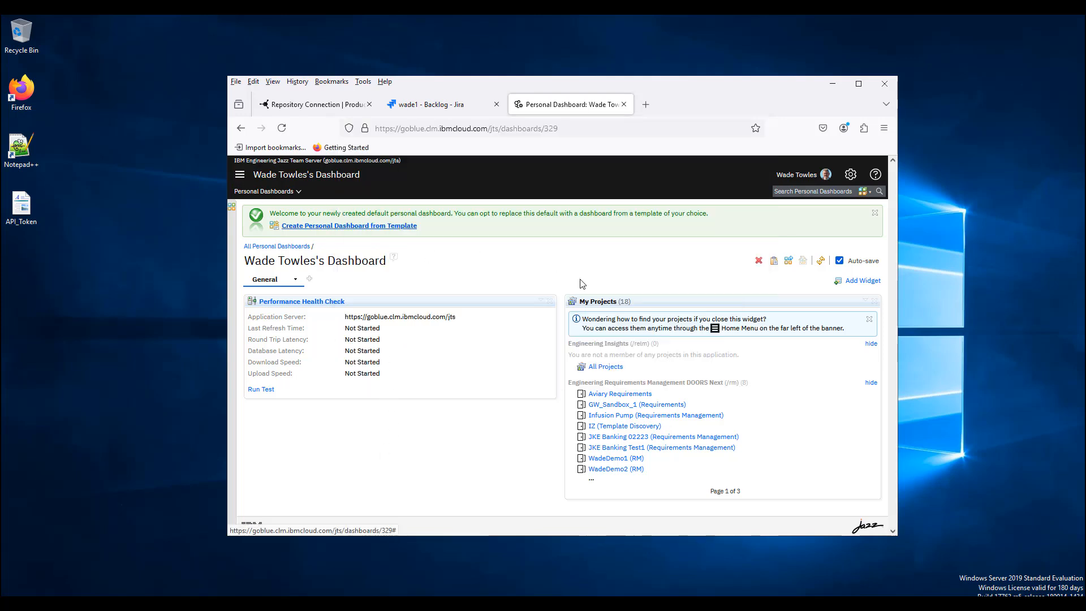
left_click(770, 490)
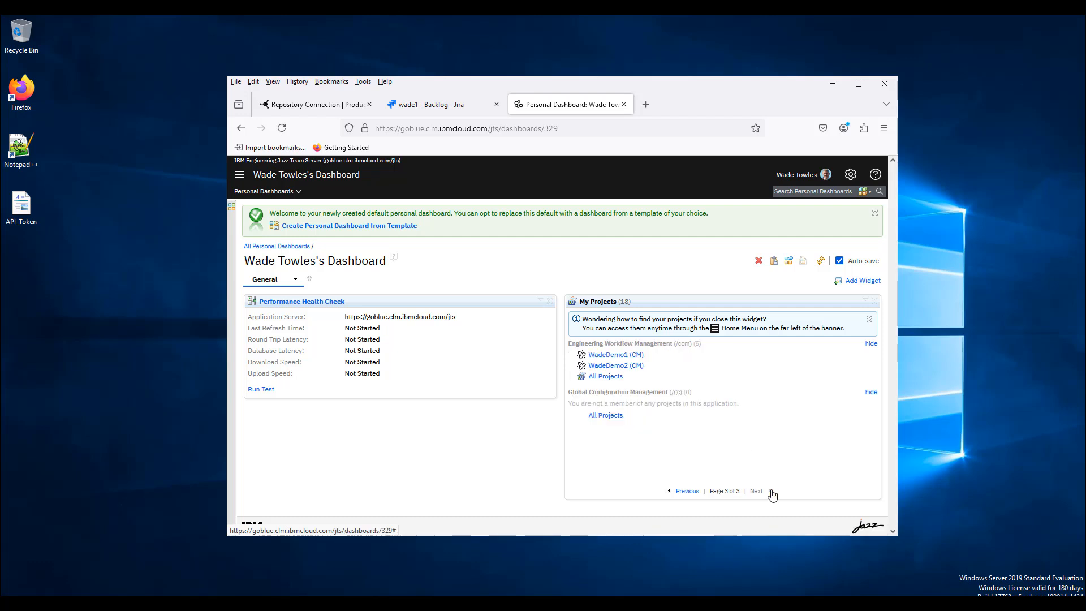
left_click(614, 366)
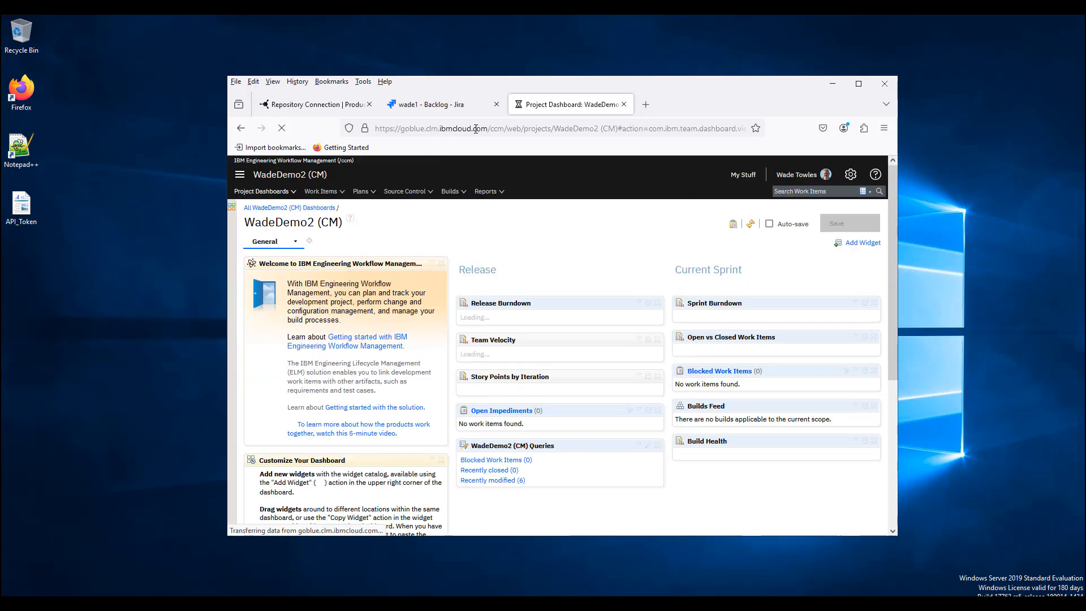
left_click_drag(505, 129, 375, 131)
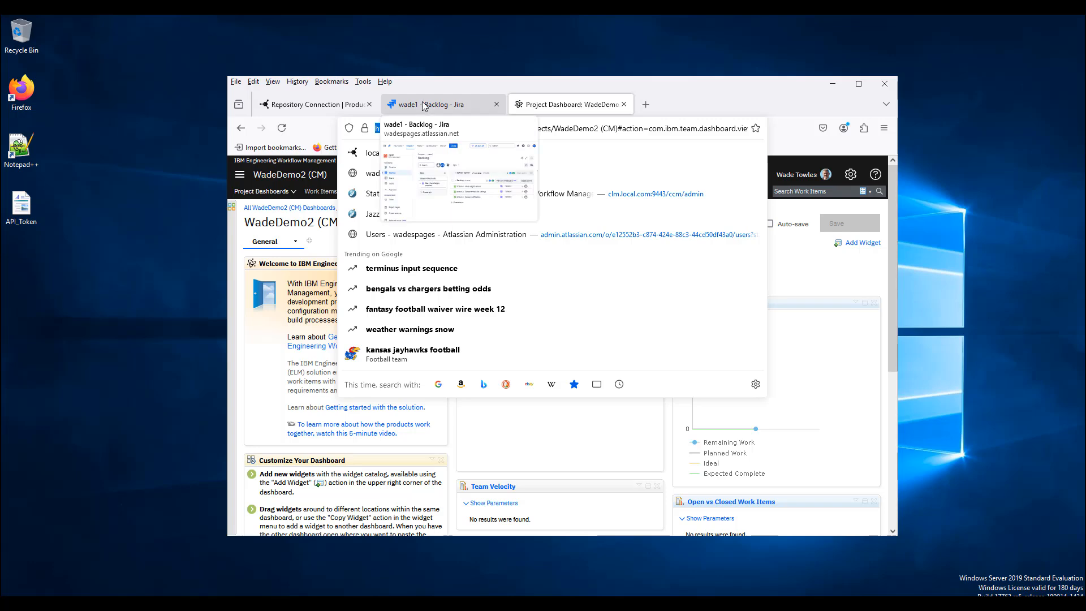
Return to the WadeDemo2 EWM connection in Tasktop Hub and examine its URL, Standard Authentication credentials and proxy settings
left_click(321, 105)
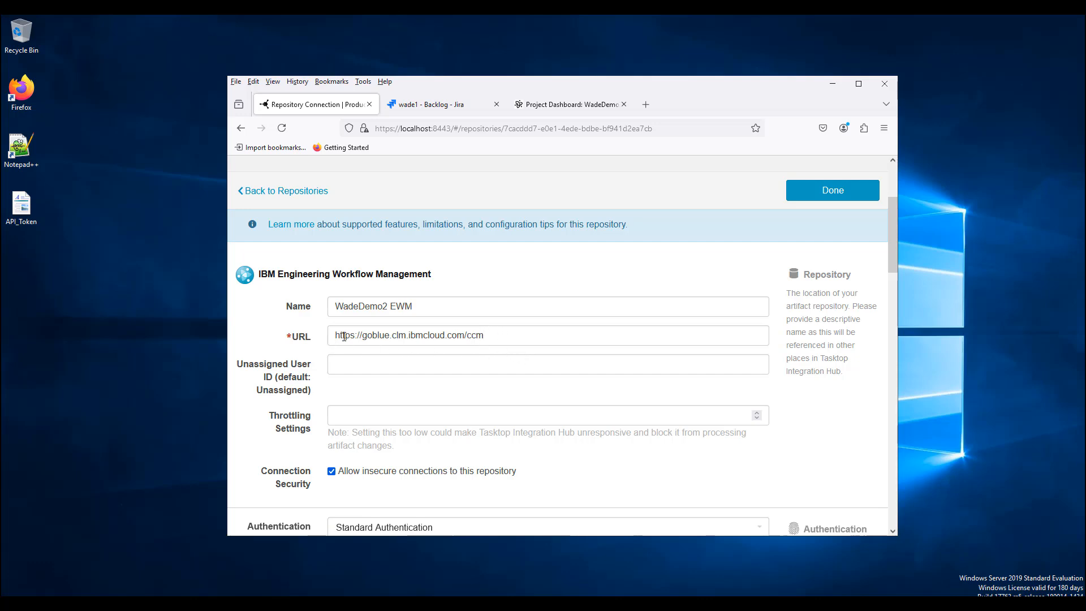
left_click_drag(344, 337, 476, 341)
scroll(508, 381, "down", 2)
scroll(537, 371, "down", 1)
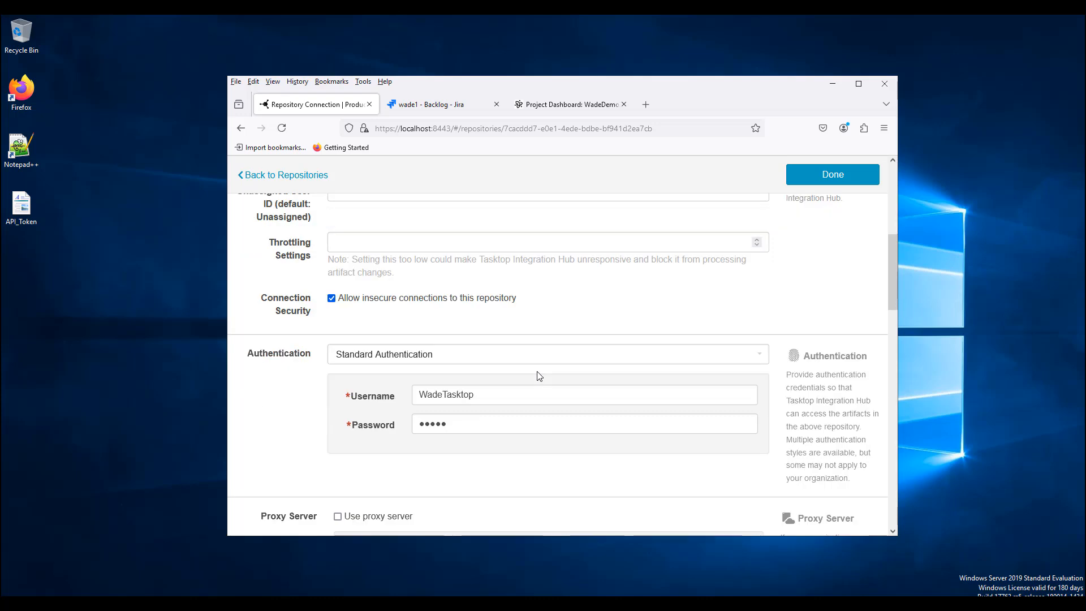
scroll(539, 375, "down", 1)
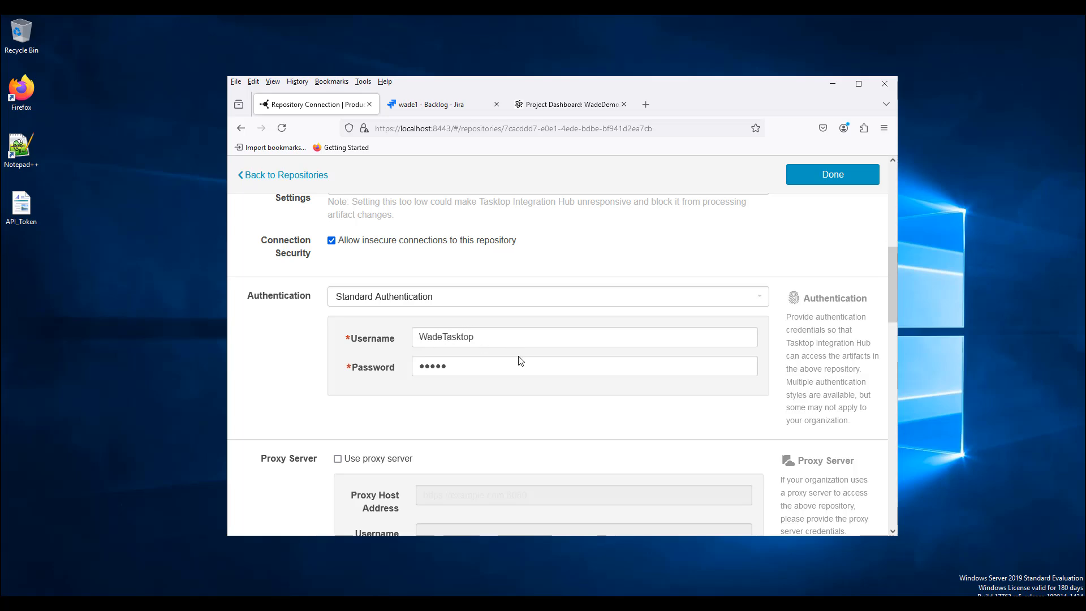
scroll(521, 405, "down", 3)
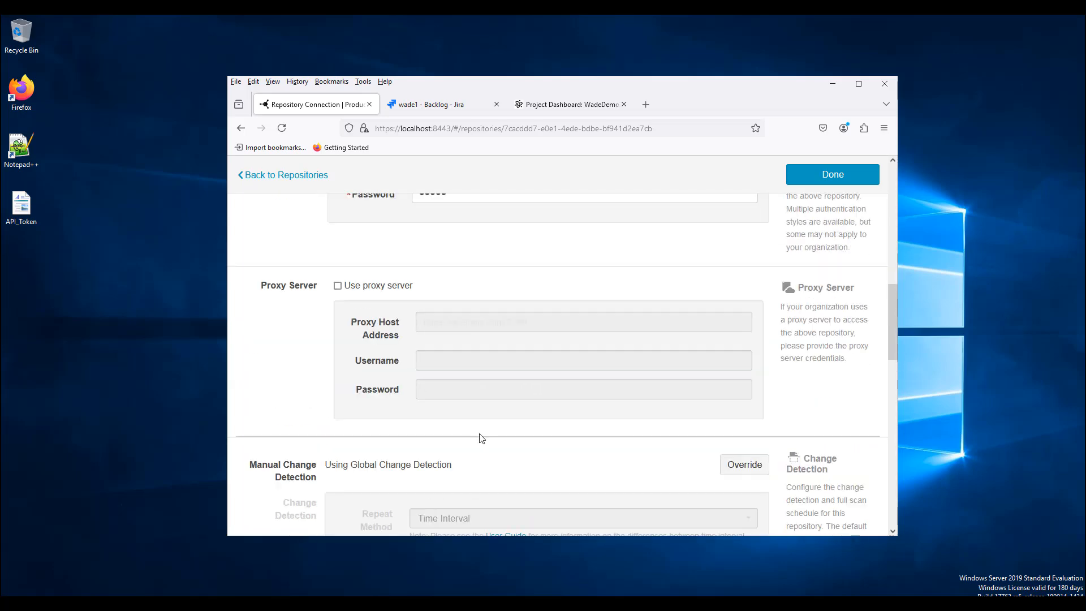
scroll(480, 438, "up", 3)
scroll(518, 427, "up", 1)
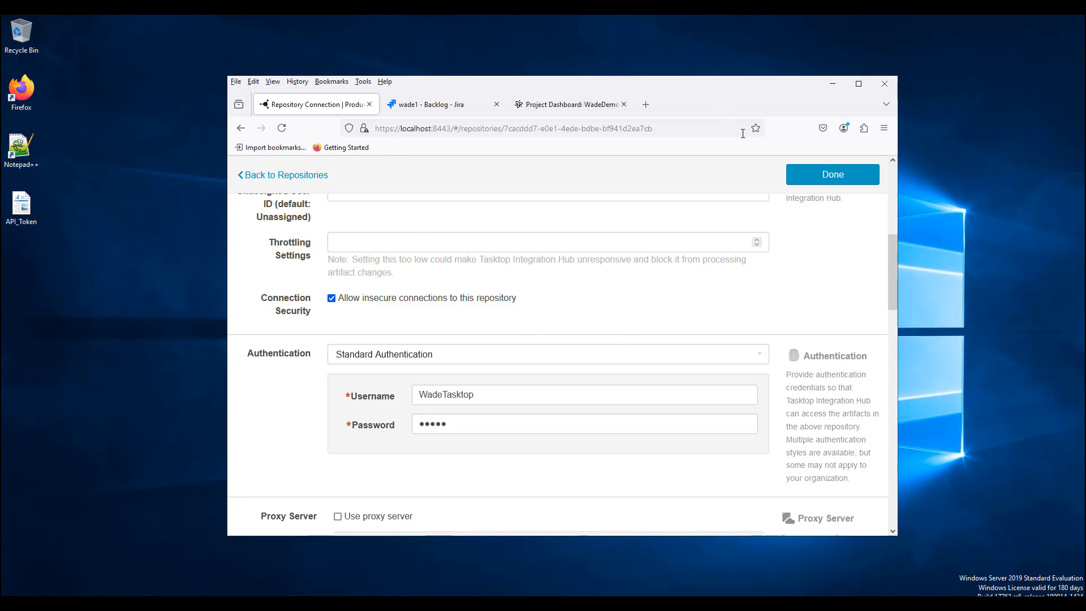
Recheck the WadeDemo2 EWM connection's URL and authentication settings, cancel editing and return to the repositories list
left_click(823, 182)
scroll(833, 293, "up", 2)
scroll(833, 293, "up", 3)
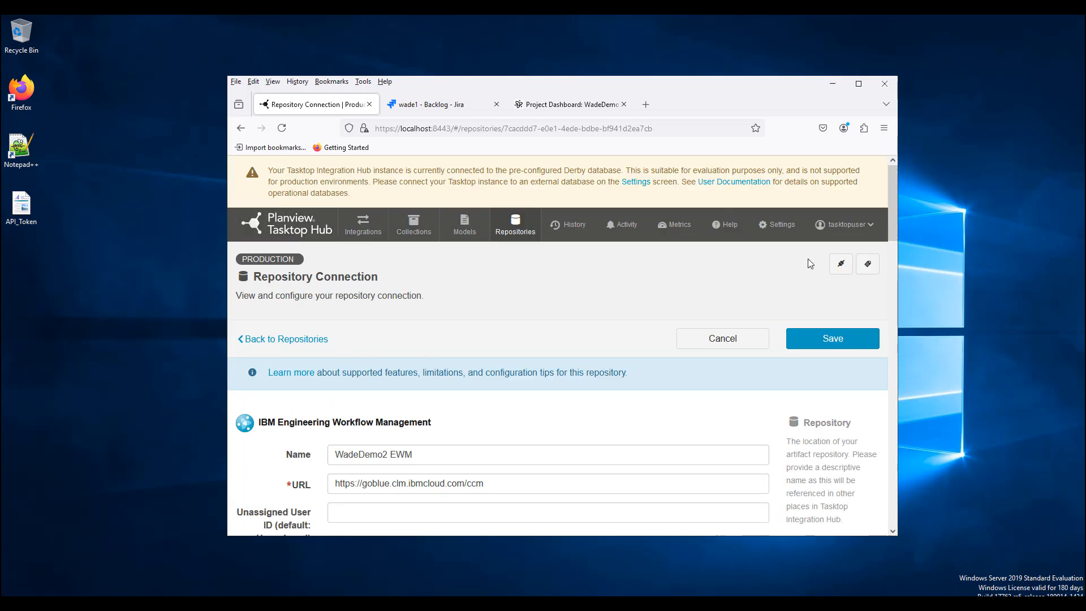
scroll(575, 451, "down", 5)
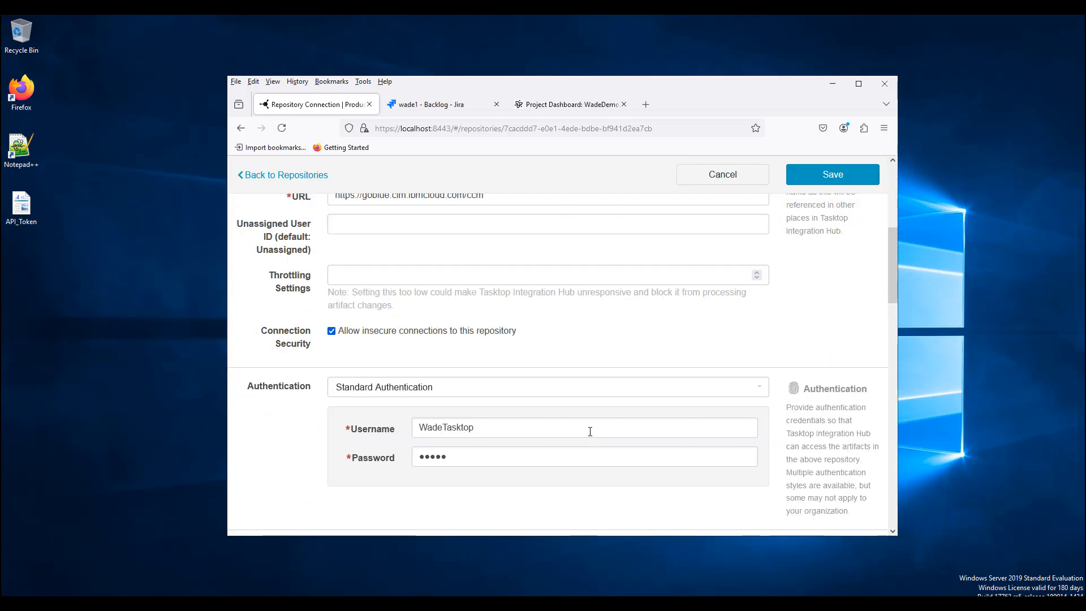
scroll(596, 427, "up", 4)
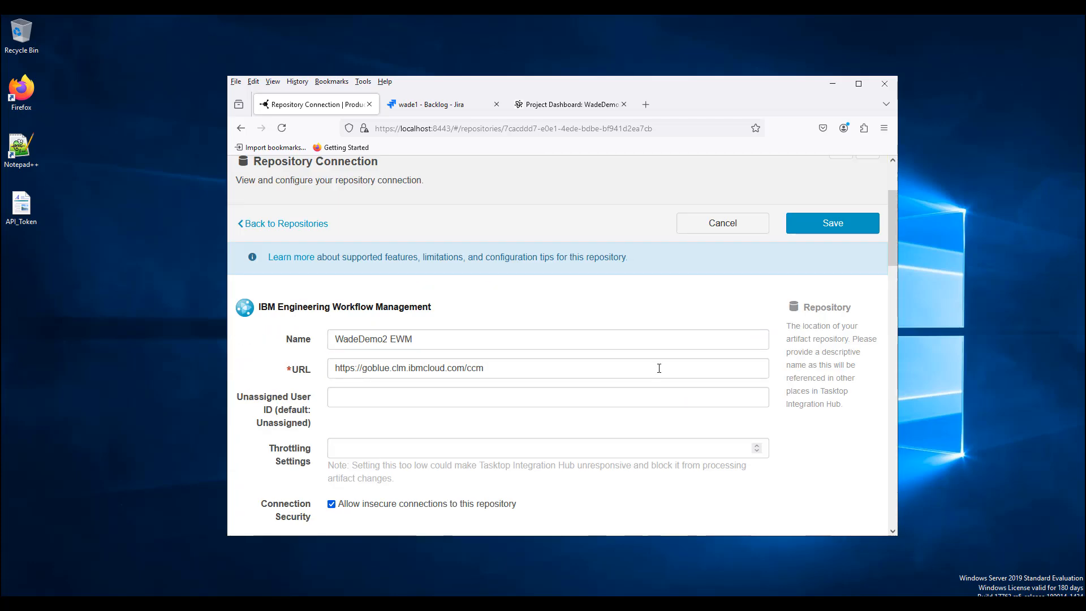
left_click(735, 229)
left_click(298, 224)
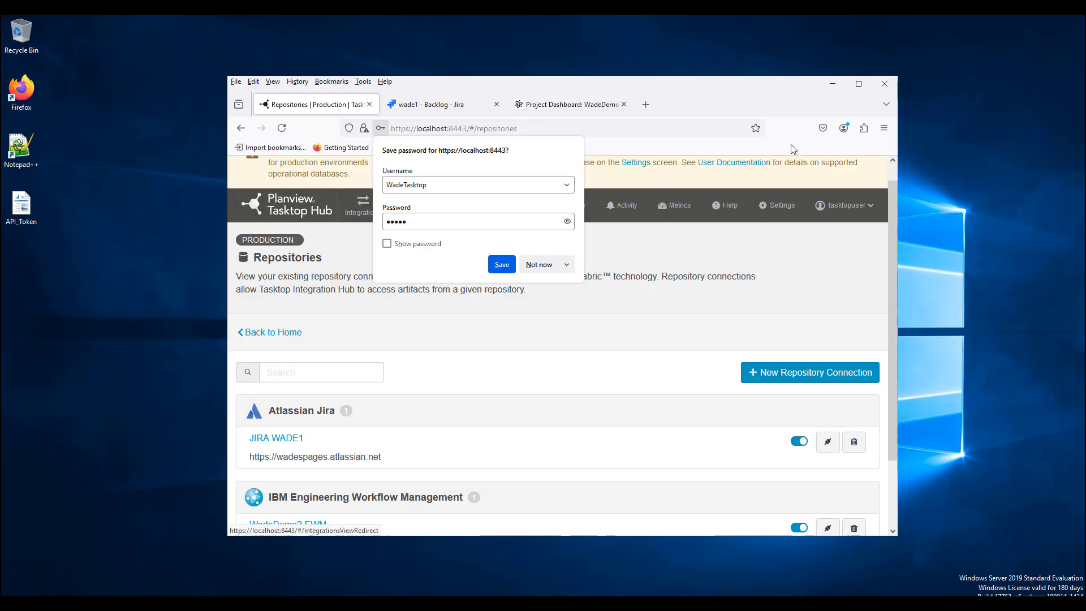
Test the WadeDemo2 EWM and JIRA WADE1 repository connections
scroll(659, 360, "down", 3)
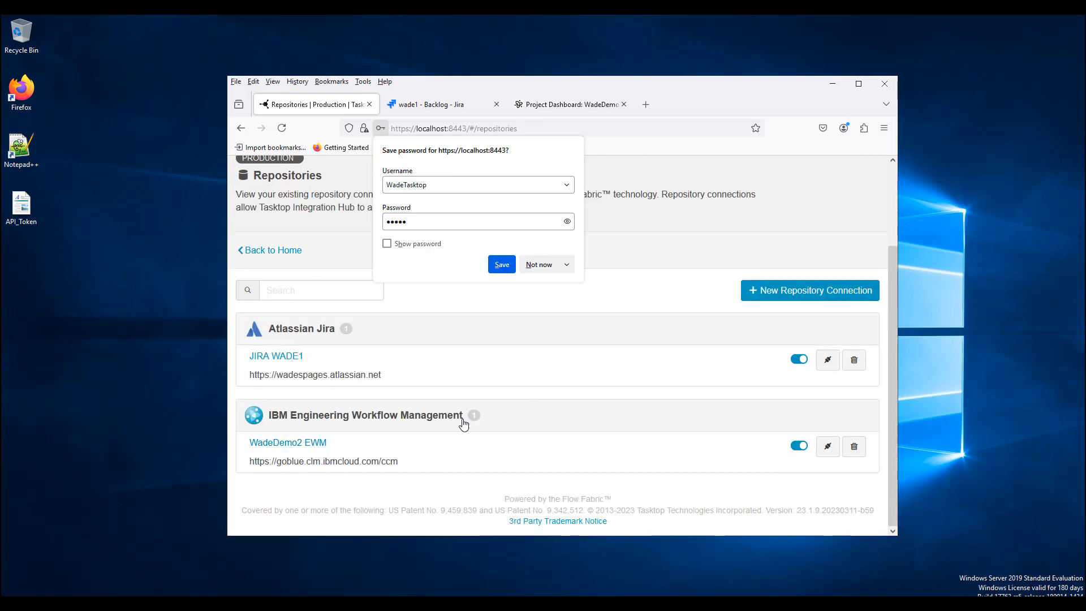
left_click(826, 451)
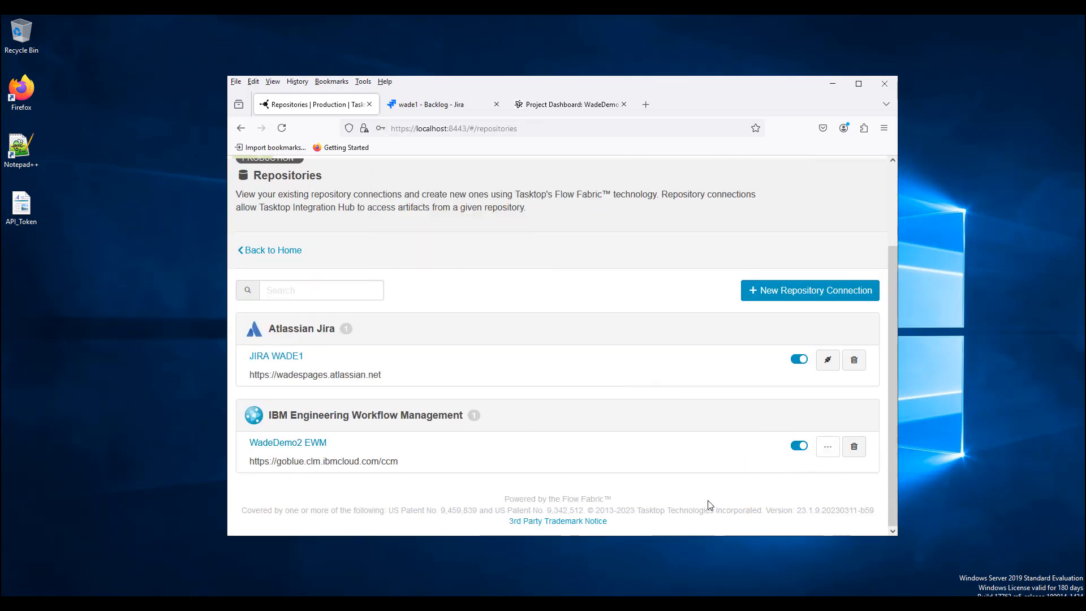
scroll(634, 415, "up", 3)
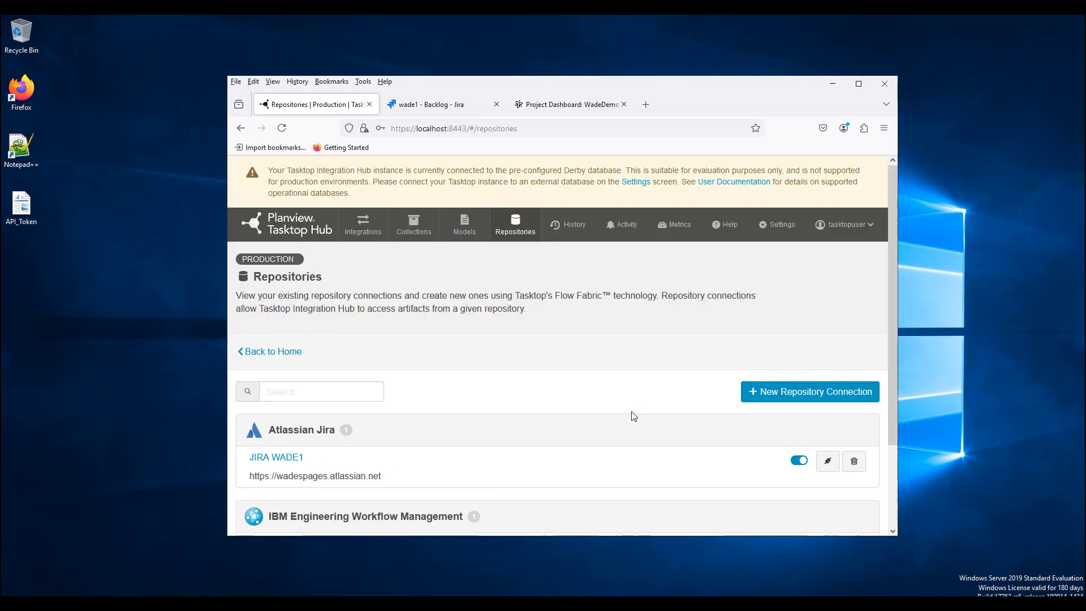
scroll(633, 416, "down", 3)
left_click(827, 358)
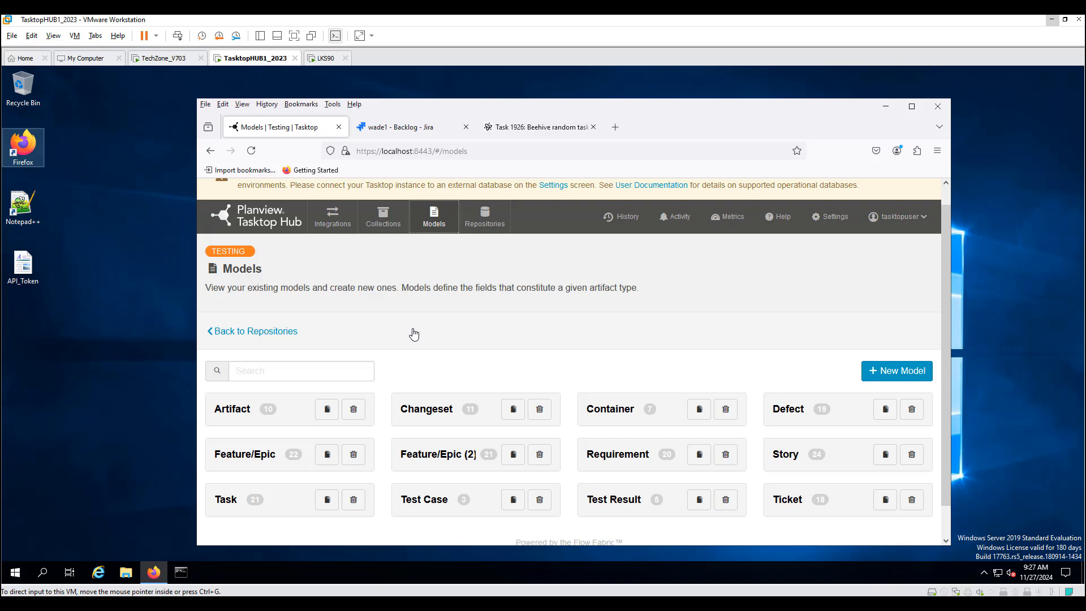
Open the Feature/Epic model, examine its fields and the Planned for field's values, then close the model without changes
left_click(252, 458)
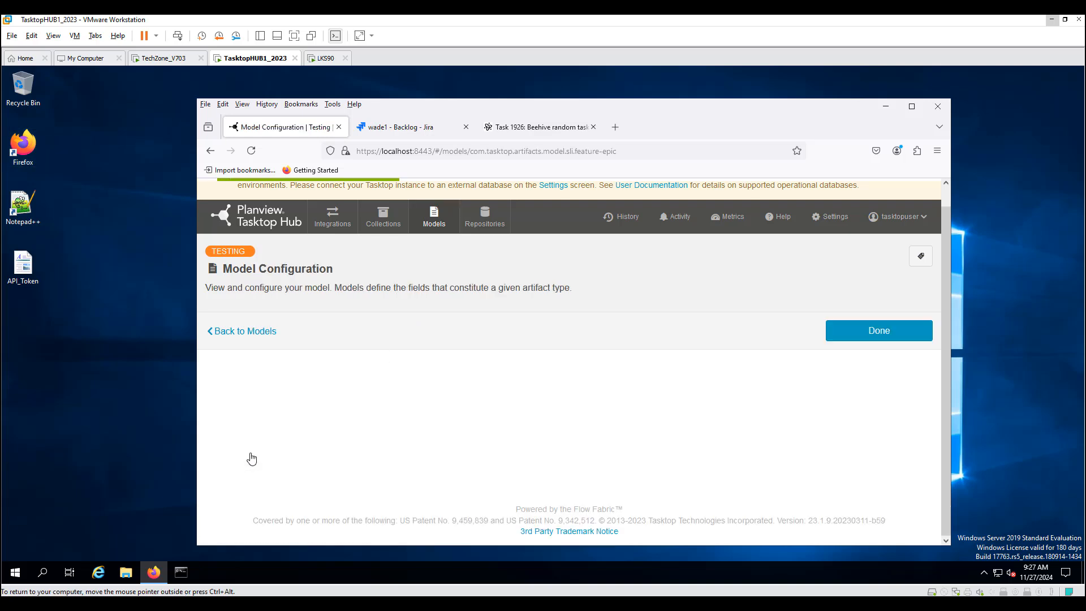
scroll(515, 456, "down", 6)
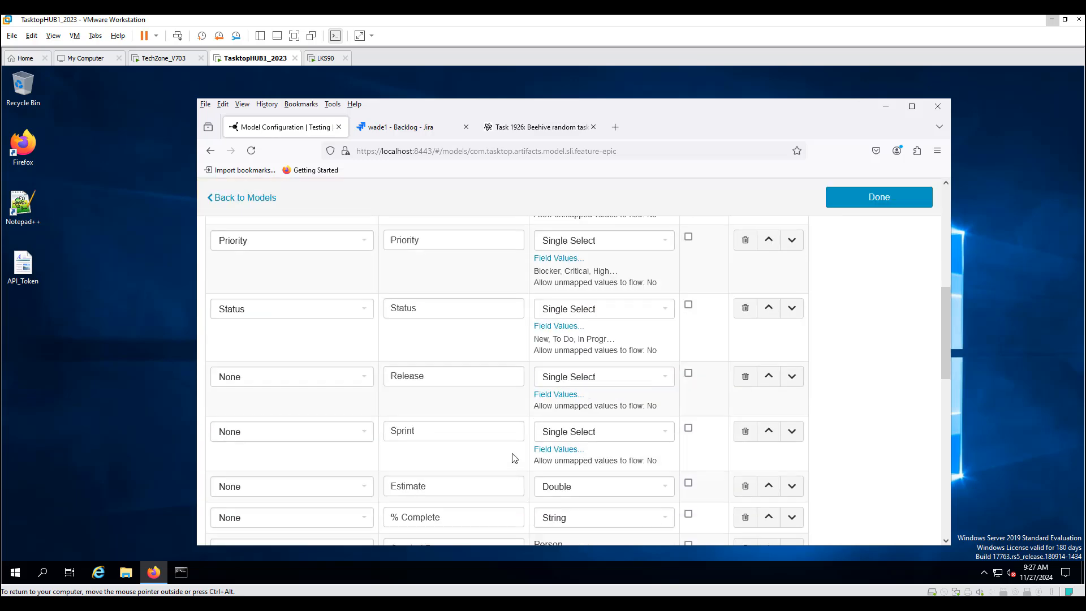
scroll(515, 457, "down", 10)
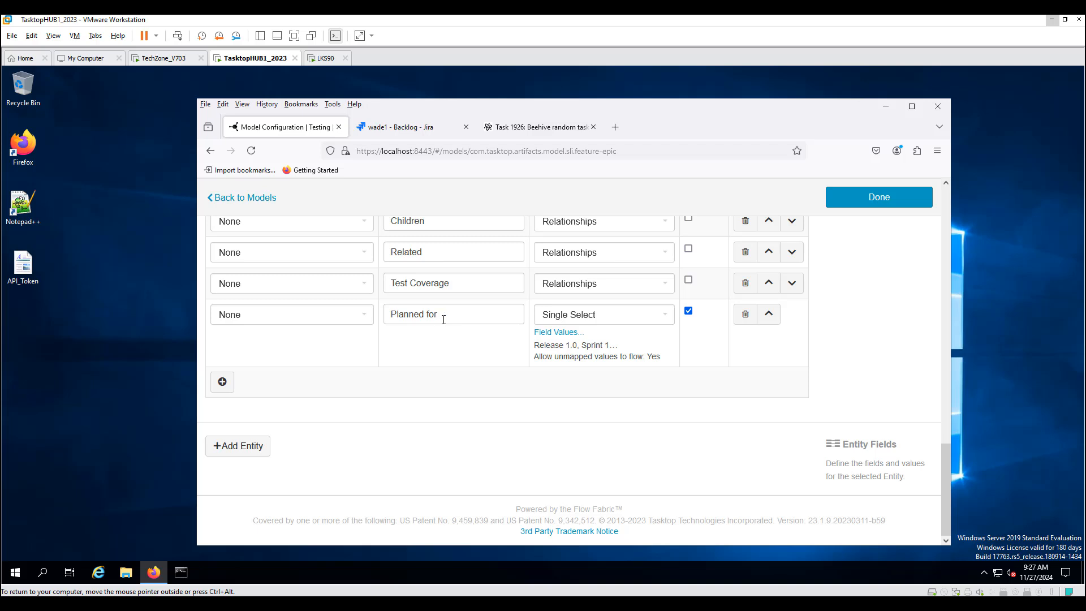
left_click(557, 333)
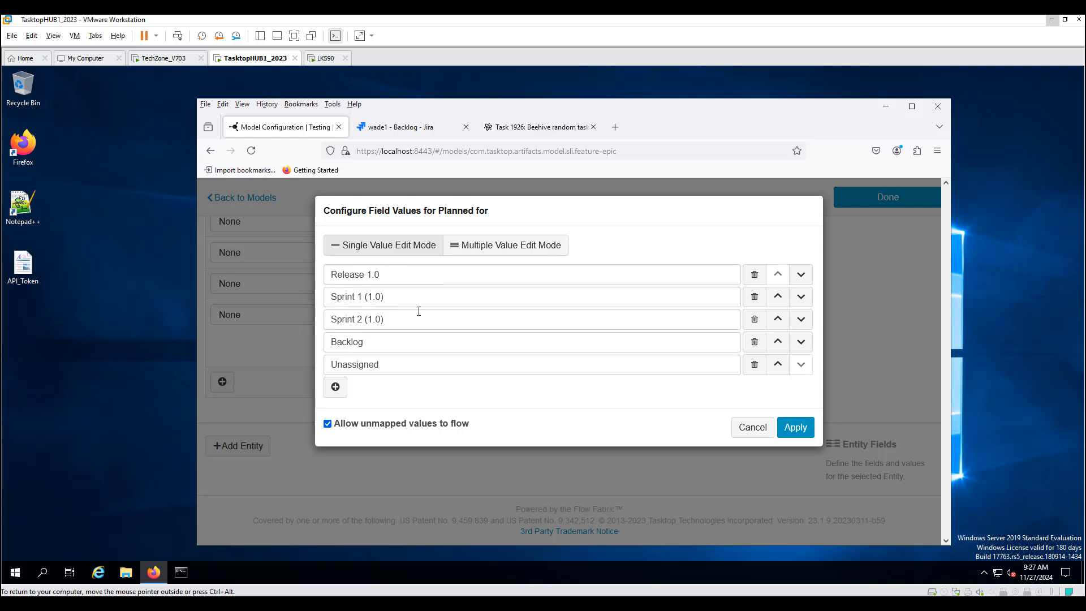
left_click(751, 430)
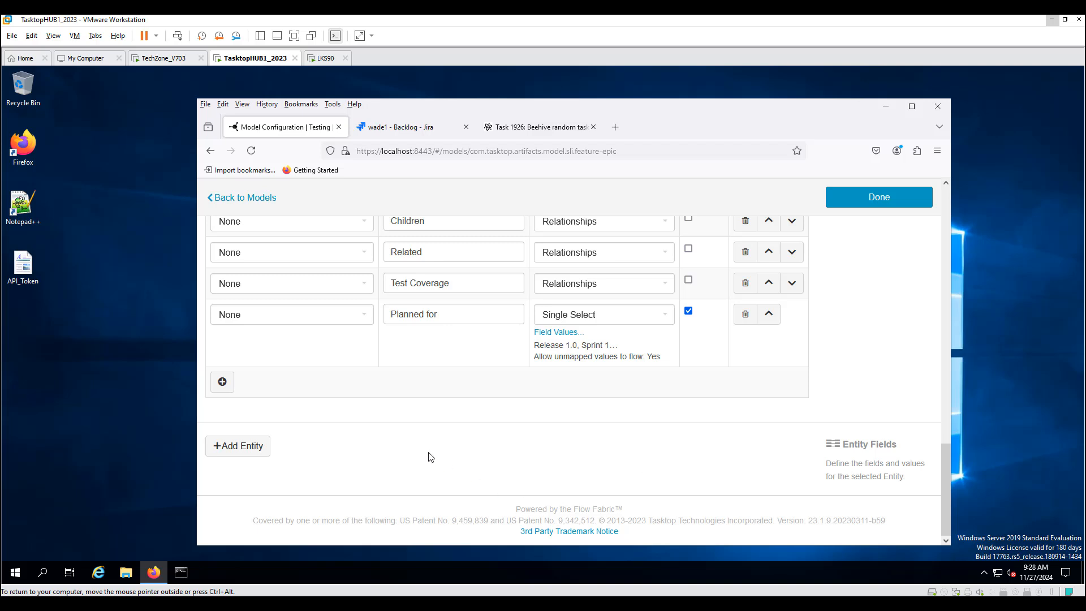
scroll(403, 473, "up", 3)
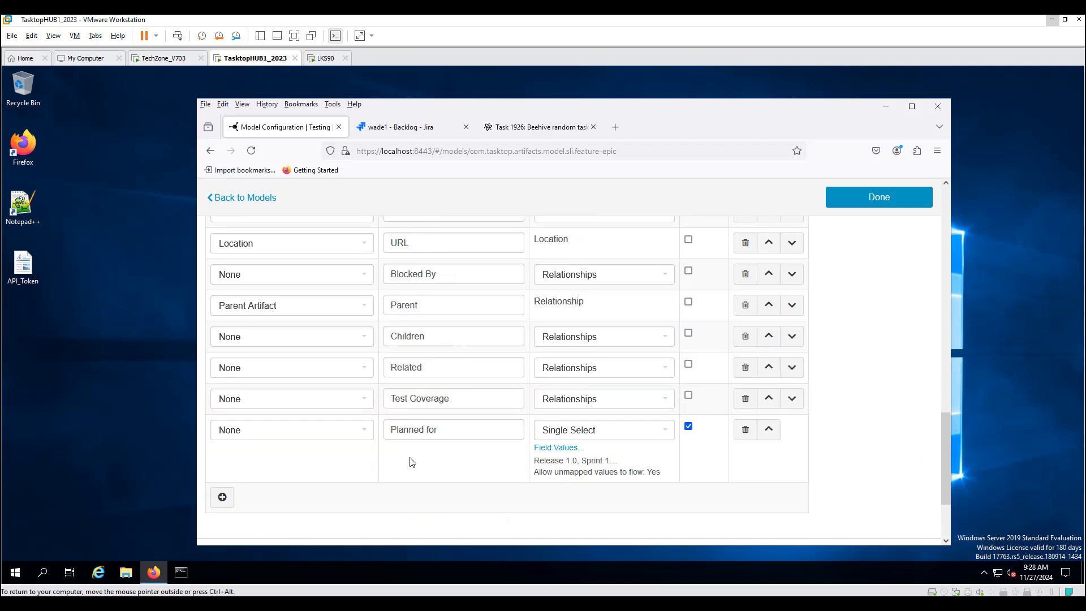
left_click(829, 203)
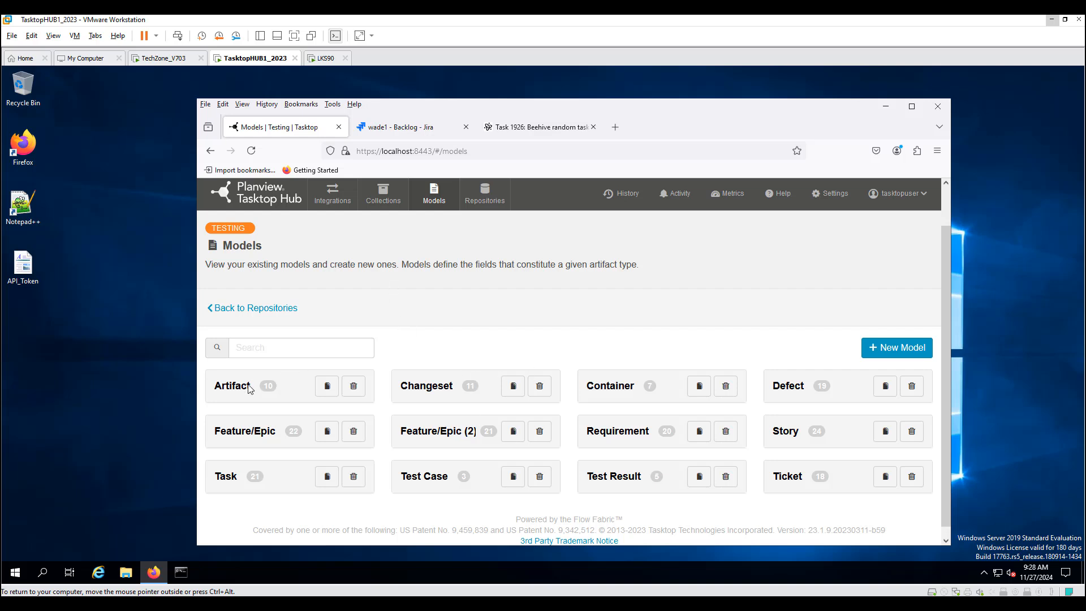
Open the Task model, examine its smart fields, labels and types, and return to the models list
left_click(225, 476)
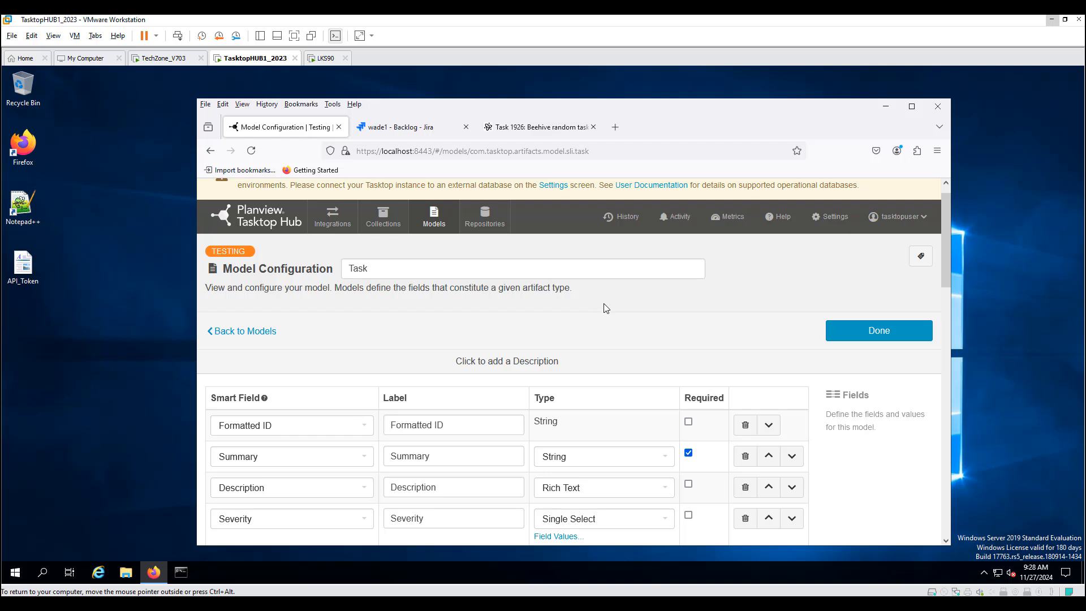
scroll(606, 308, "down", 1)
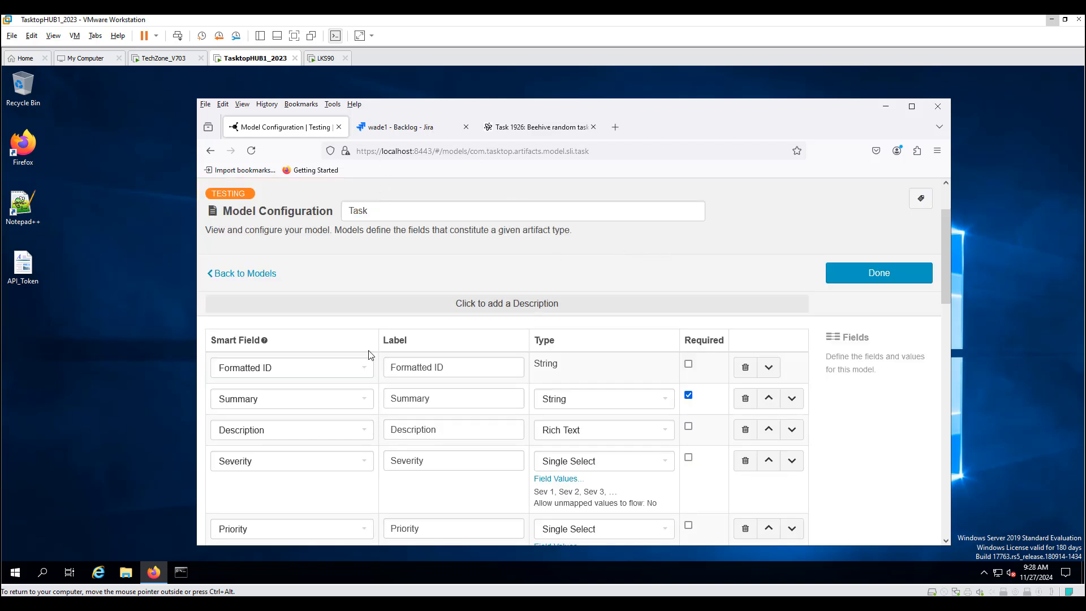
scroll(567, 406, "down", 2)
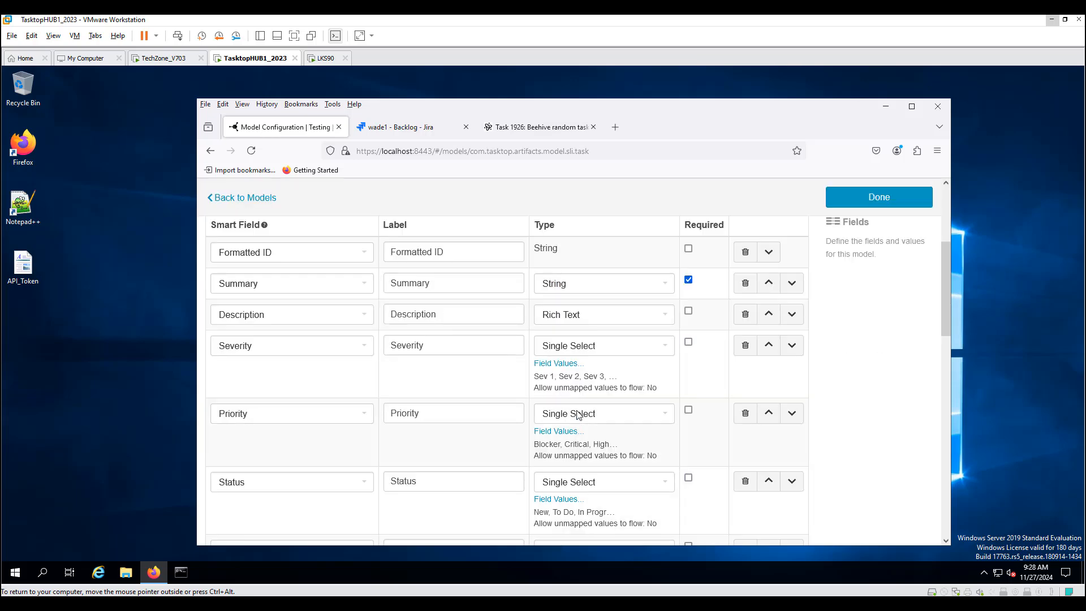
scroll(579, 413, "down", 3)
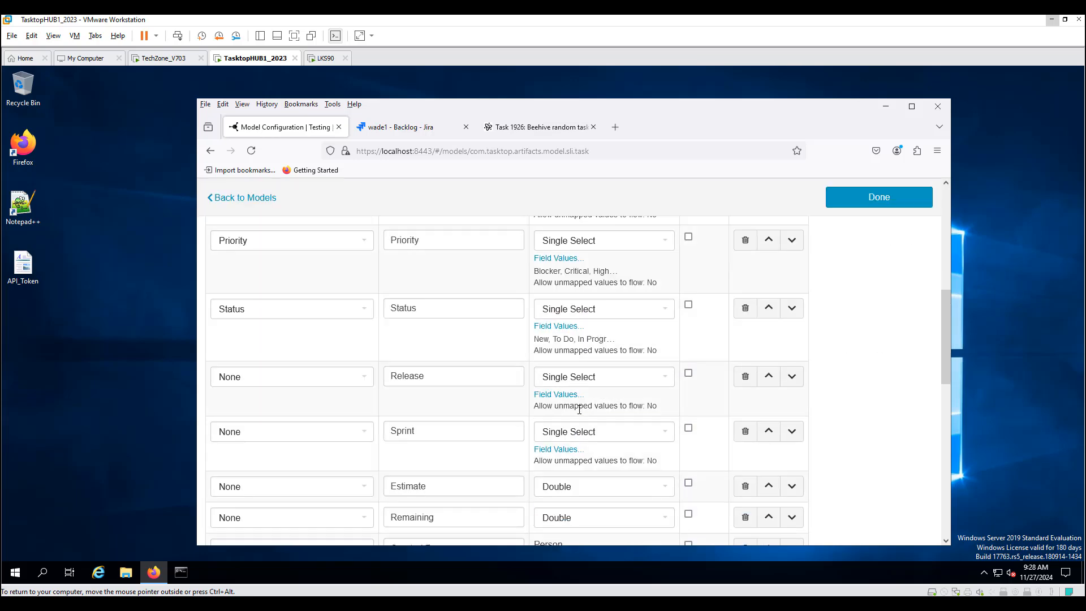
scroll(579, 409, "down", 3)
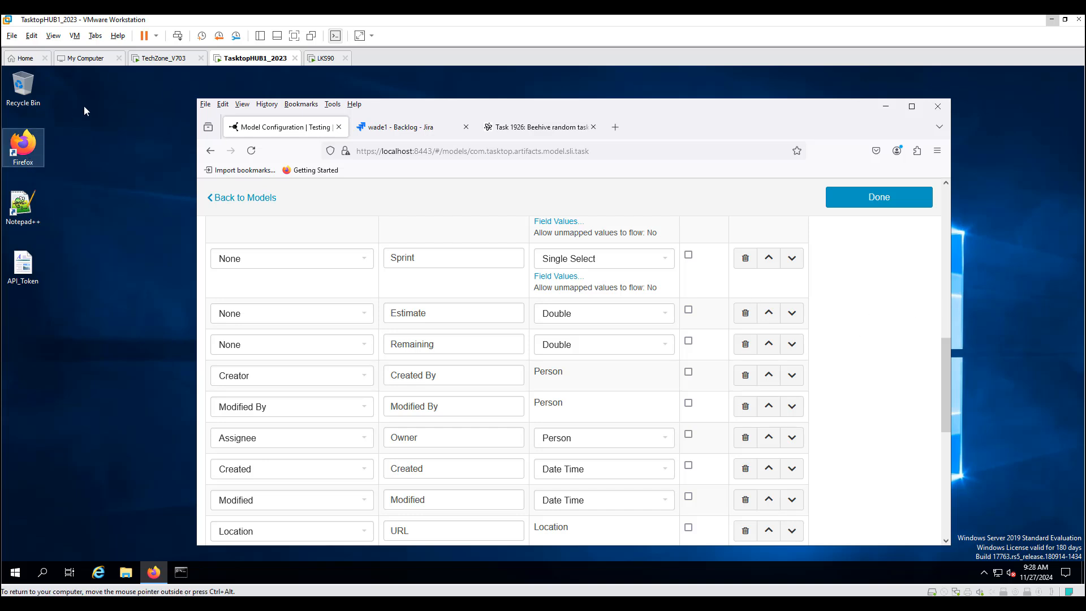
left_click(898, 205)
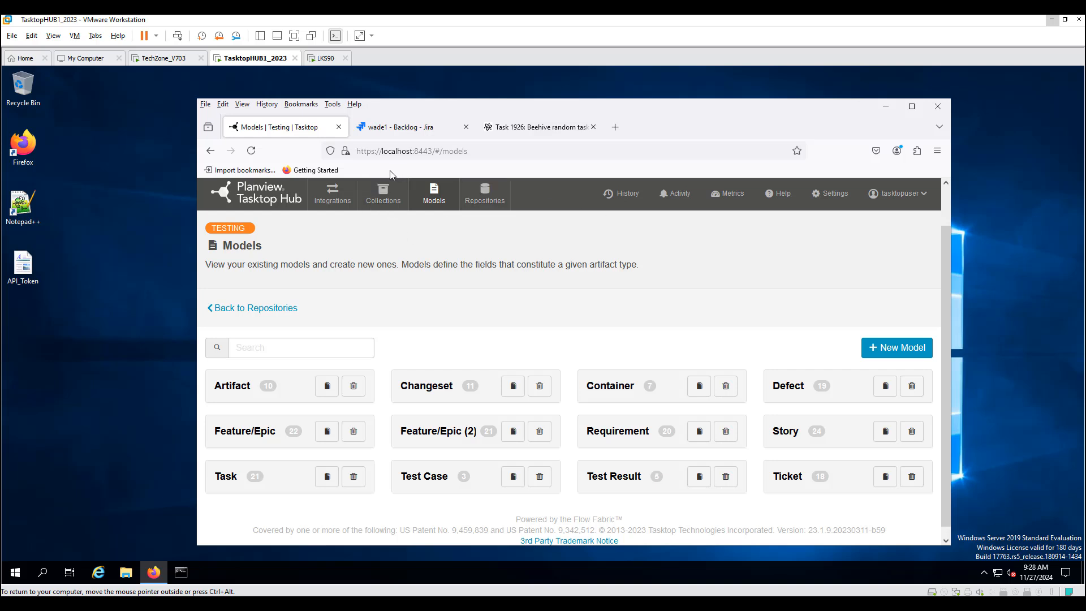
Open the collections overview and examine the Epic, Story and Task collections of WadeDemo2 EWM and JIRA WADE1
left_click(385, 199)
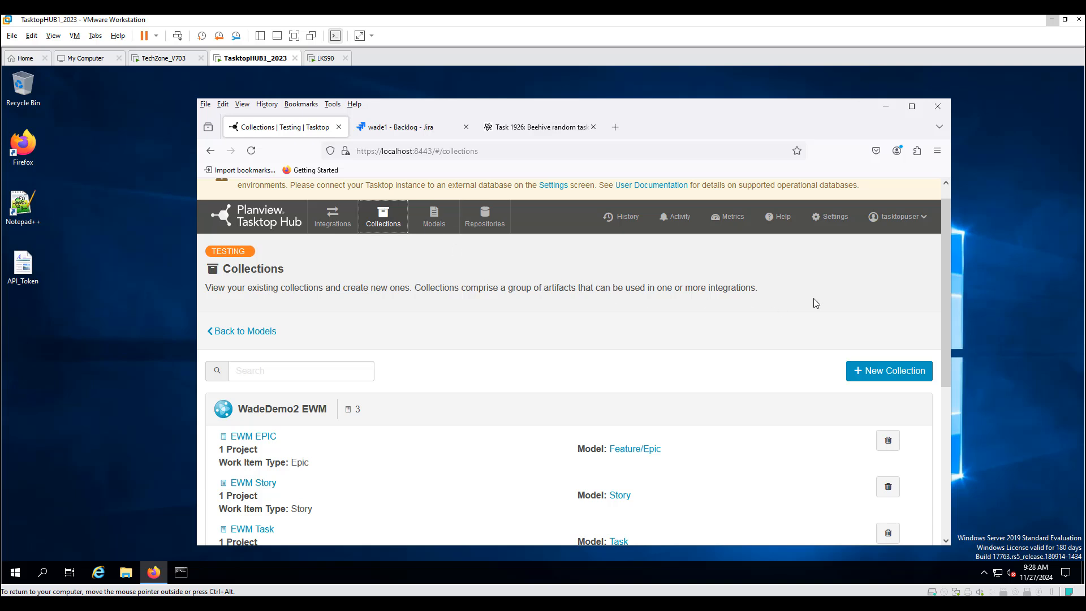
left_click_drag(945, 246, 949, 359)
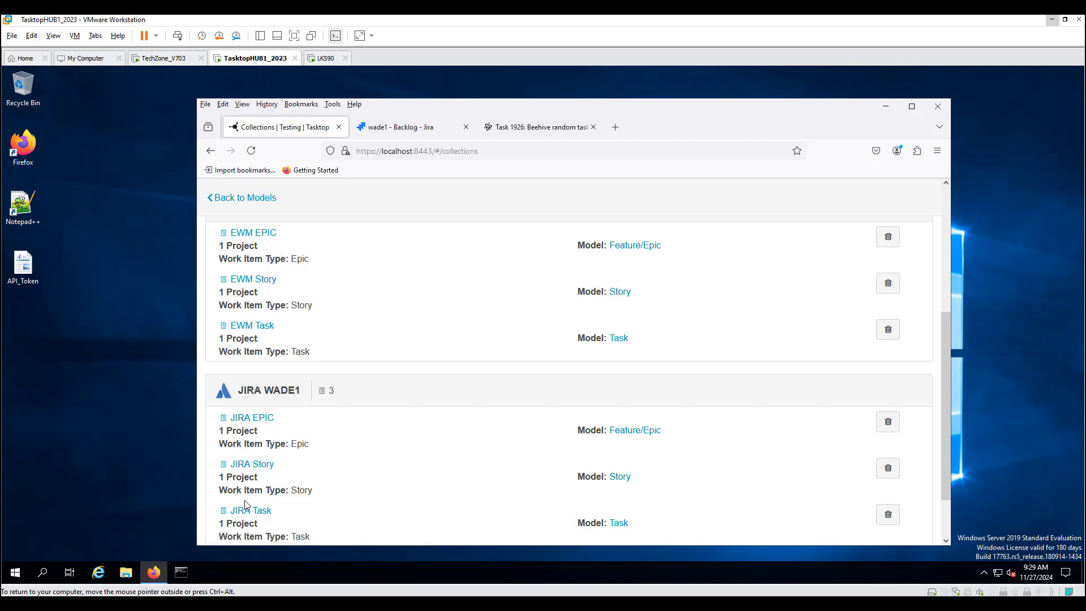
scroll(485, 301, "up", 3)
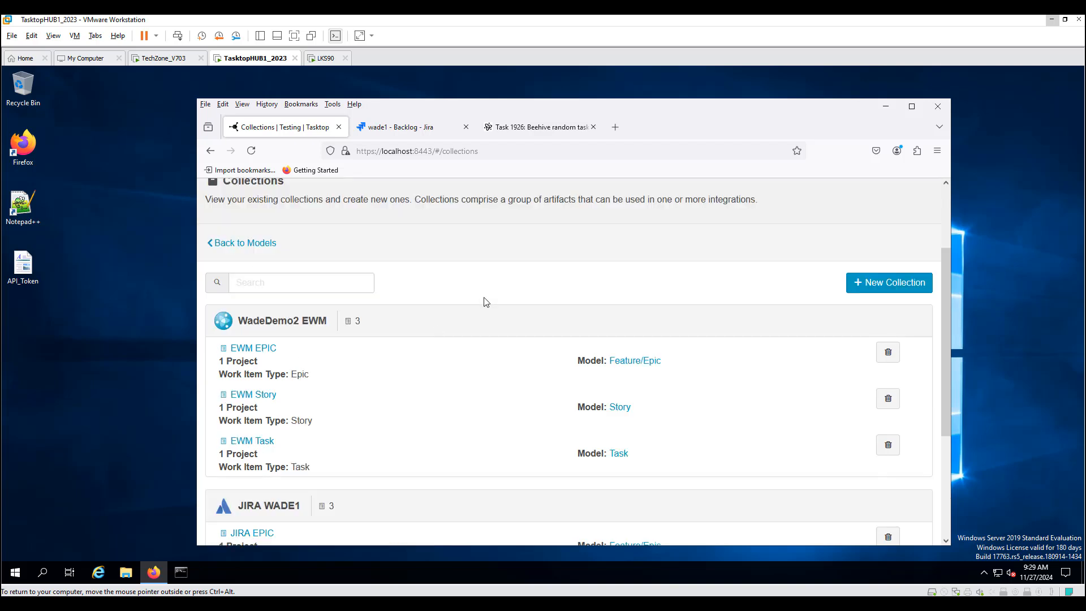
Start a new Work Item Collection named Something, based on the WadeDemo2 EWM repository
left_click(877, 288)
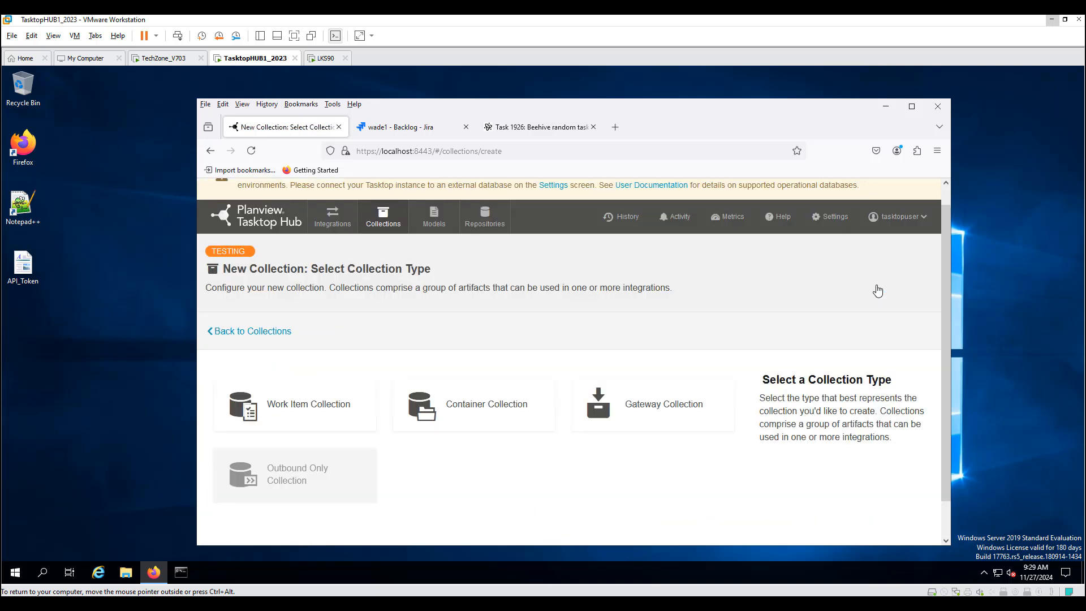
mouse_move(291, 407)
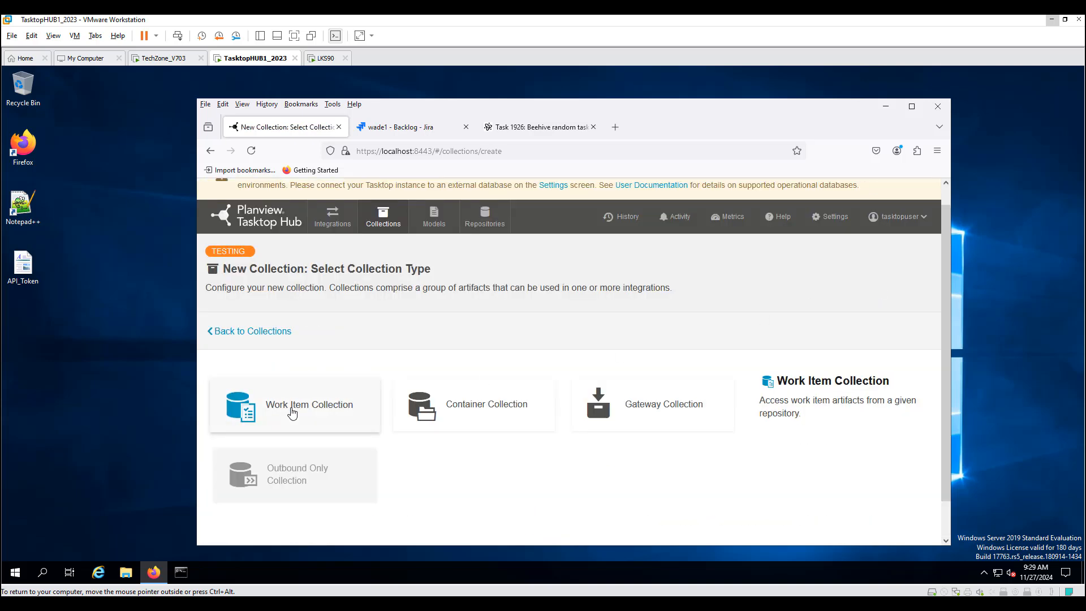
left_click(292, 413)
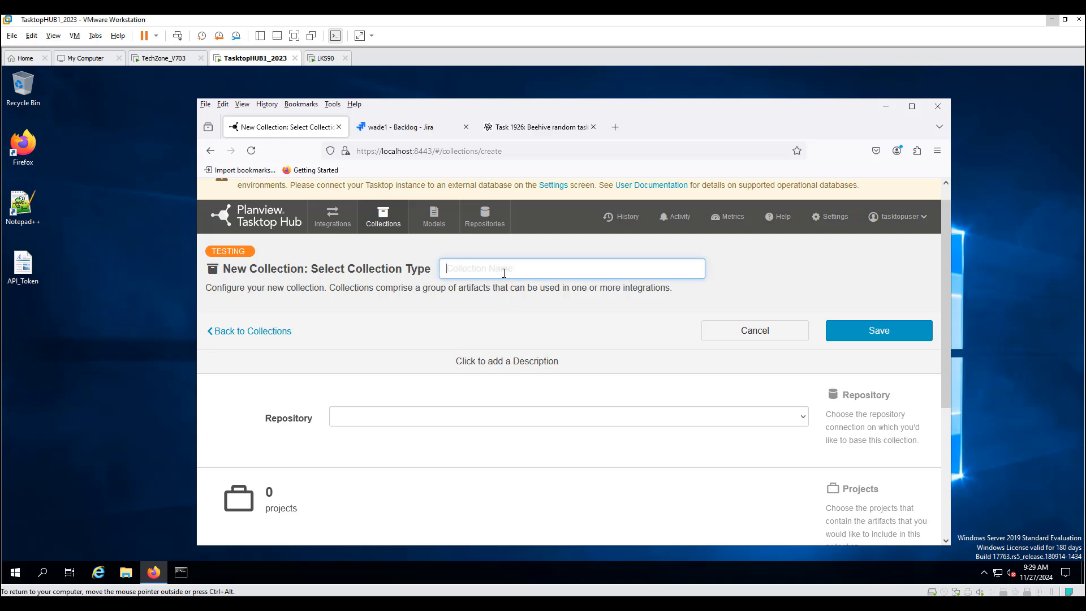
type("Something")
left_click(396, 419)
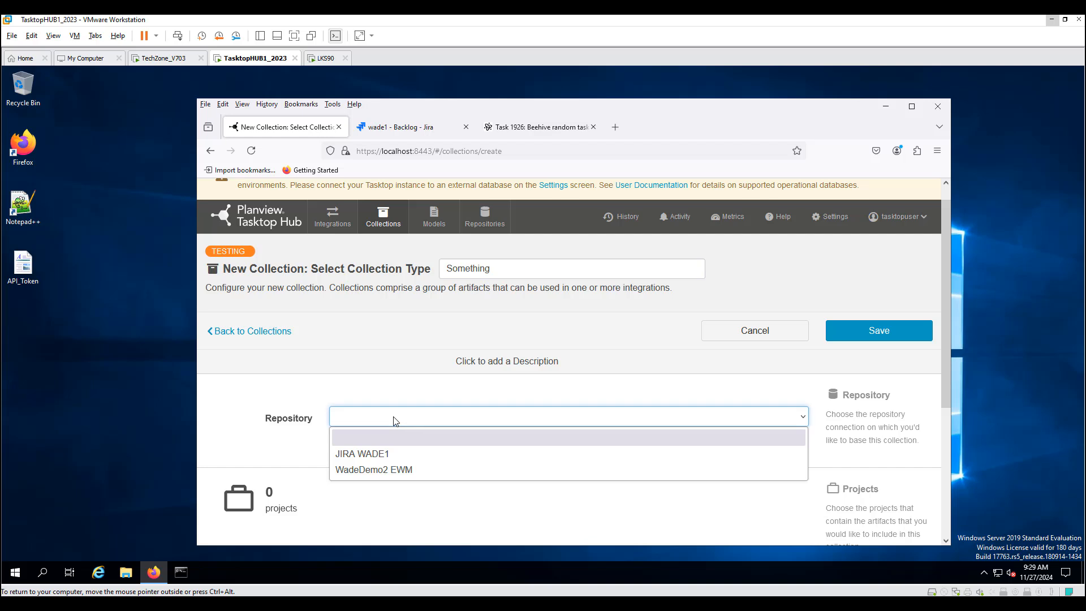
left_click(392, 471)
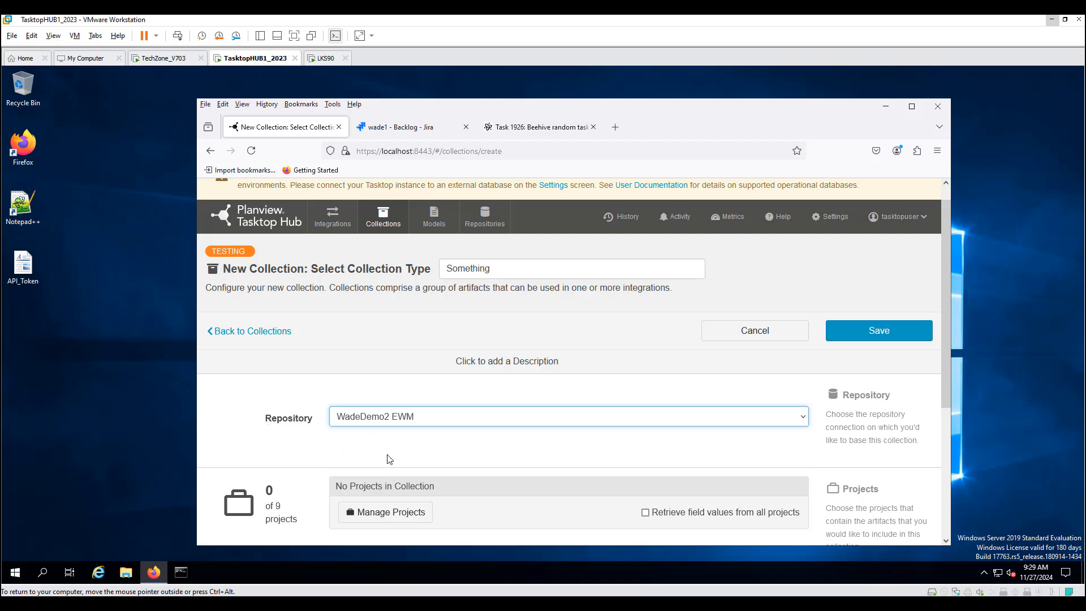
Add the WadeDemo2 (CM) project to the new collection
scroll(413, 462, "down", 1)
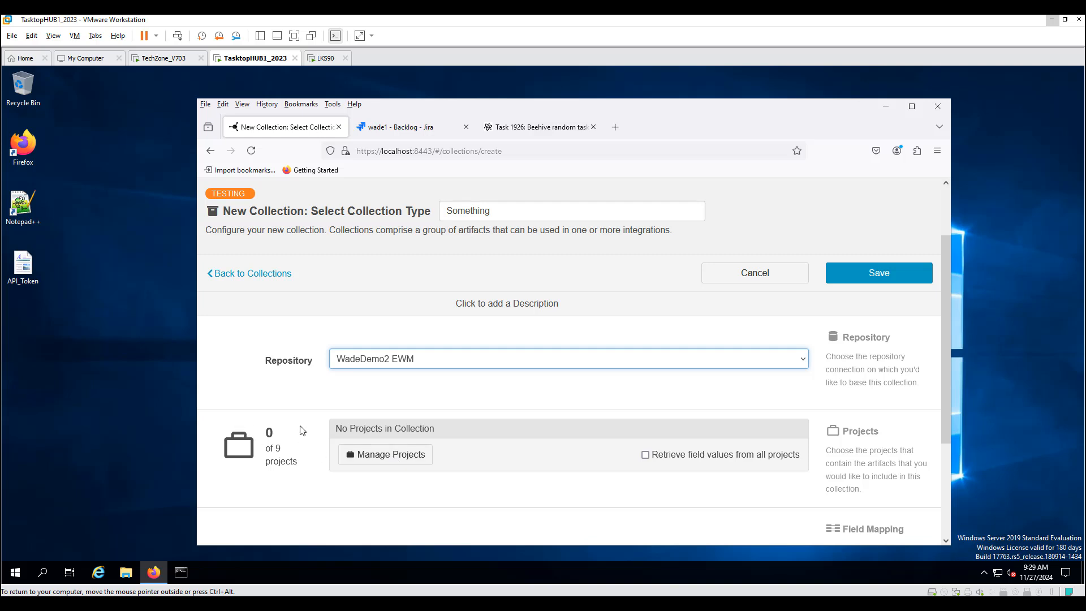
left_click(396, 455)
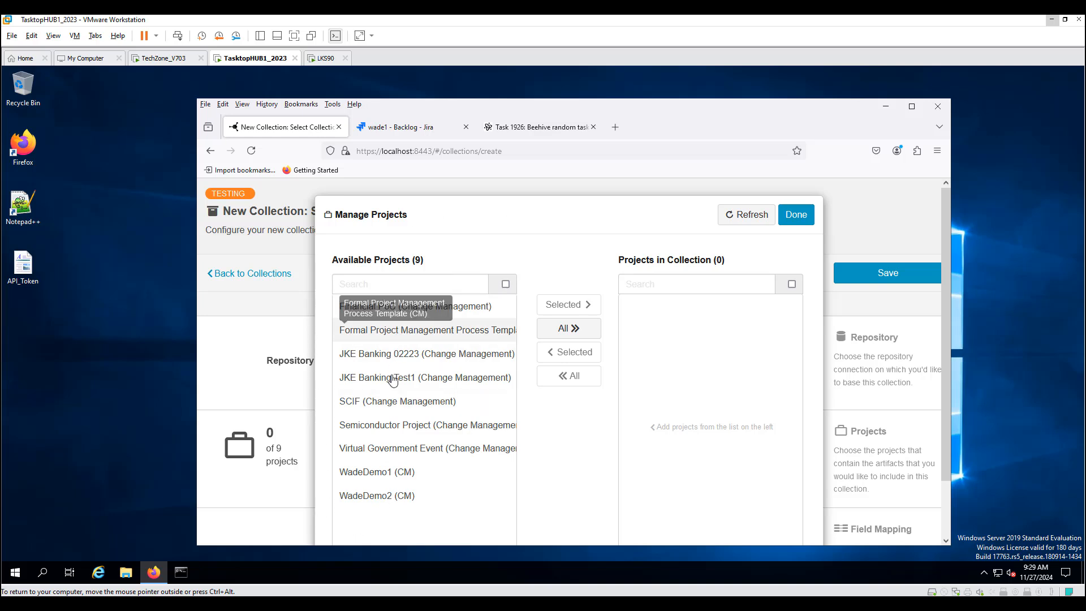
left_click(368, 501)
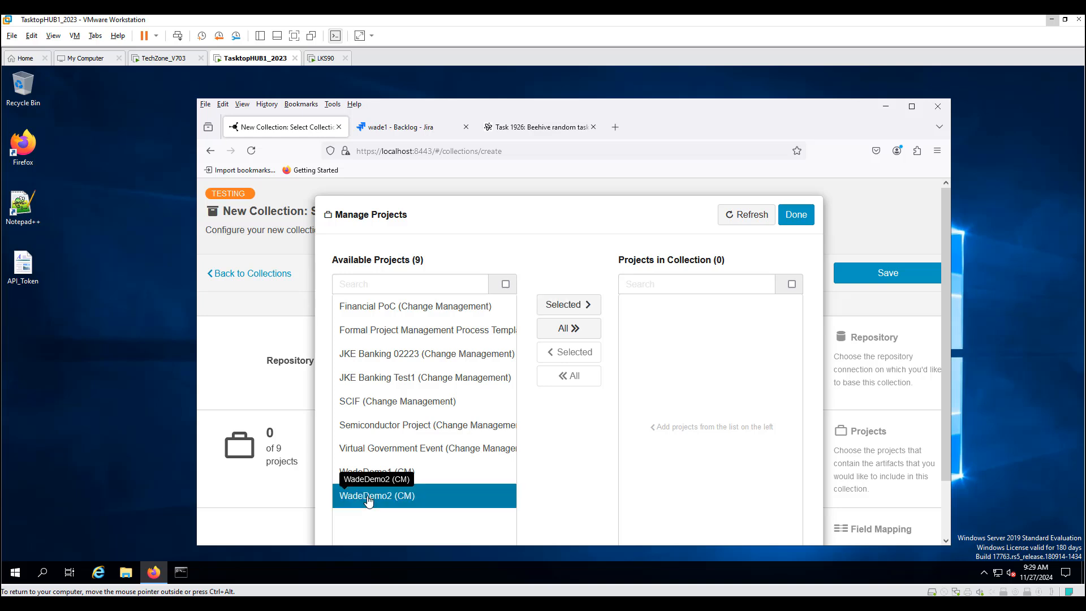
left_click(576, 306)
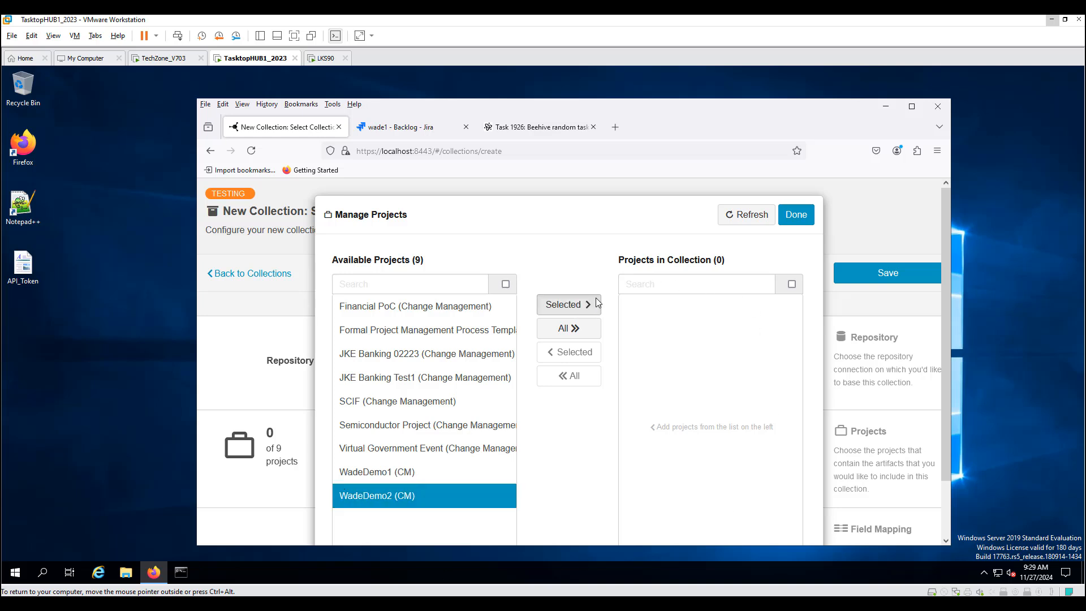
left_click(796, 219)
Set the collection's work item type to Defect and its model to Defect, and save the collection
scroll(391, 337, "down", 2)
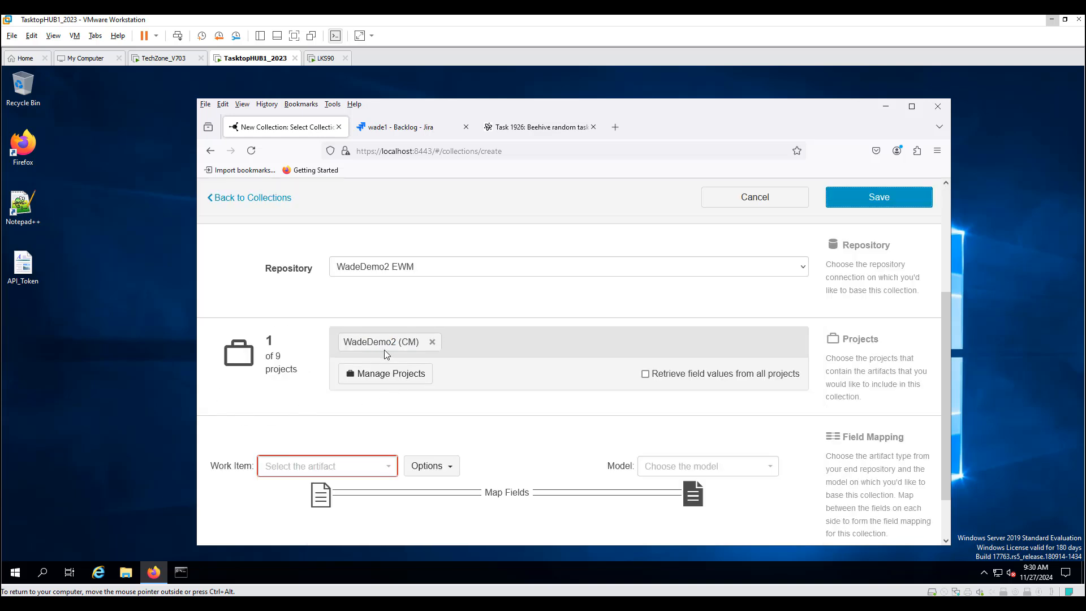
left_click(297, 464)
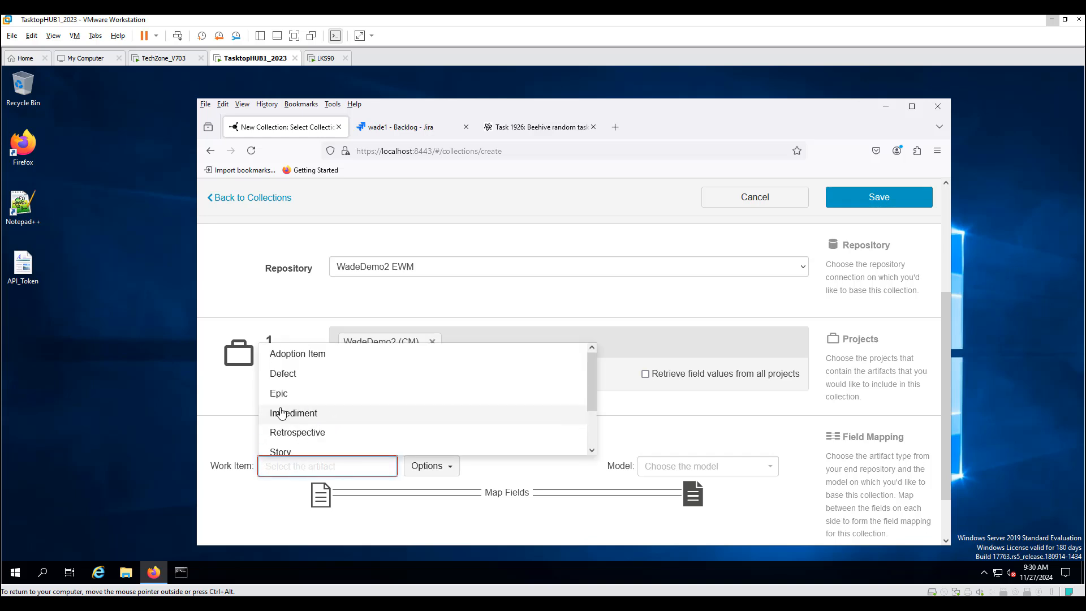
left_click(288, 375)
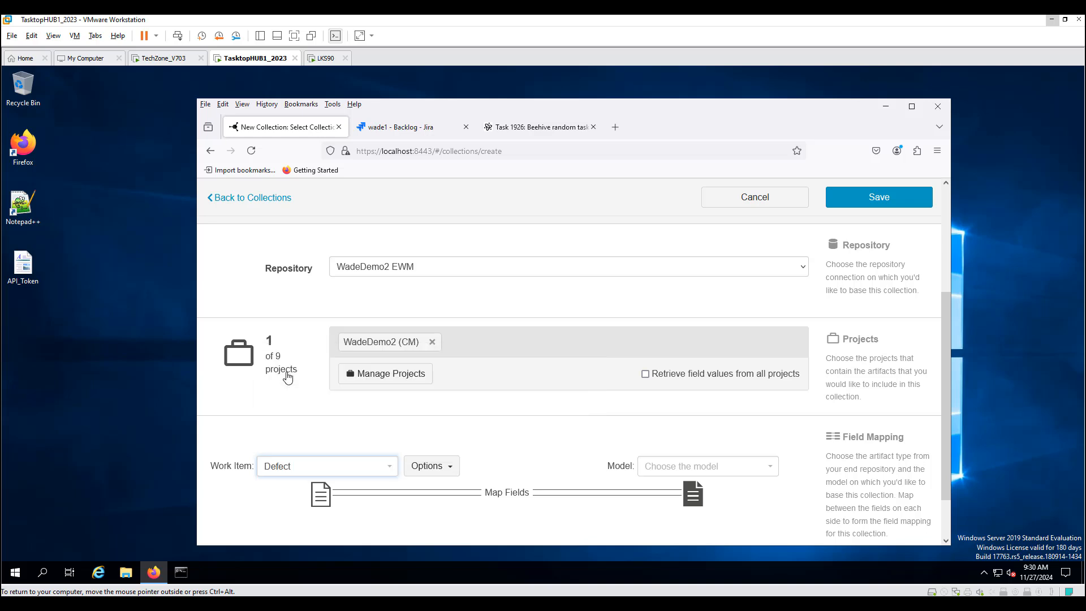
scroll(560, 448, "down", 1)
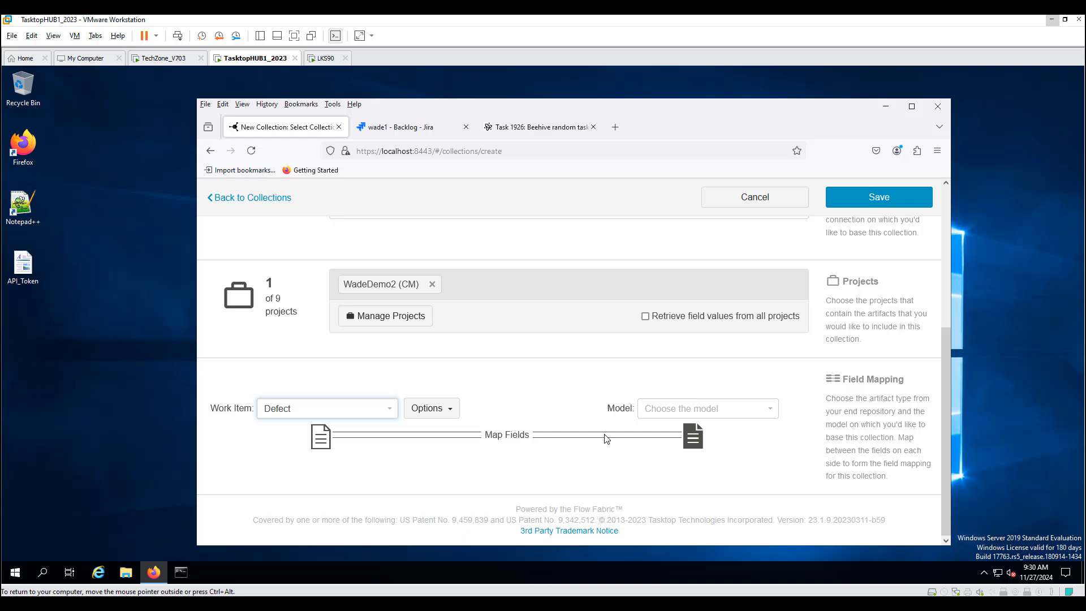
left_click(659, 411)
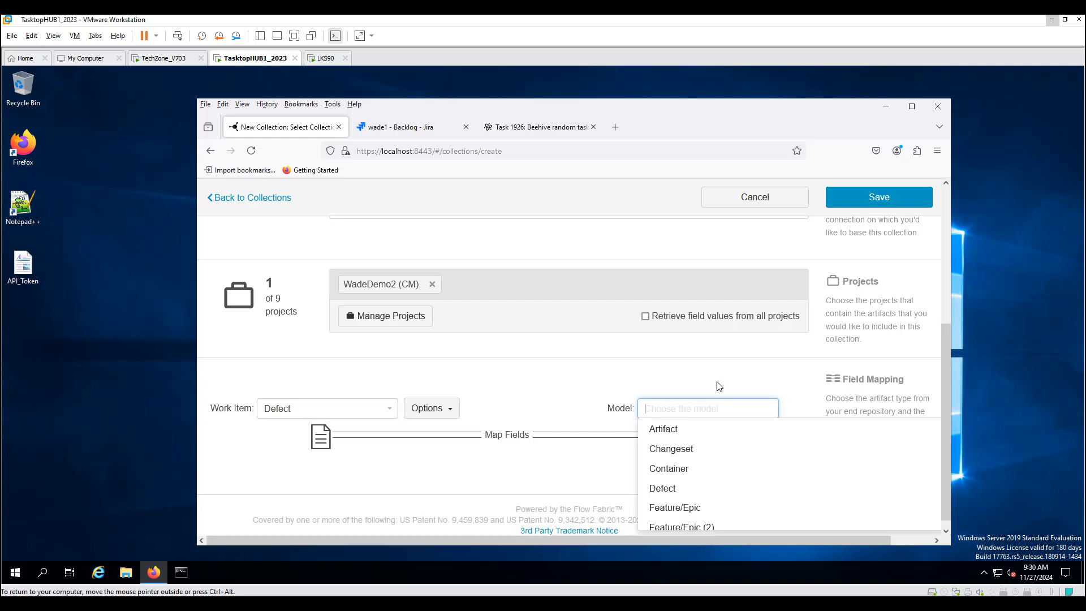
left_click(661, 487)
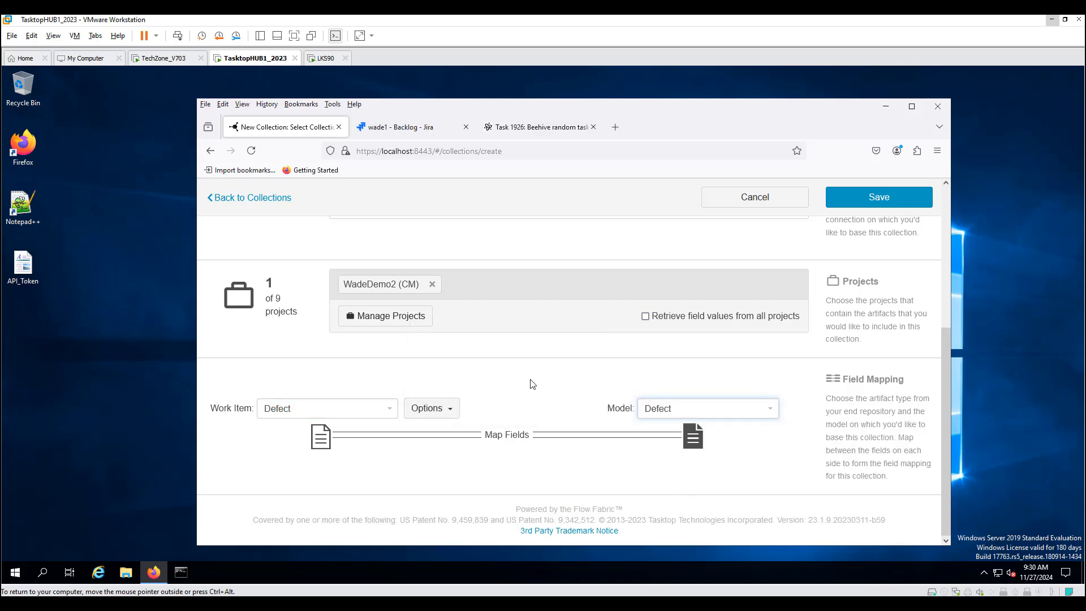
left_click(865, 198)
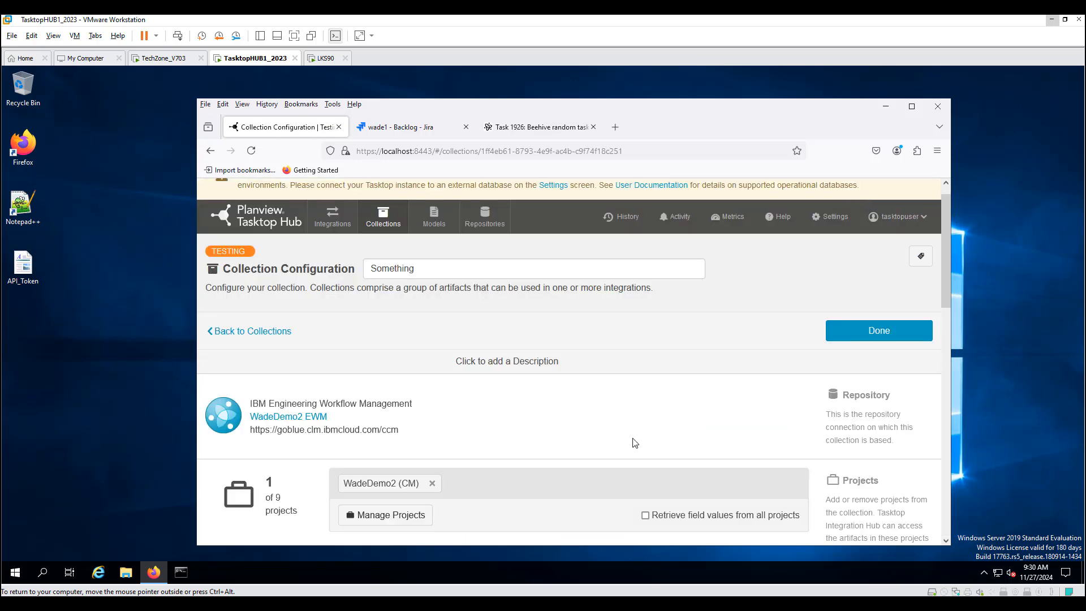
Open the field mapping of the Something collection and examine how the Defect artifact fields map to the model fields
scroll(723, 392, "down", 4)
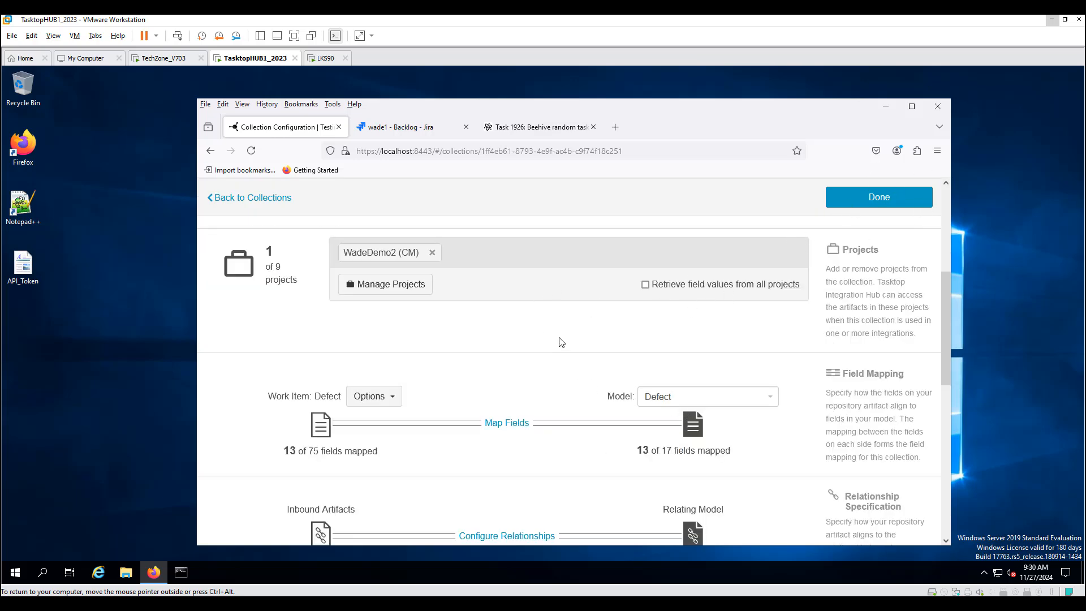
scroll(487, 463, "down", 3)
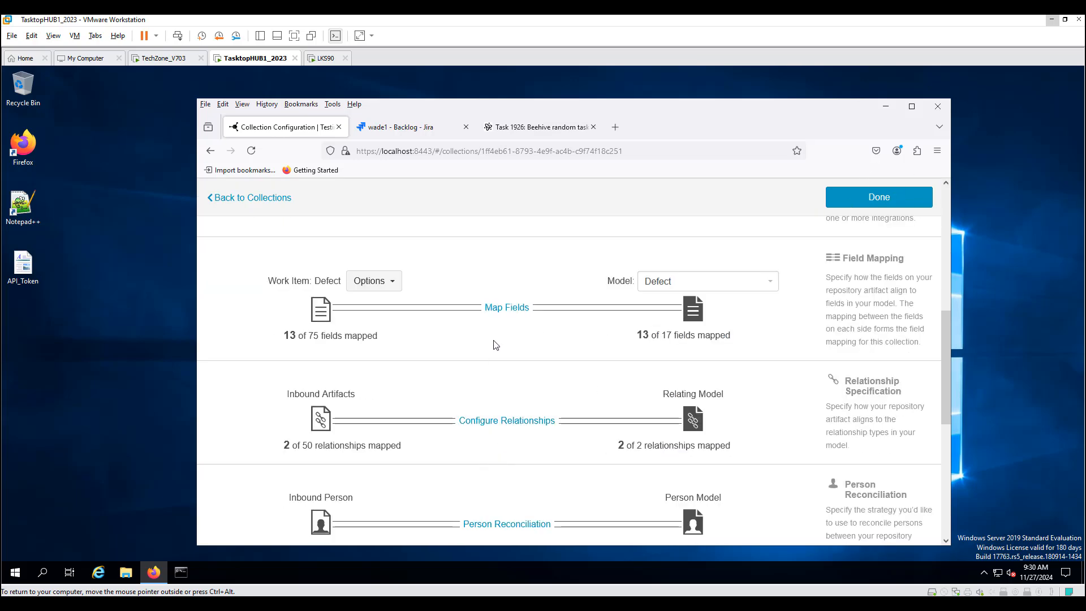
left_click(508, 308)
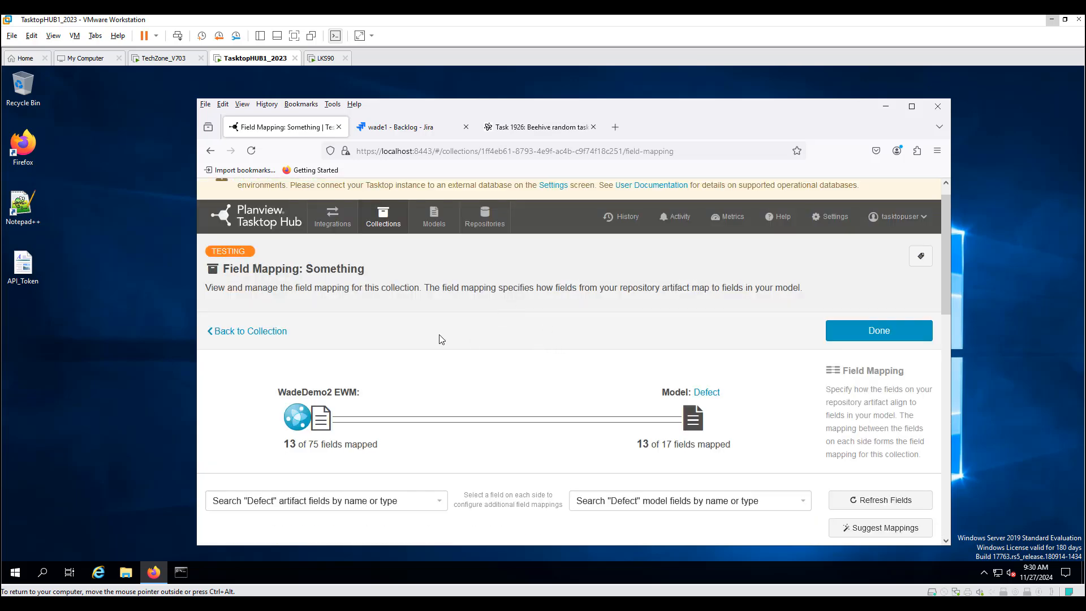
scroll(523, 348, "down", 2)
scroll(524, 347, "down", 2)
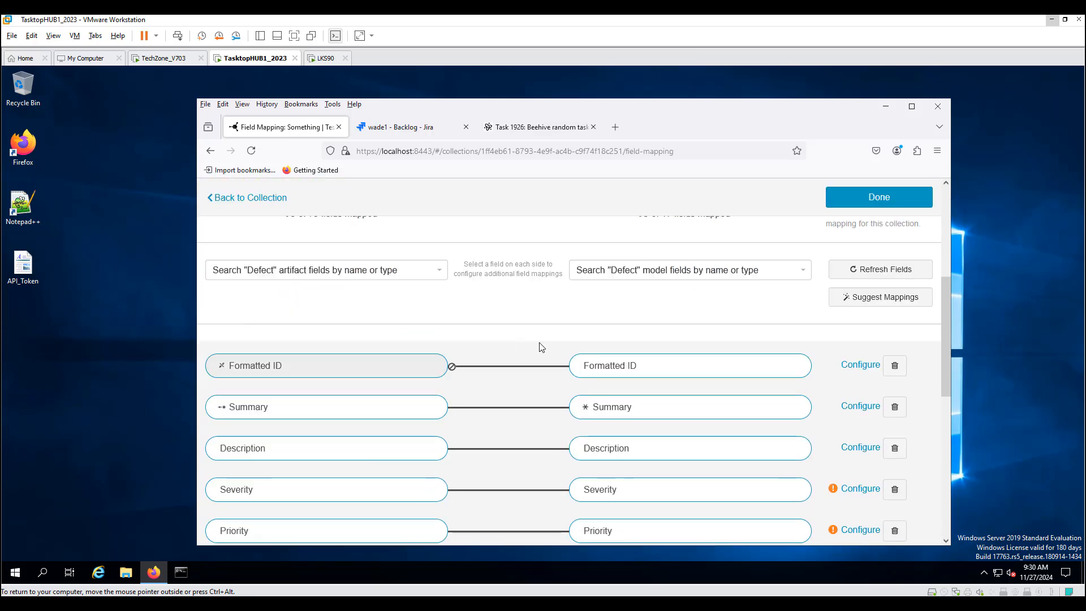
scroll(342, 349, "down", 2)
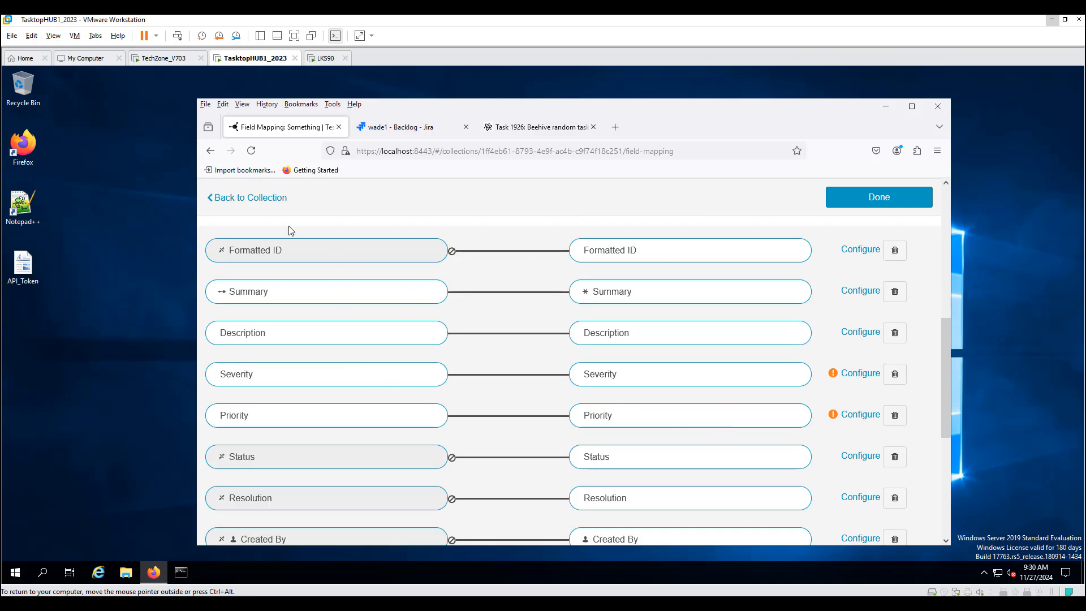
scroll(392, 297, "up", 3)
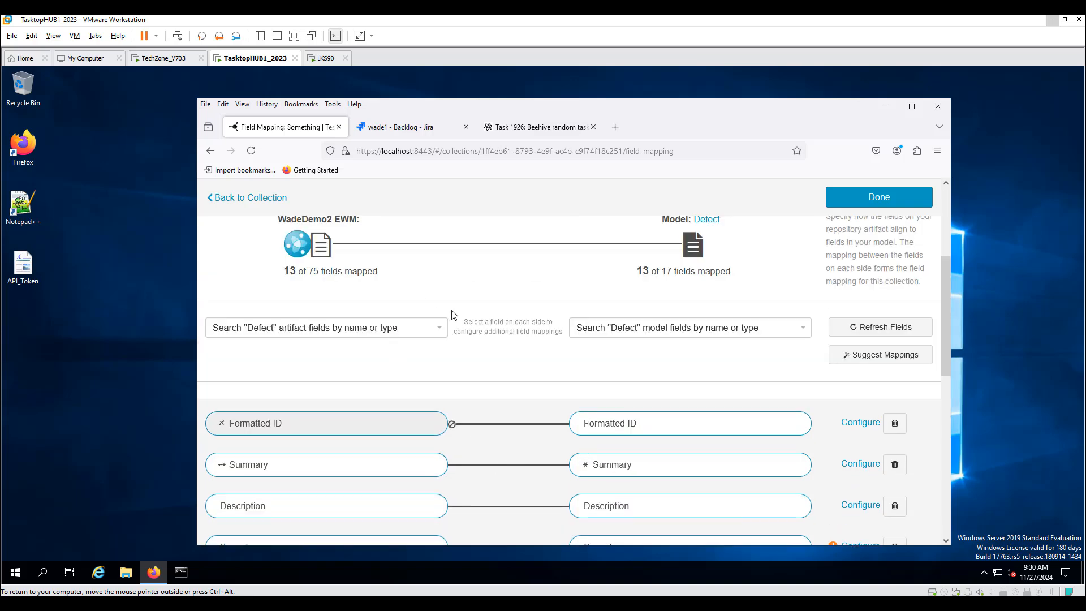
scroll(452, 334, "down", 5)
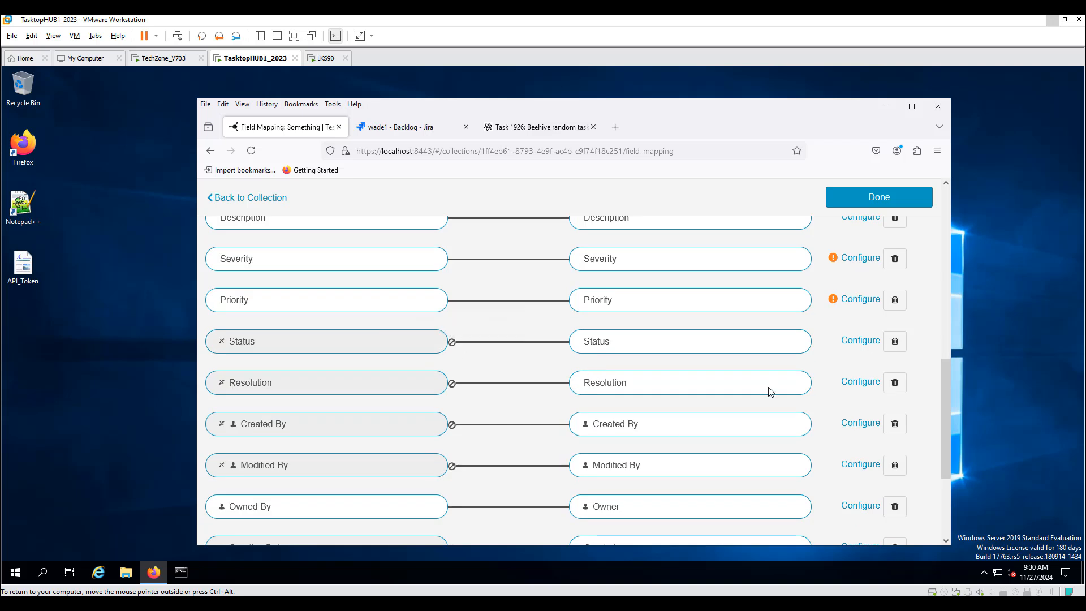
Open the Severity field's mapping configuration and connect the Major and Critical values to Sev 1
left_click(857, 261)
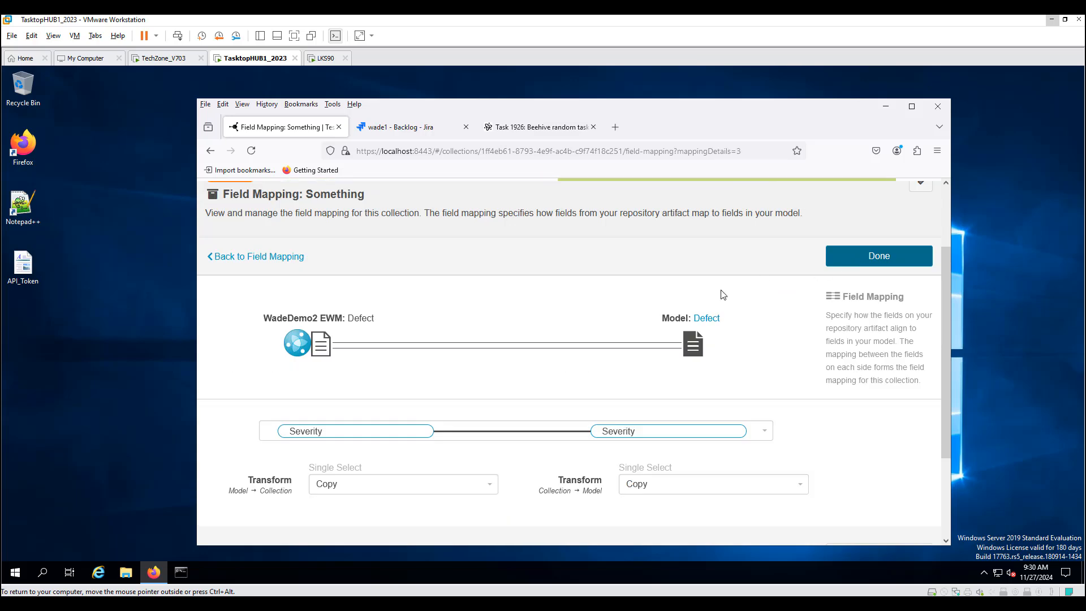
scroll(722, 471, "down", 5)
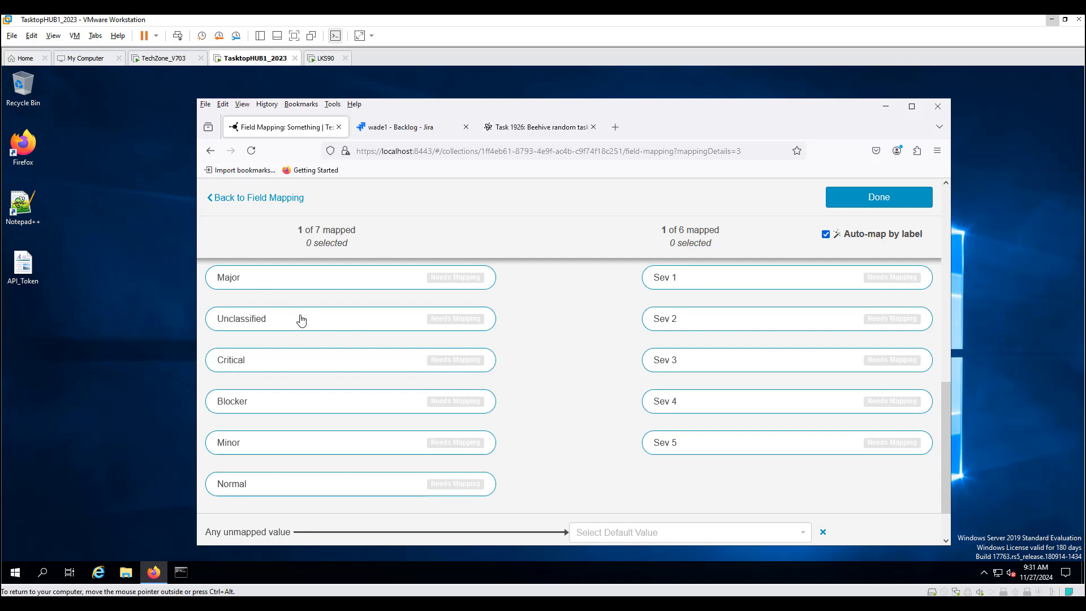
scroll(548, 430, "up", 2)
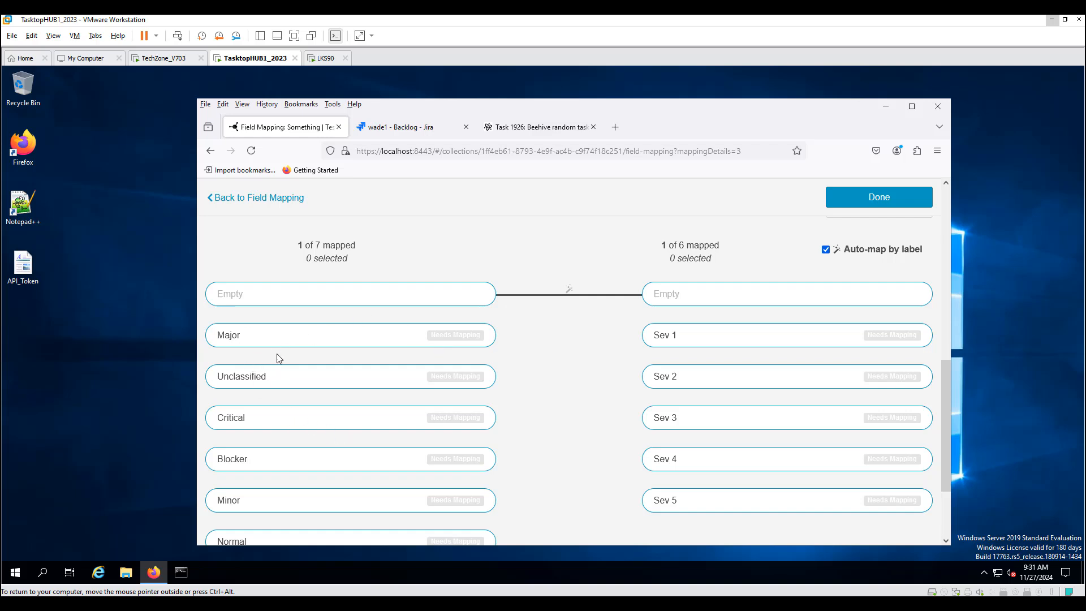
left_click(266, 342)
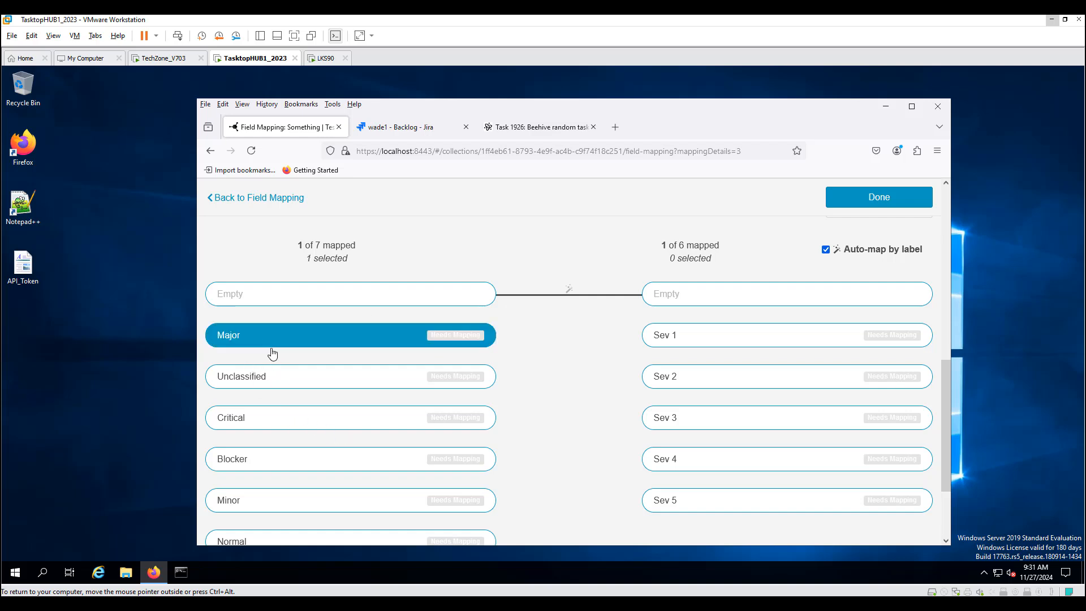
left_click(320, 425)
left_click(706, 342)
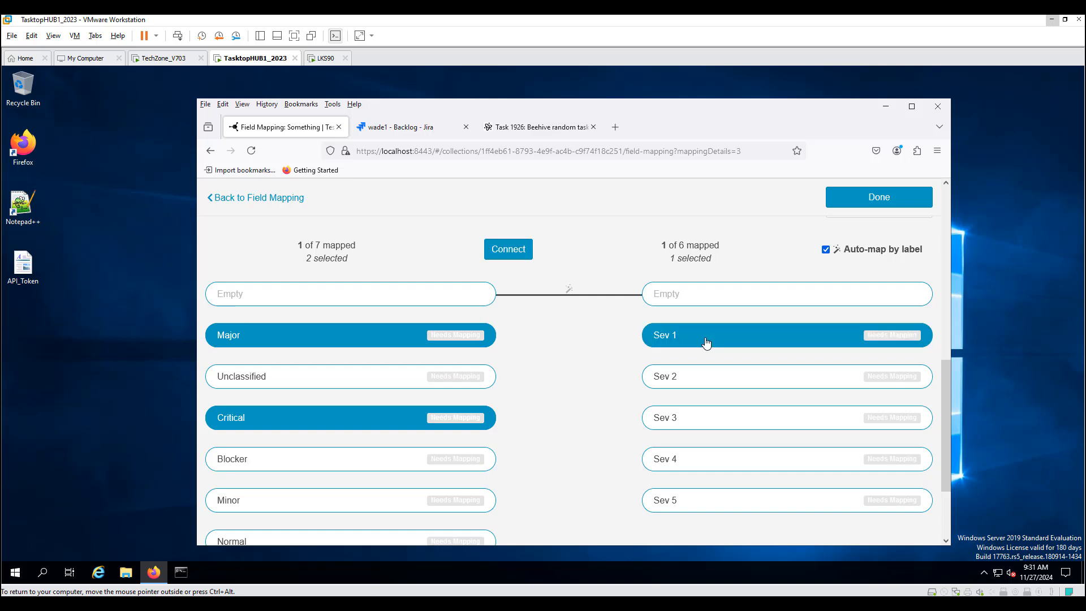
left_click(509, 252)
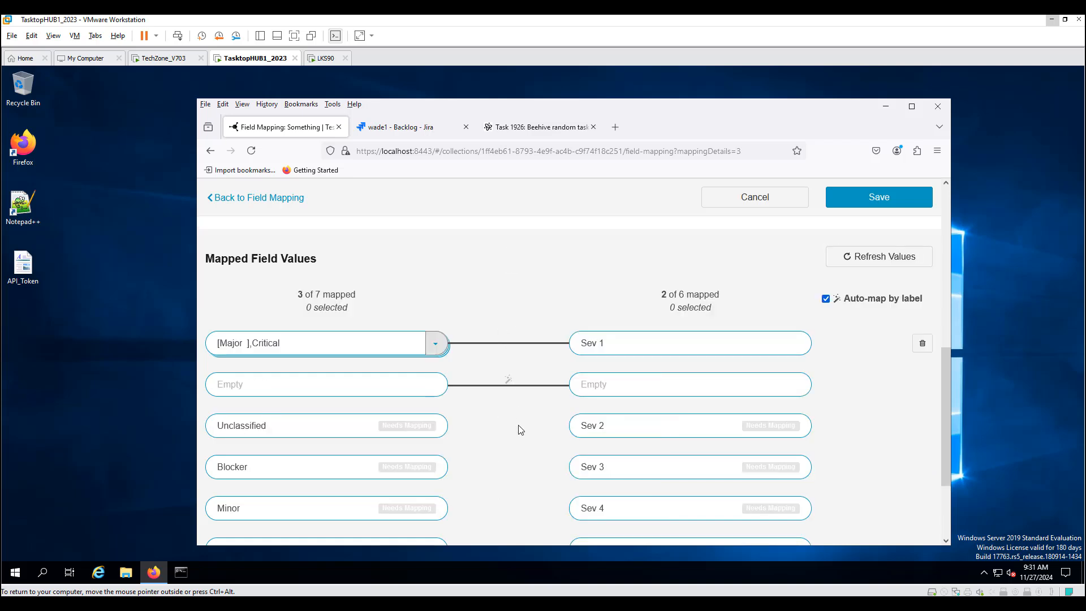
Connect the Severity value Blocker to Sev 2 and Minor to Sev 4
scroll(521, 441, "down", 2)
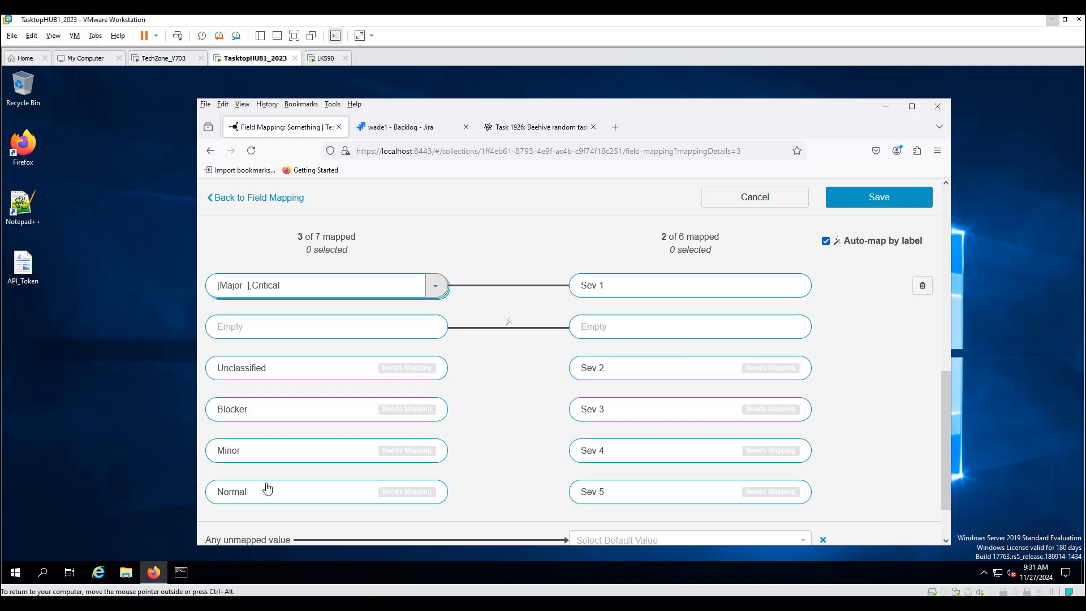
left_click(270, 417)
left_click(631, 367)
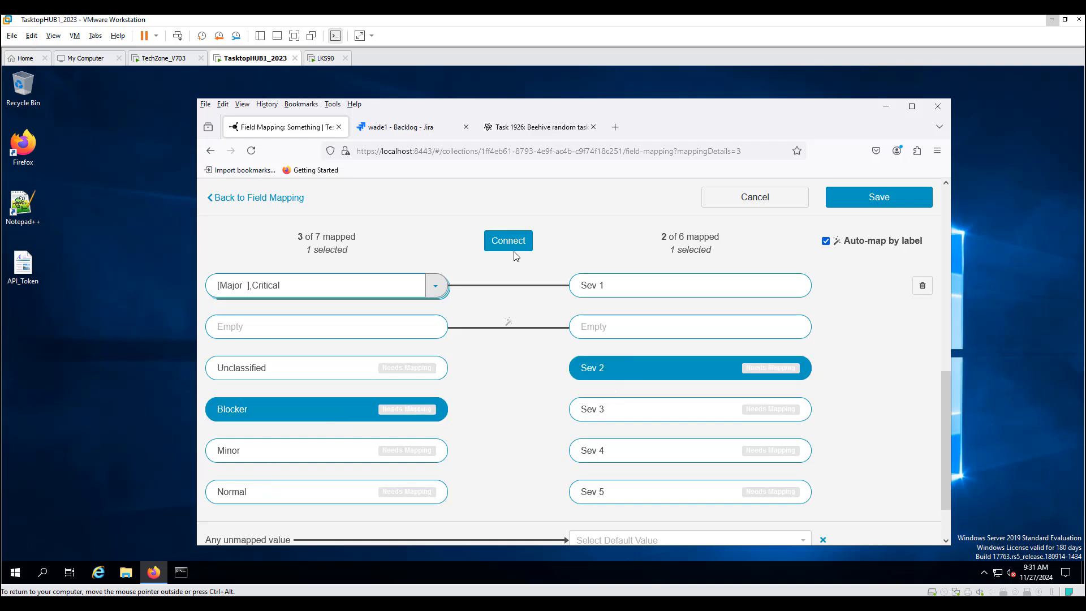
left_click(515, 248)
left_click(288, 512)
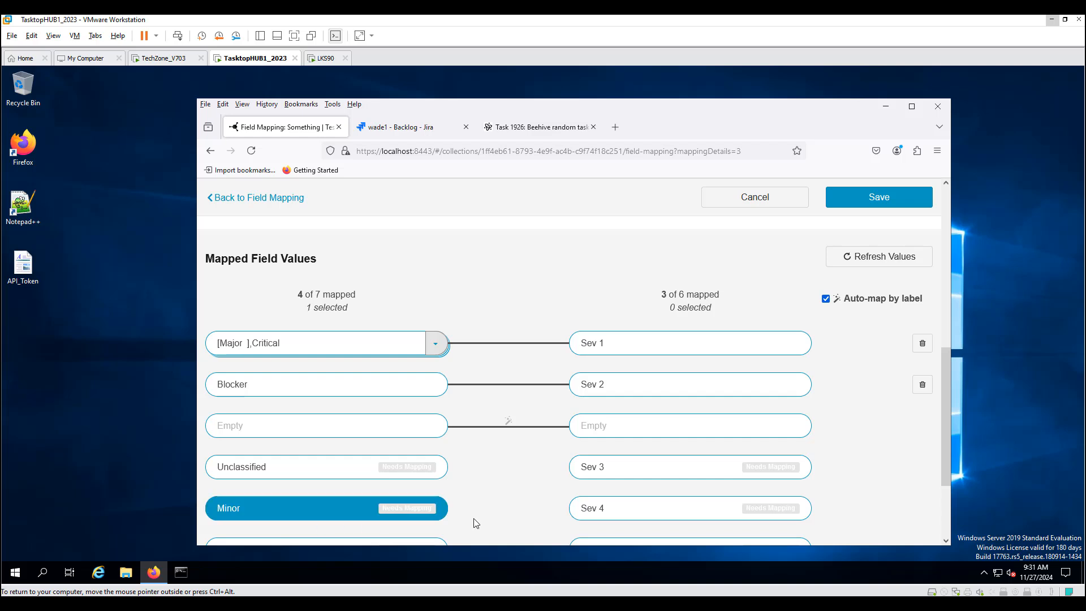
left_click(615, 510)
left_click(511, 305)
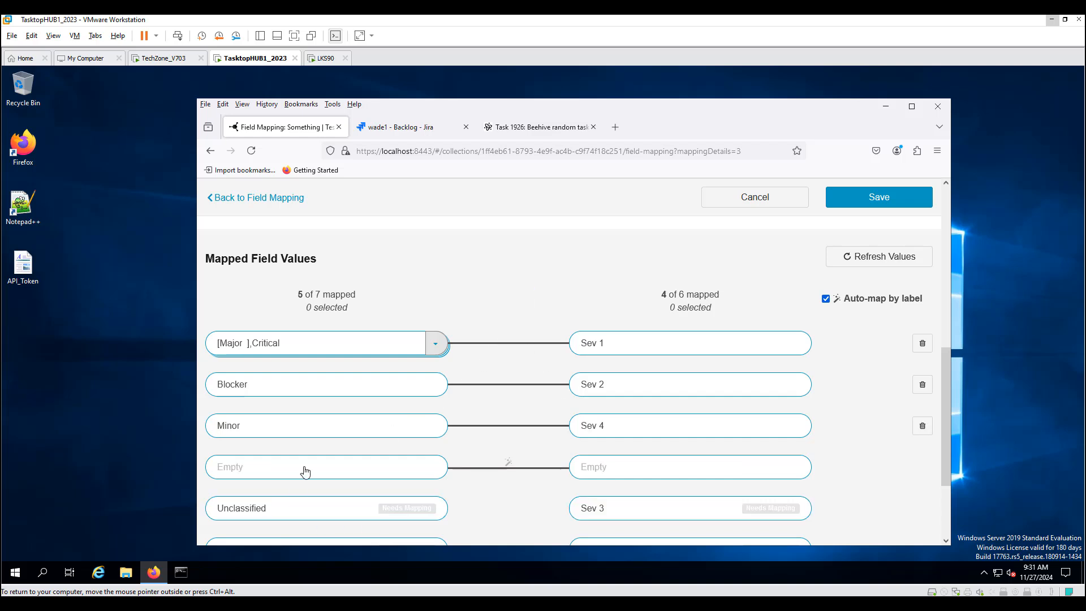
Connect the Severity value Normal to Sev 3 and Unclassified to Sev 5
scroll(249, 444, "down", 3)
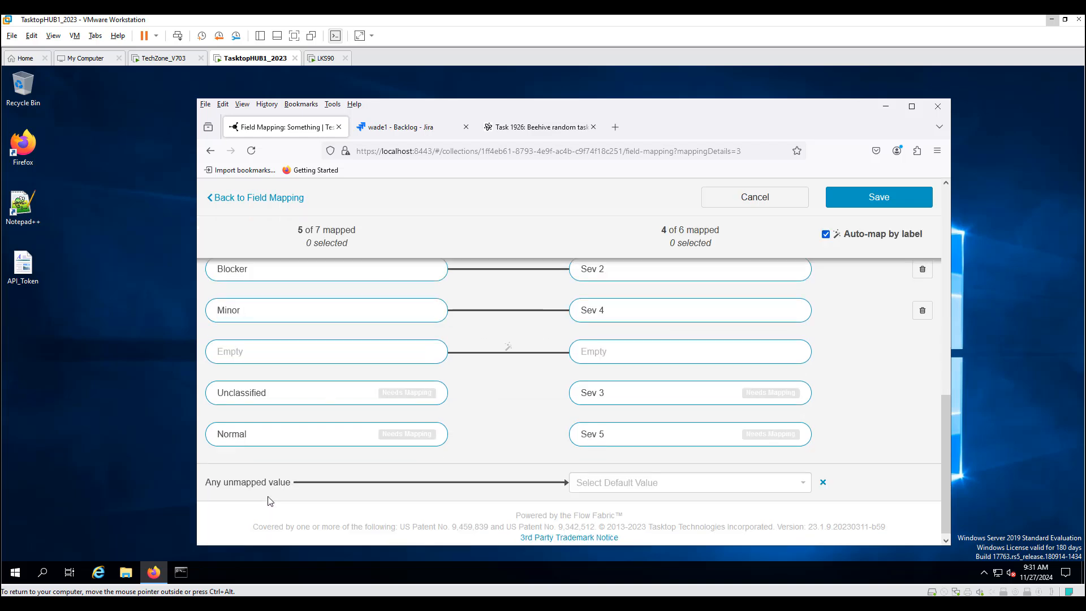
left_click(377, 444)
left_click(616, 392)
left_click(512, 245)
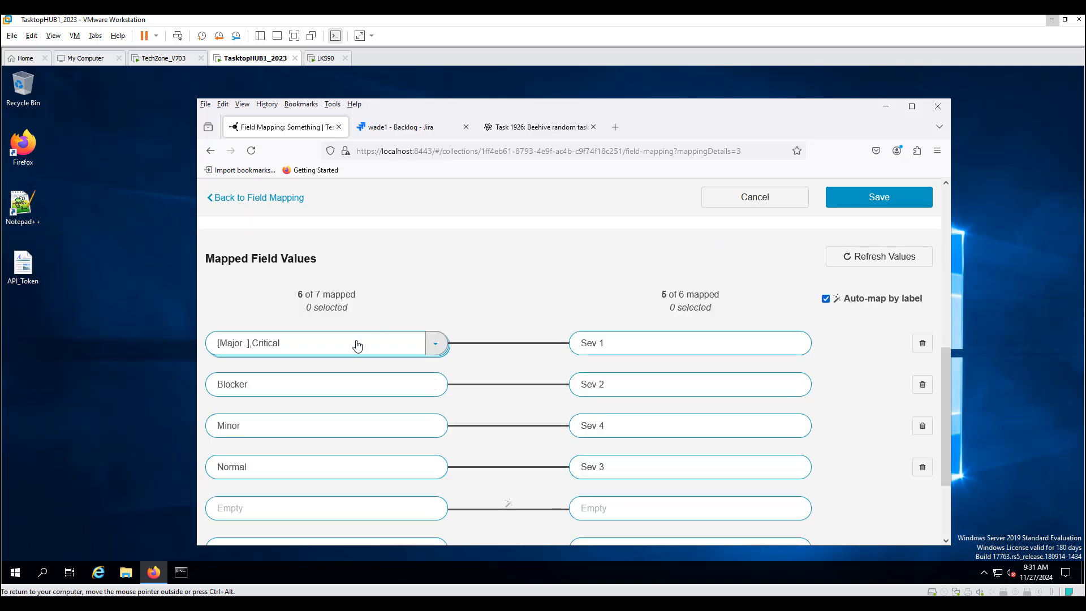
scroll(277, 482, "down", 5)
left_click(278, 435)
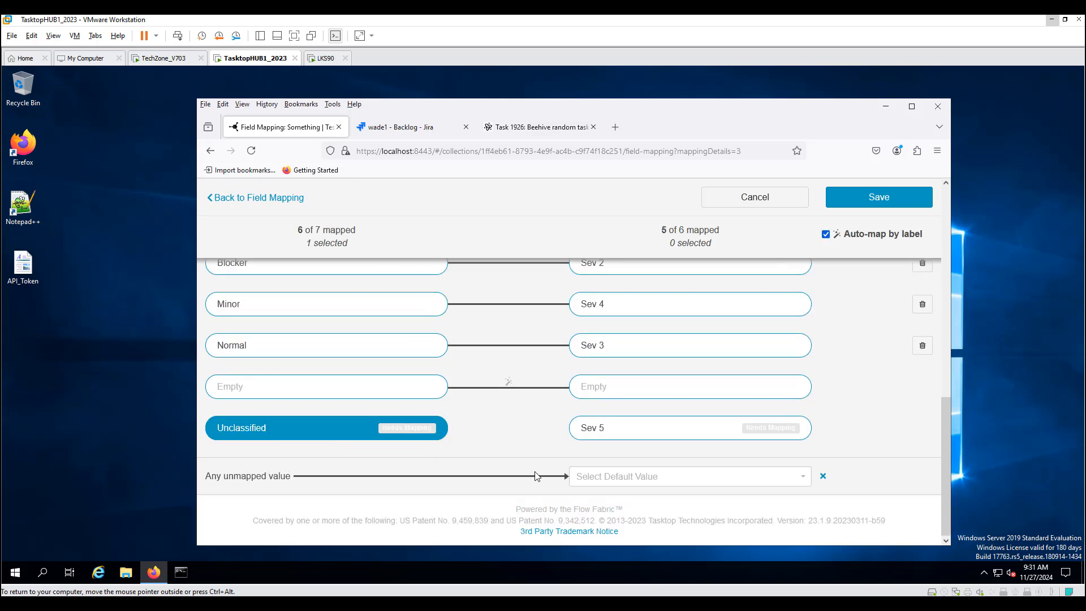
left_click(627, 428)
left_click(513, 236)
Set Sev 5 as the default for any unmapped Severity value, save the mapping and return to the field mapping list
scroll(431, 434, "down", 3)
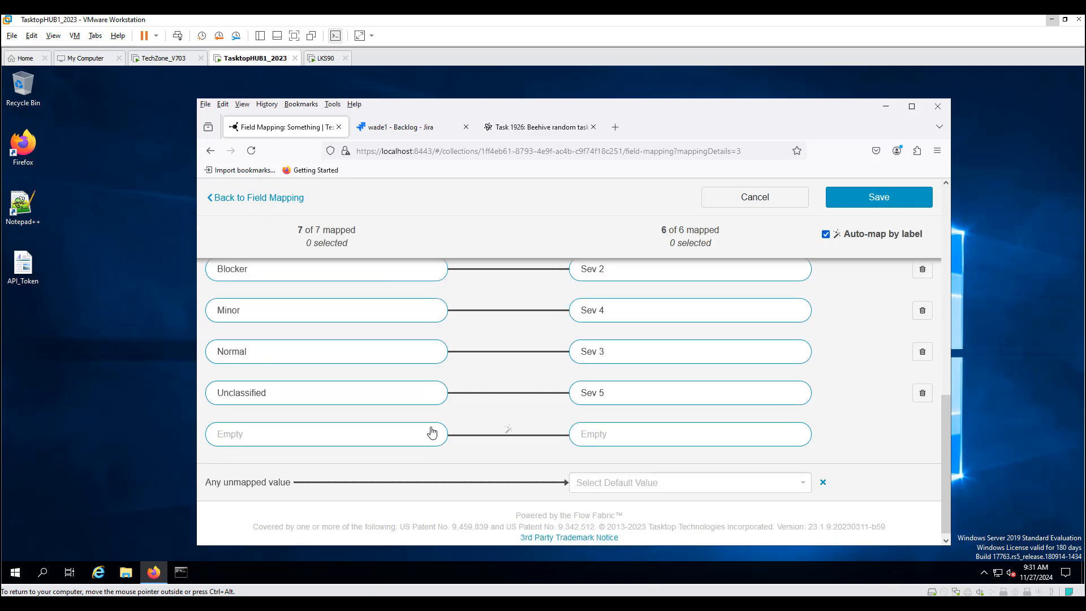
left_click(628, 478)
left_click(589, 453)
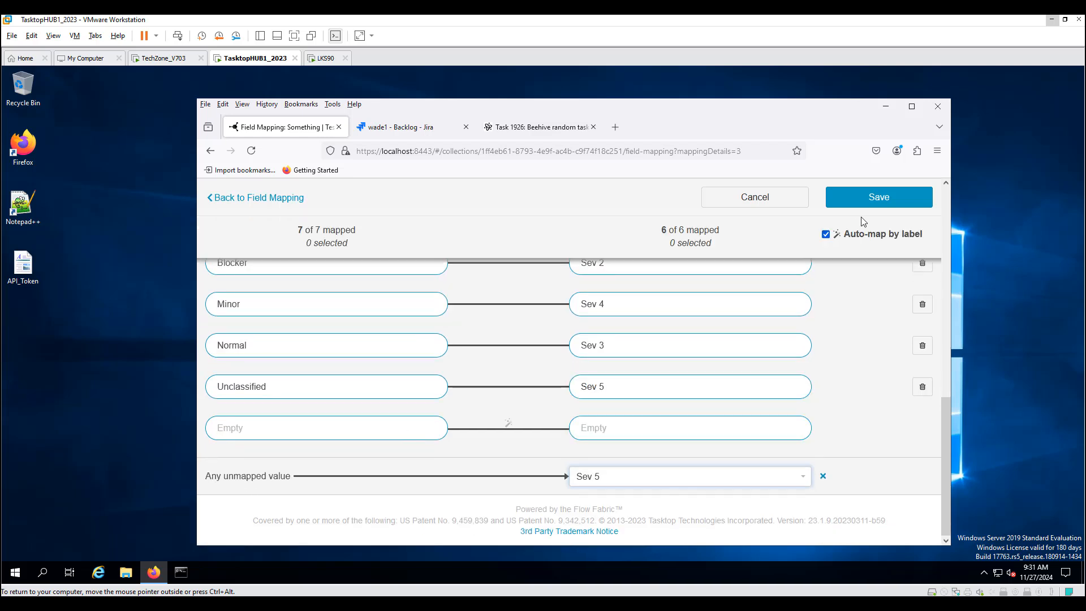
left_click_drag(942, 414, 939, 293)
left_click(842, 193)
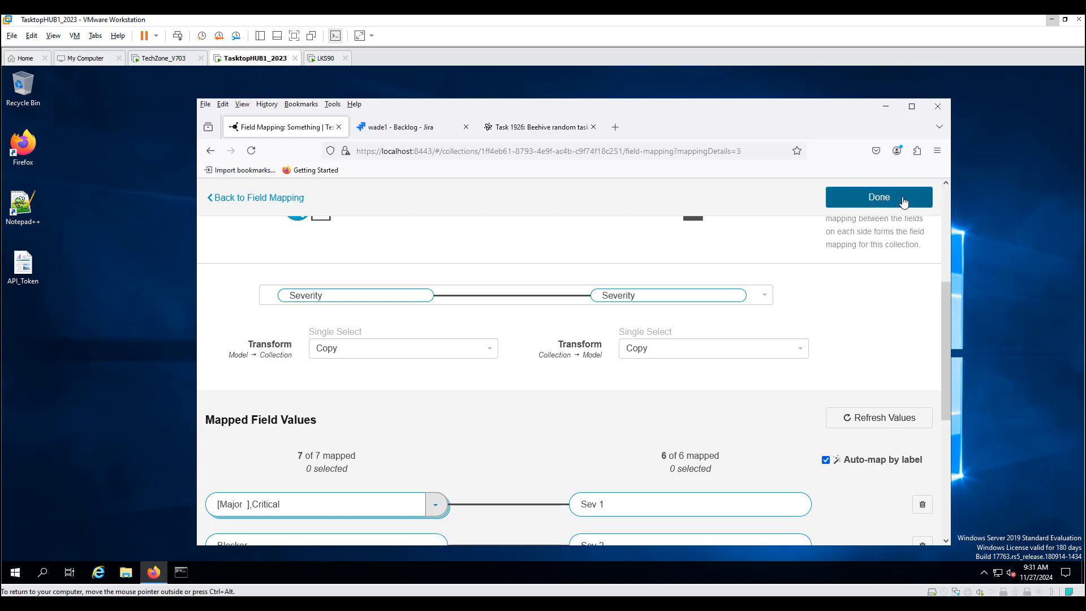
left_click(840, 201)
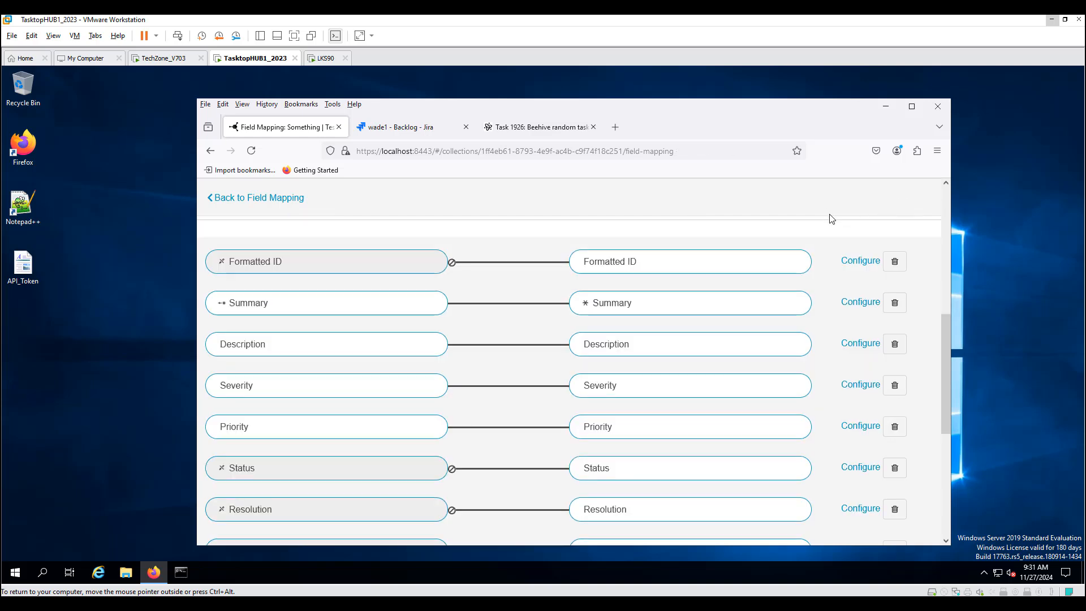
Open the Priority field's mapping configuration and connect the model values Critical and Blocker to the artifact value High
left_click(859, 431)
scroll(701, 519, "down", 1)
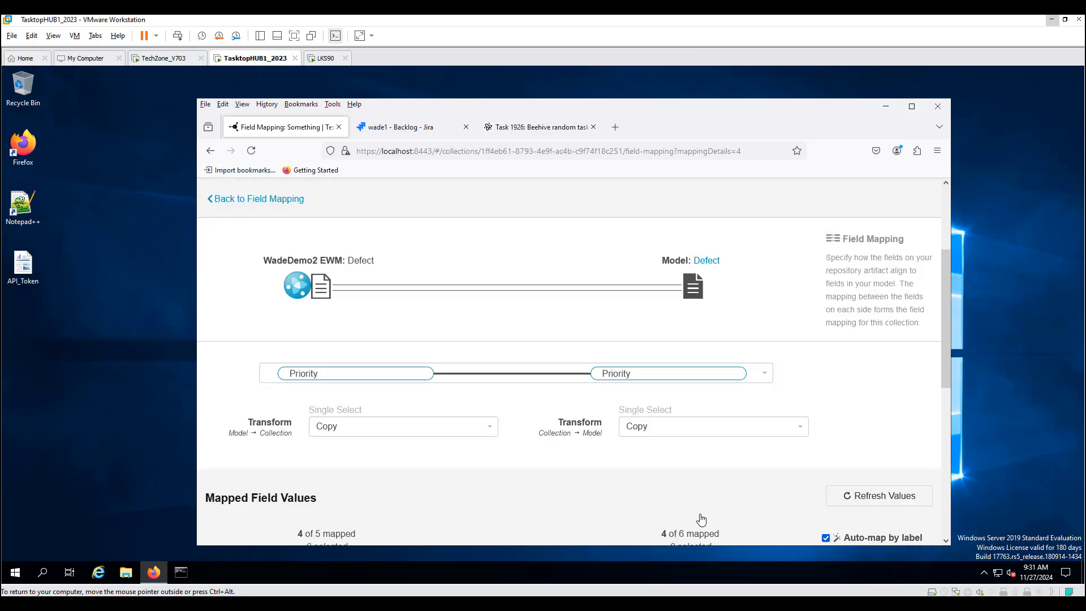
scroll(701, 519, "down", 4)
scroll(471, 424, "down", 2)
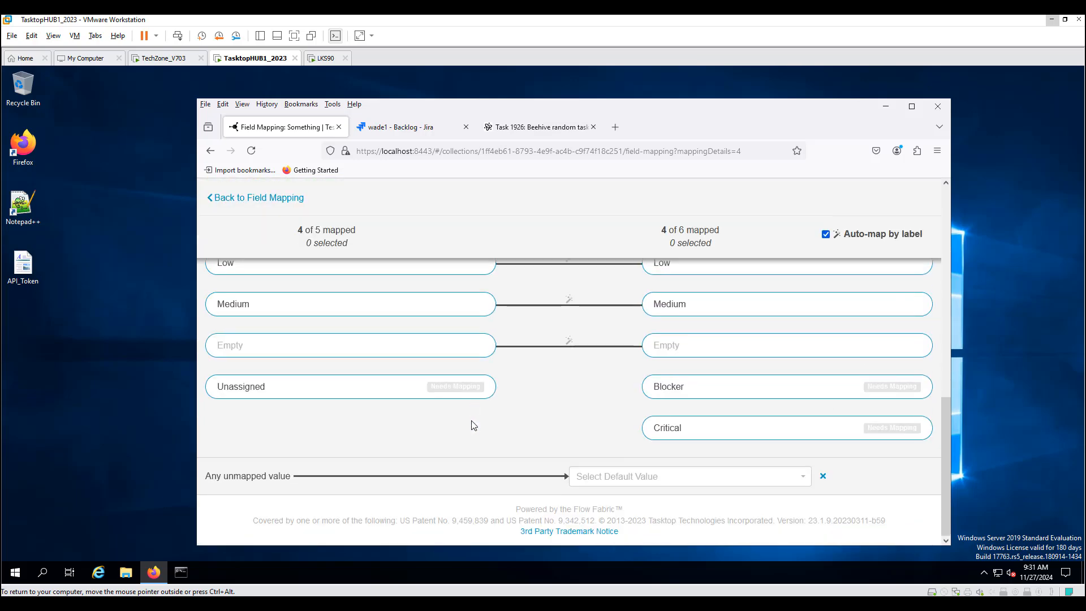
scroll(467, 399, "up", 1)
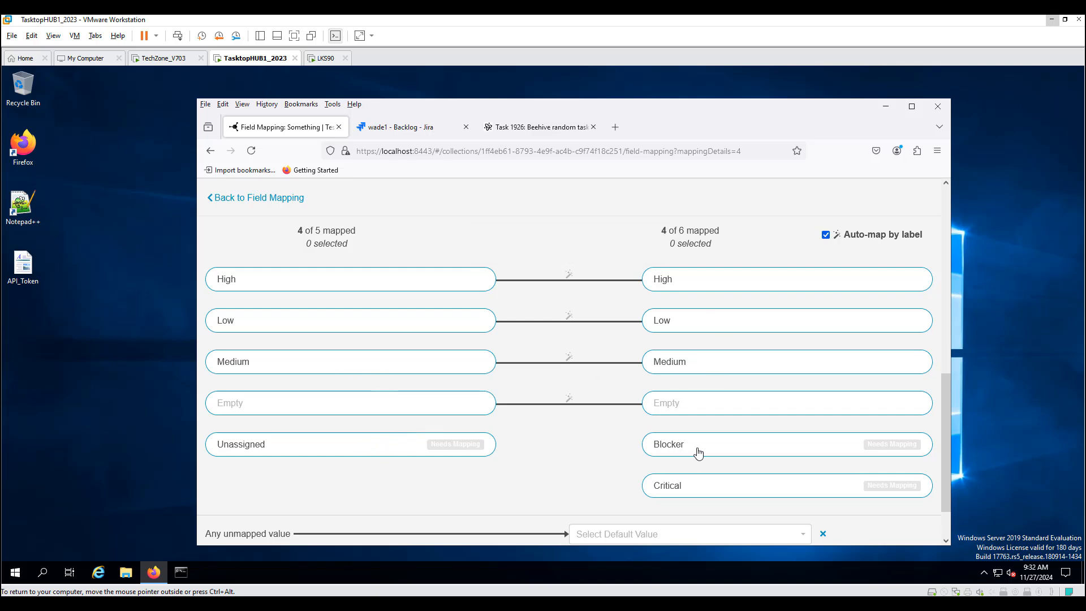
left_click(695, 490)
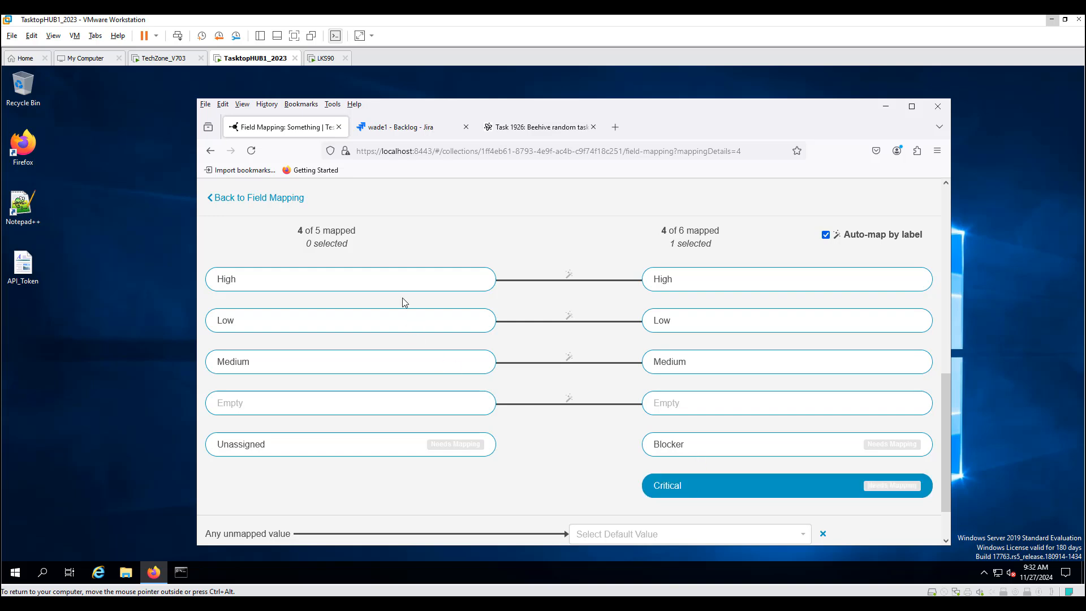
left_click(402, 287)
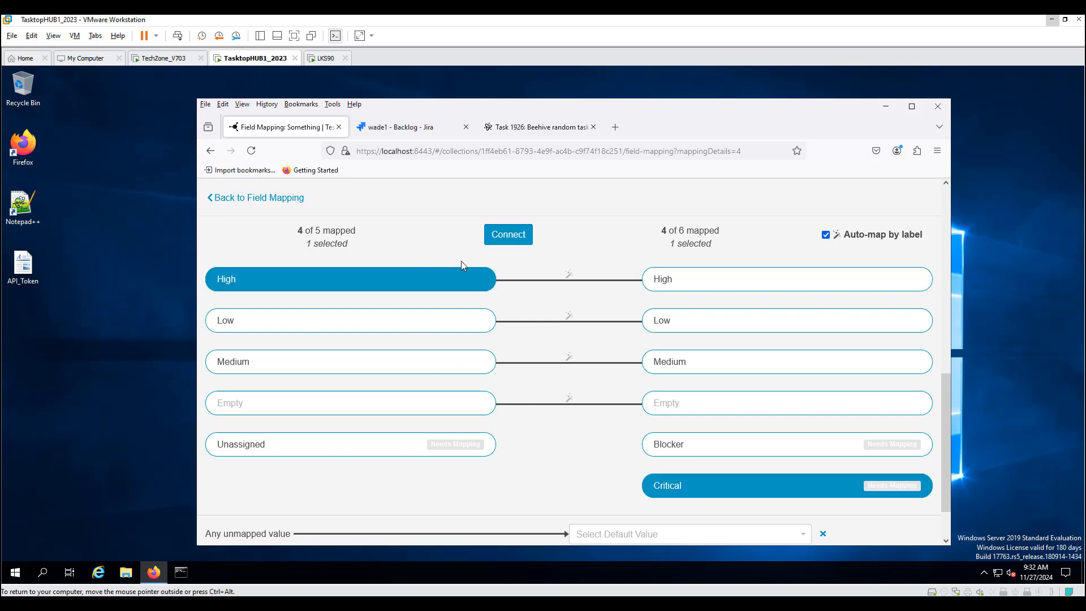
left_click(509, 233)
left_click(611, 523)
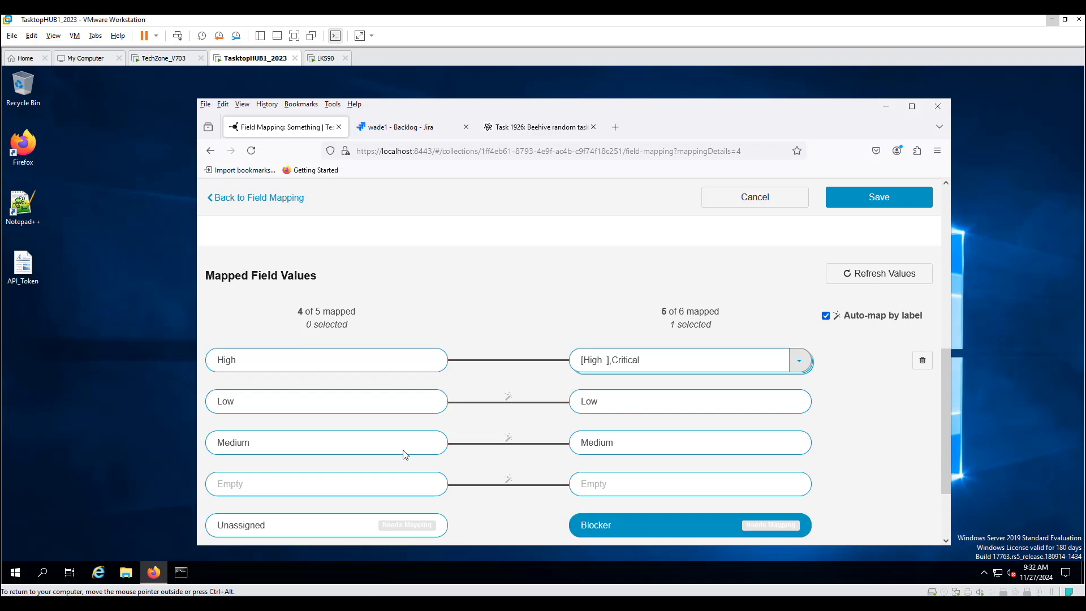
left_click(358, 366)
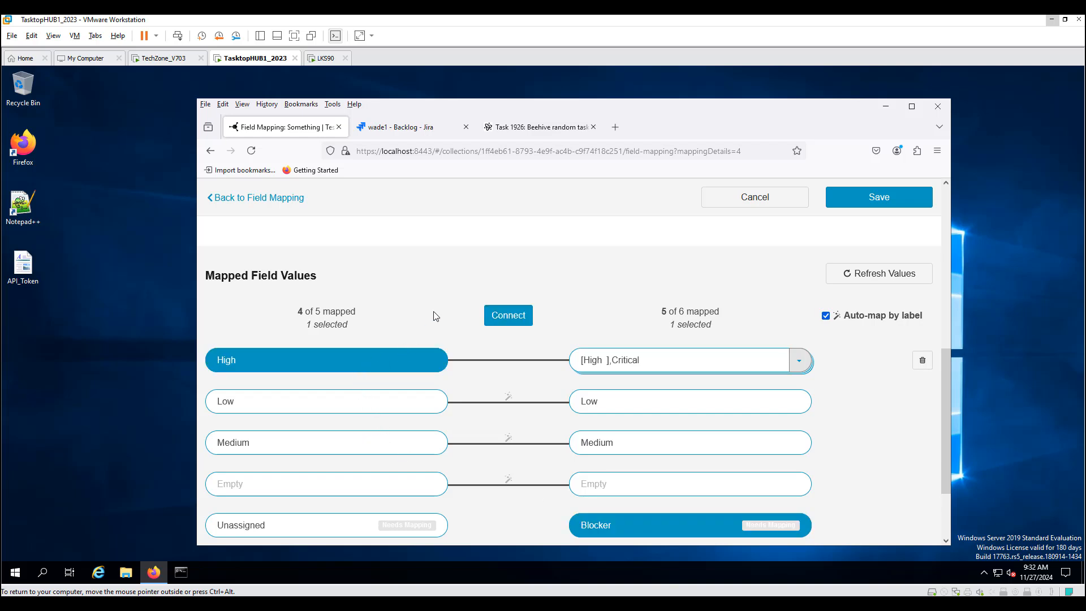
left_click(515, 319)
Connect the Priority artifact value Unassigned to the model value Low
scroll(521, 382, "down", 3)
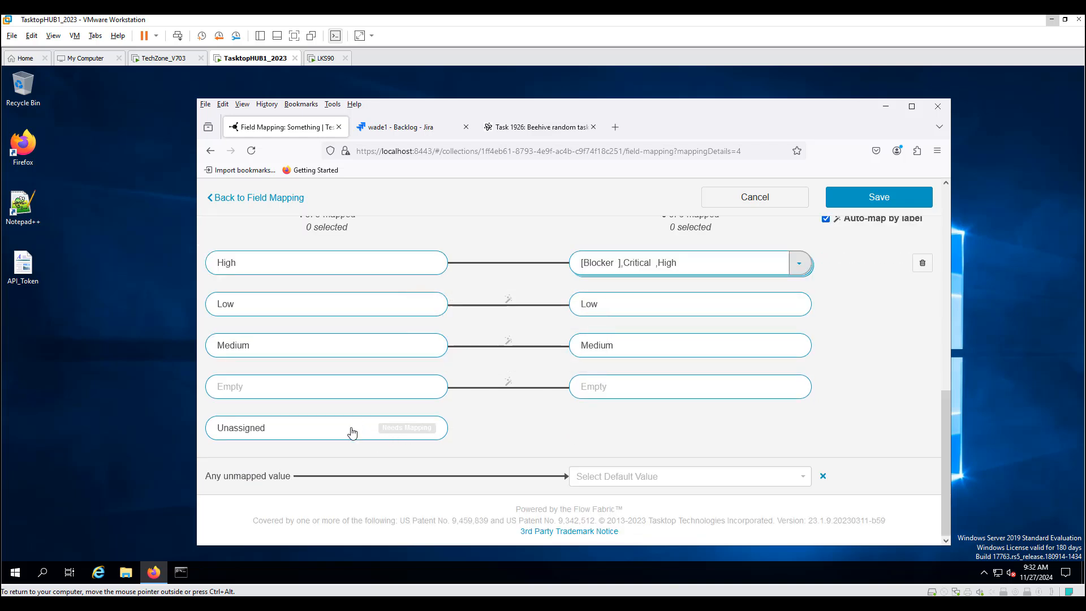
left_click(429, 432)
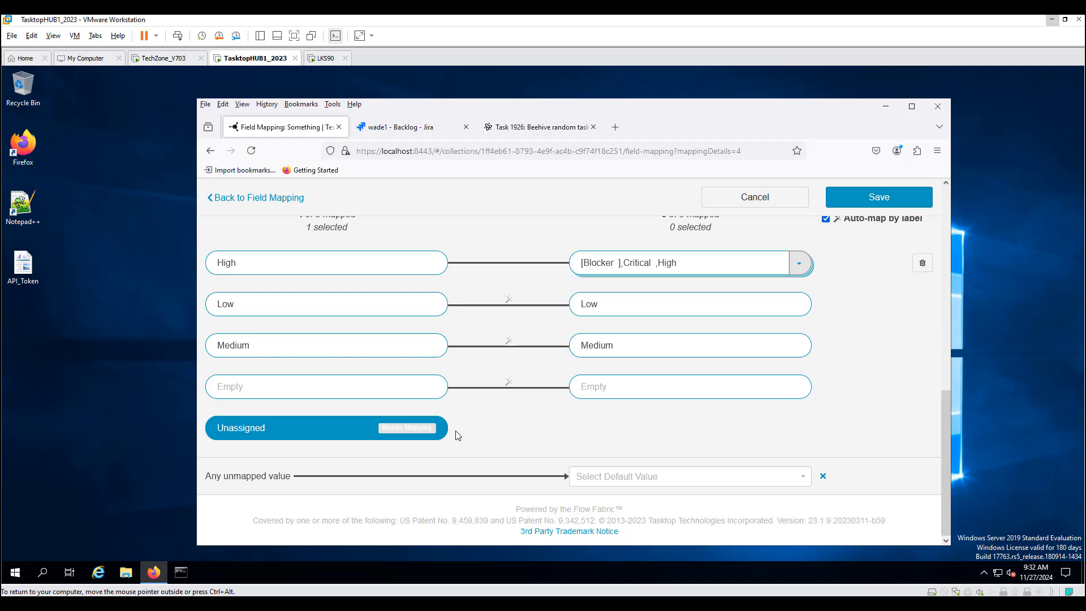
left_click(638, 310)
left_click(509, 220)
Choose a default for any unmapped Priority value, save the mapping and return to the field mapping list
scroll(643, 454, "down", 2)
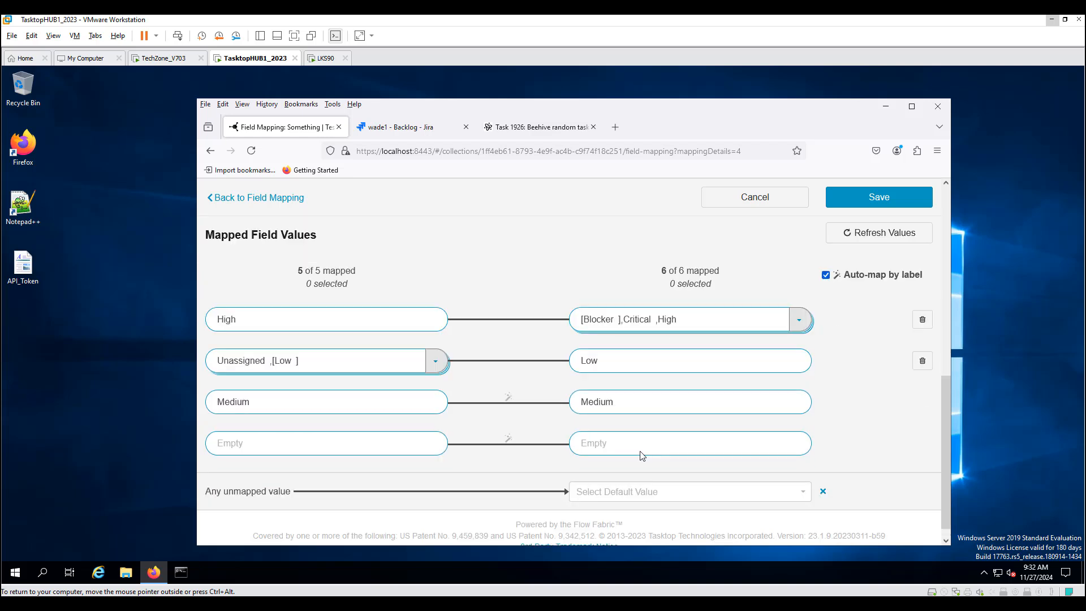
left_click(650, 480)
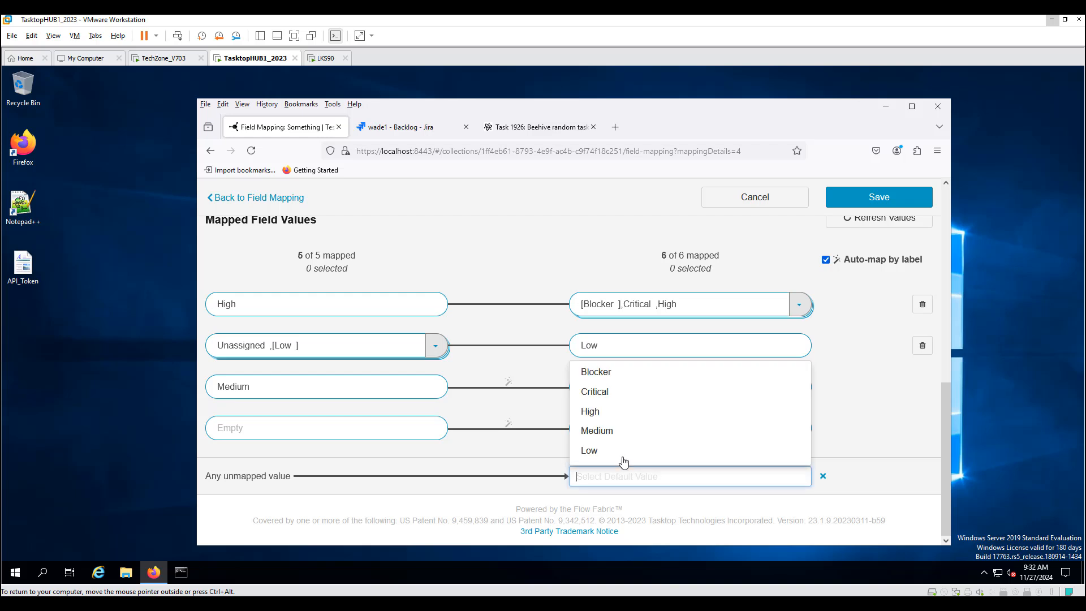
left_click(671, 441)
left_click(891, 201)
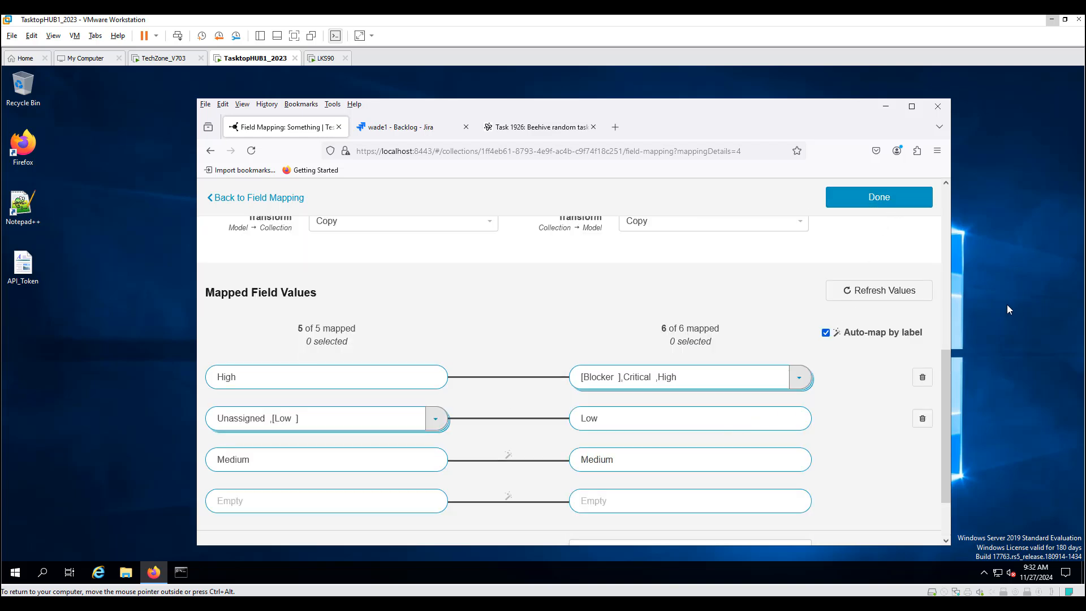
left_click(902, 197)
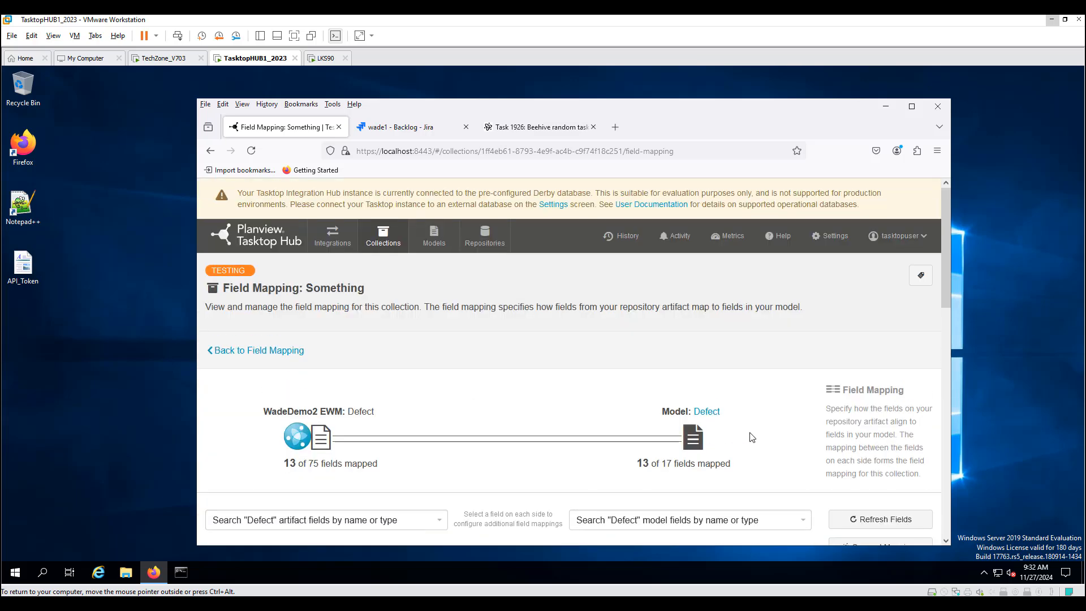
Leave the field mapping and finish the Something collection's configuration, returning to the list of collections
left_click(257, 350)
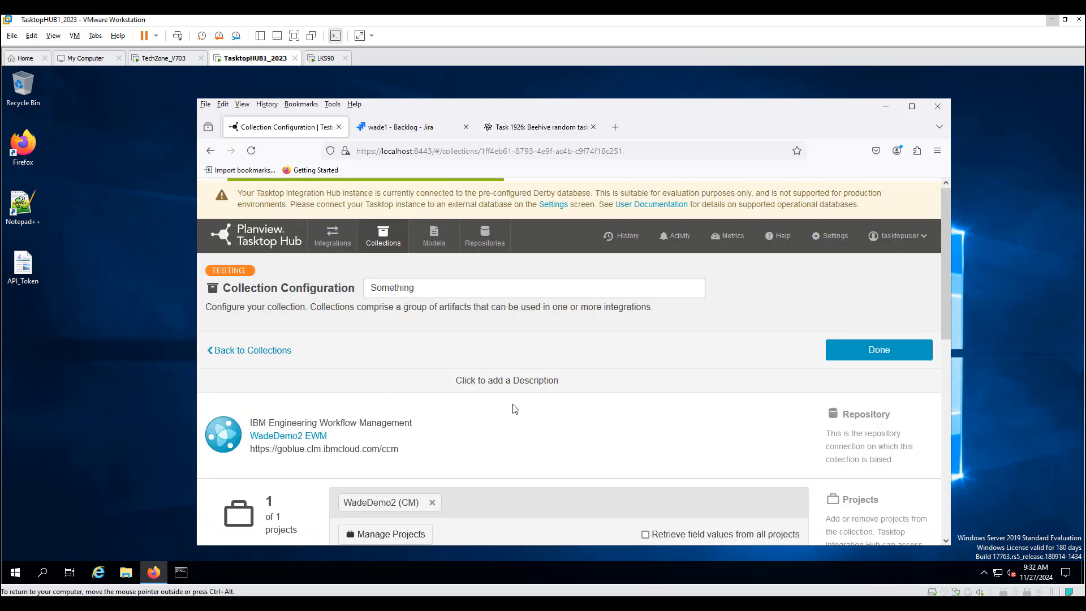
scroll(548, 428, "down", 3)
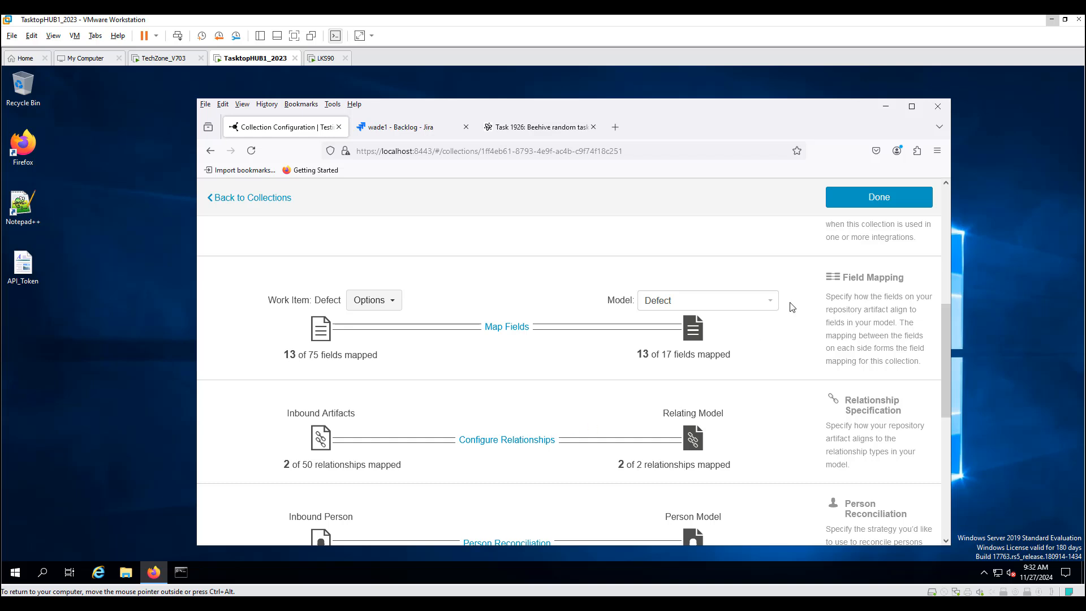
left_click(873, 196)
scroll(594, 311, "down", 2)
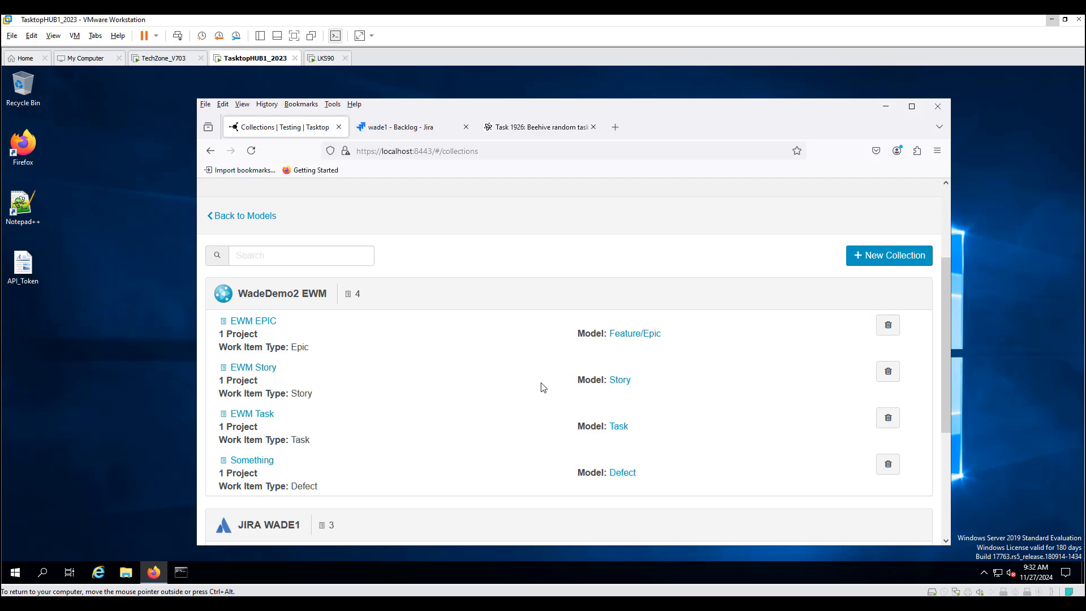
View the EWM EPIC collection's configuration and return to the list of collections
left_click(253, 322)
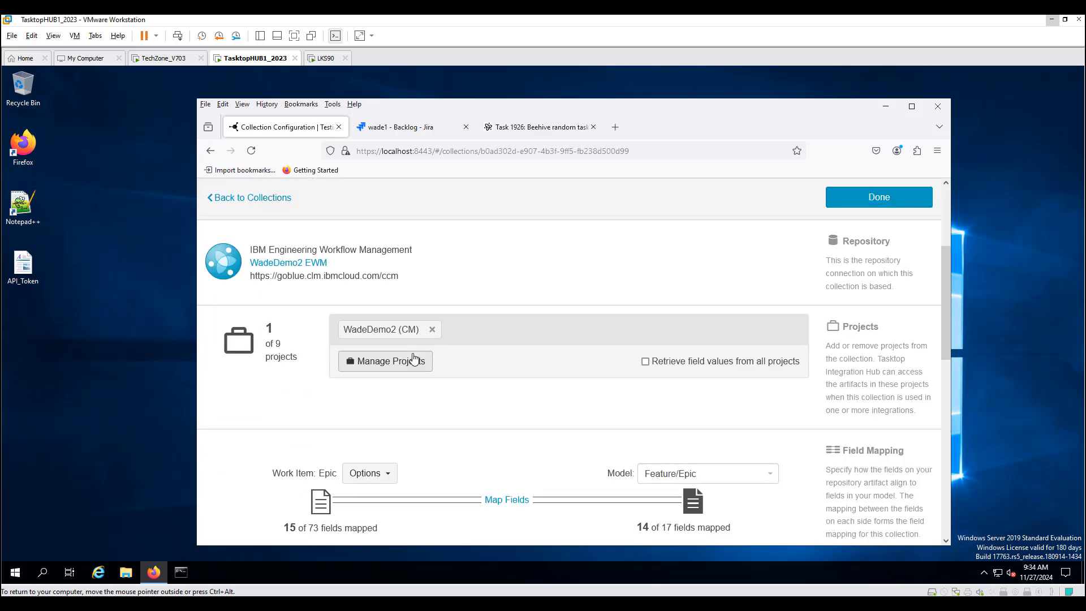
scroll(415, 359, "up", 5)
left_click(274, 351)
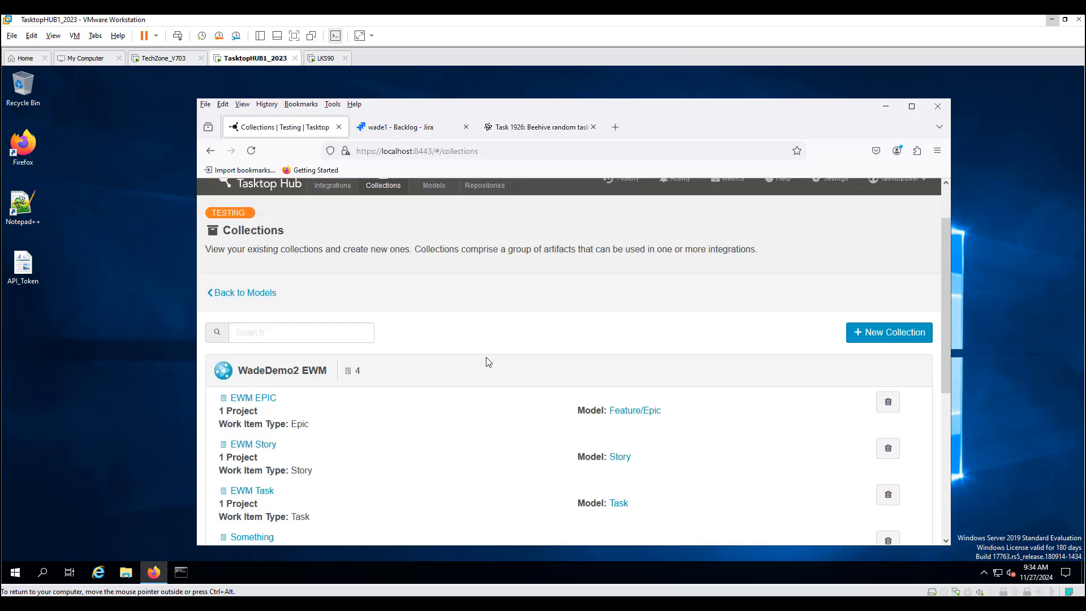
Delete the Something collection from the WadeDemo2 EWM repository and confirm the deletion
scroll(489, 362, "down", 2)
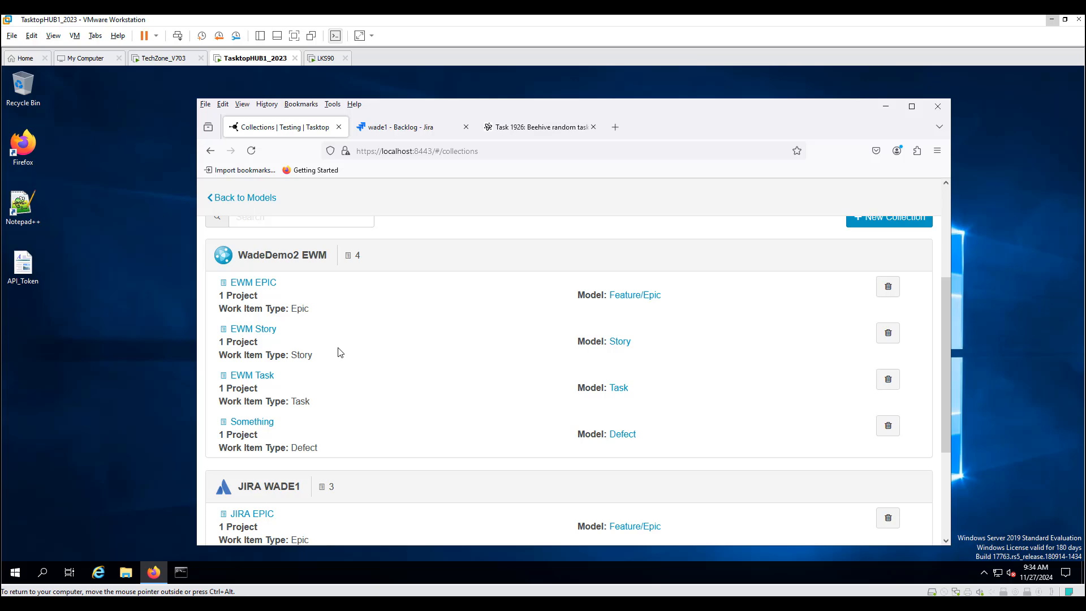
left_click(889, 429)
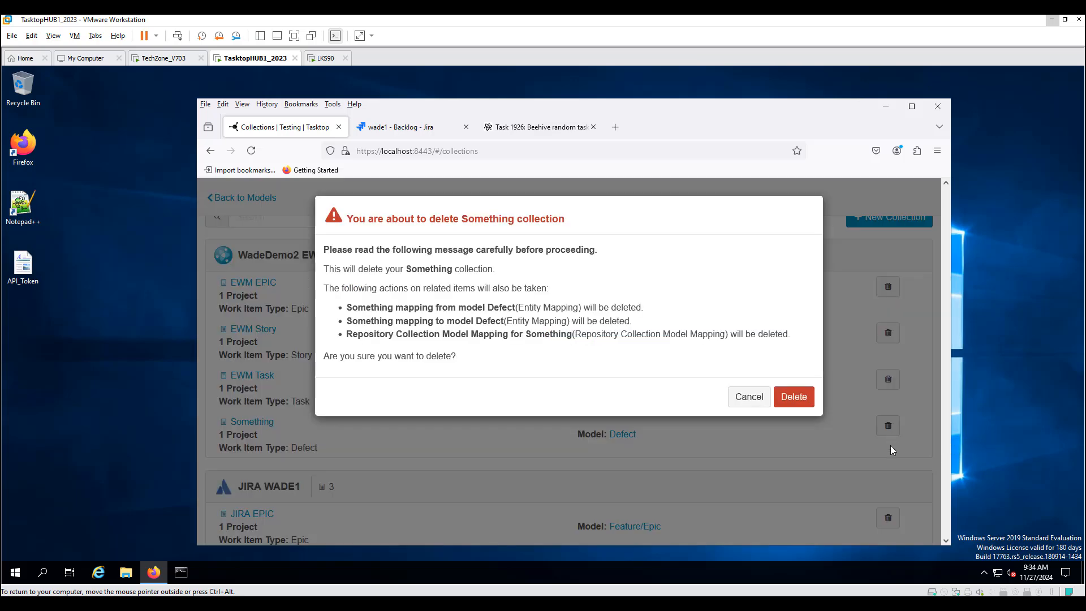
left_click(787, 396)
scroll(427, 341, "up", 3)
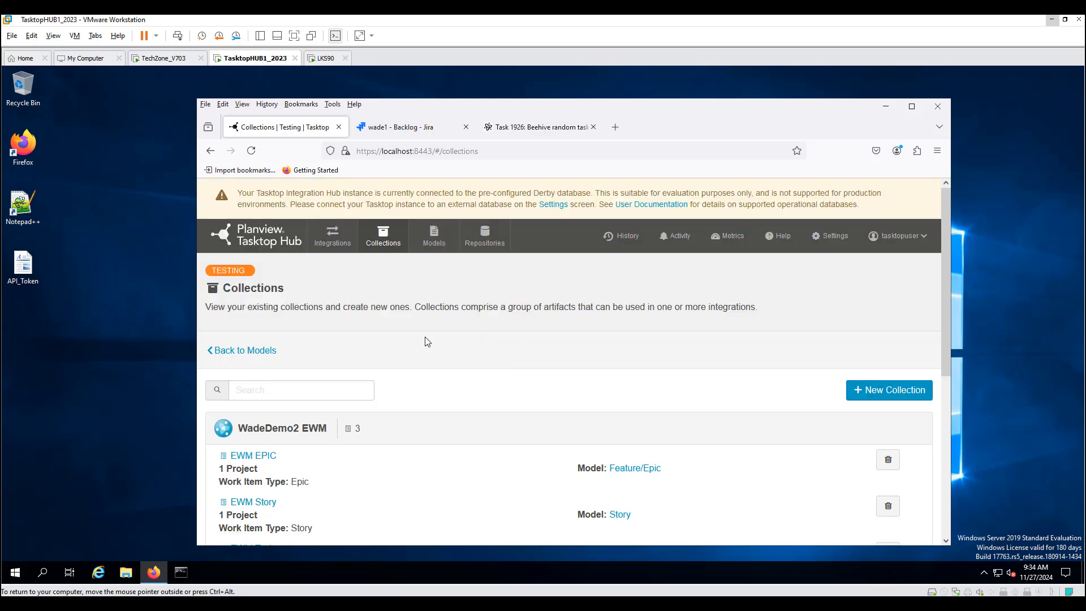
Open the Integration Landscape and filter the diagram by all models to show the Feature/Epic, Story and Task flows
left_click(333, 237)
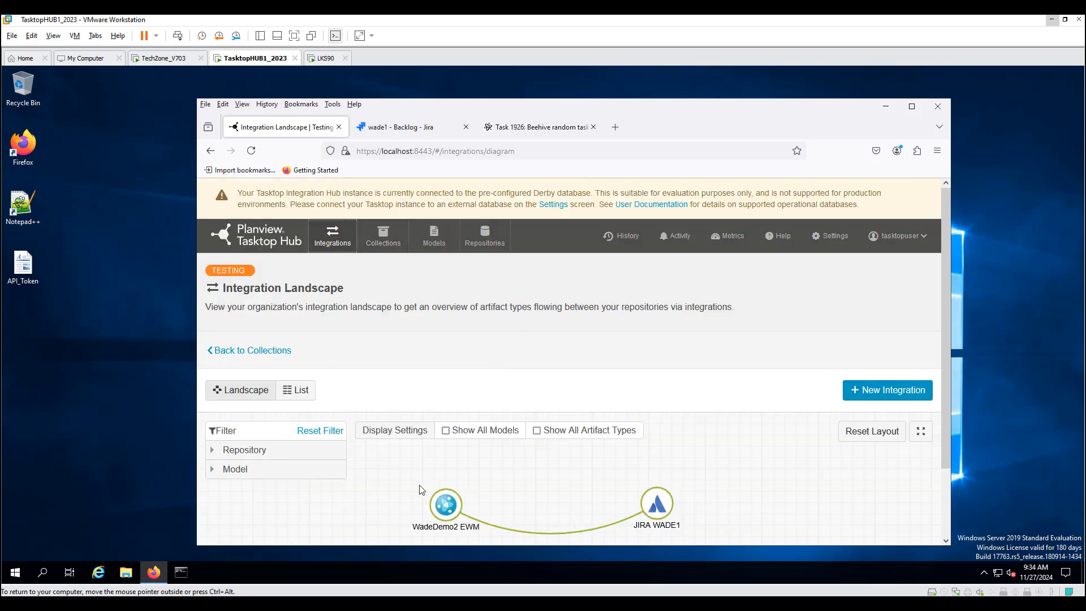
left_click_drag(951, 341, 955, 407)
left_click(214, 389)
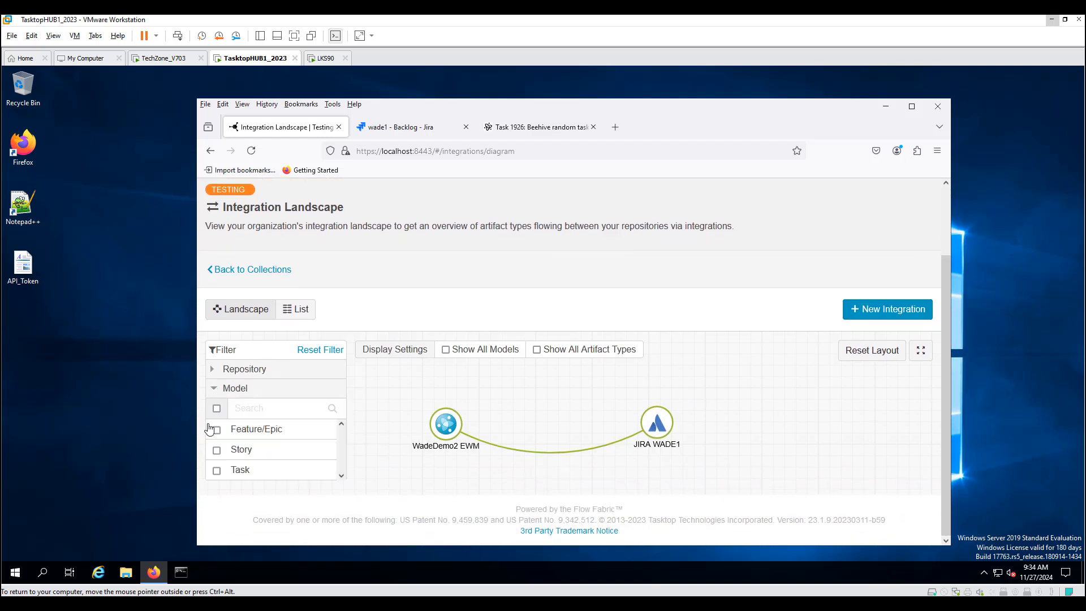
left_click(216, 409)
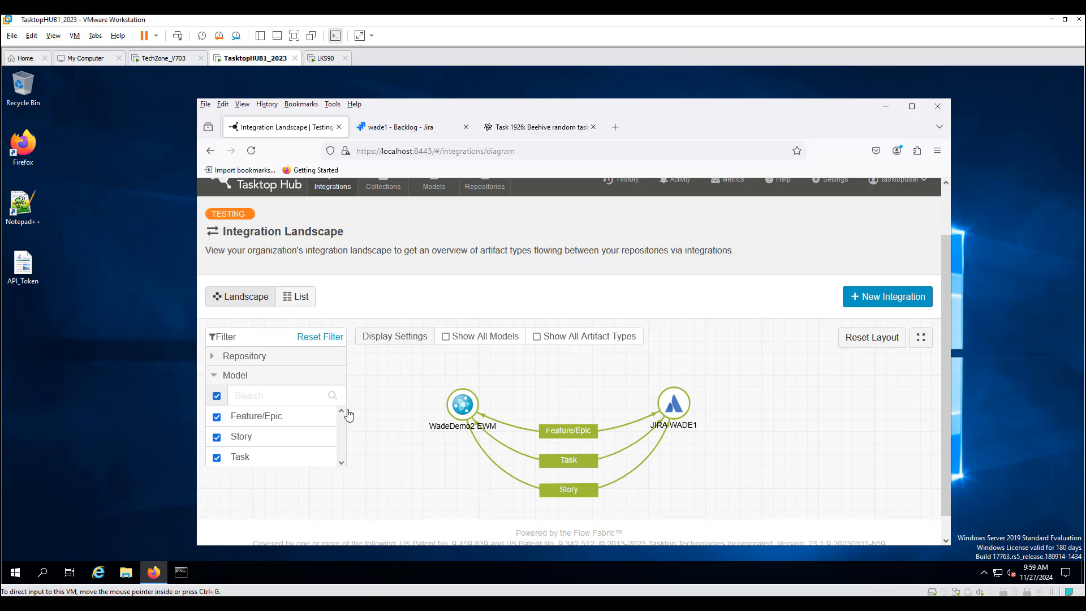
Start a new integration from the Work Item Synchronization template and name it "something"
left_click(883, 301)
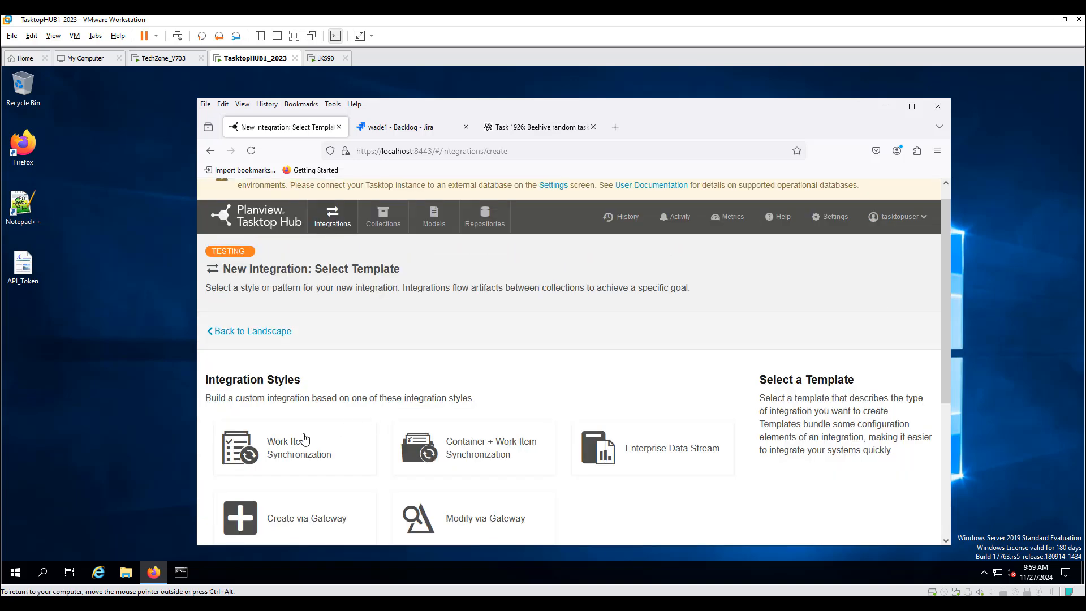
left_click(279, 452)
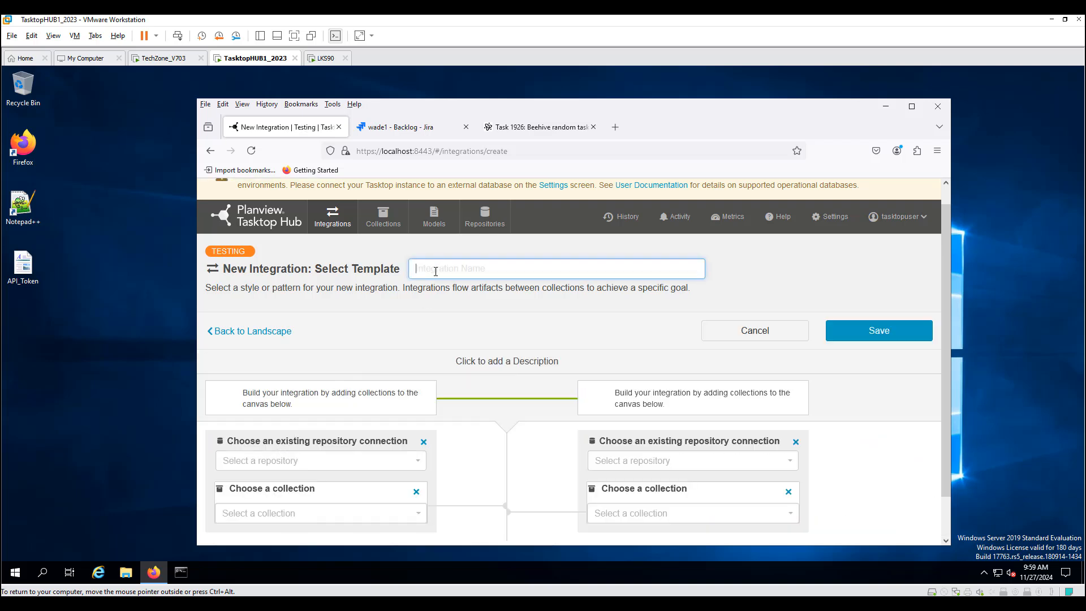
type("someth")
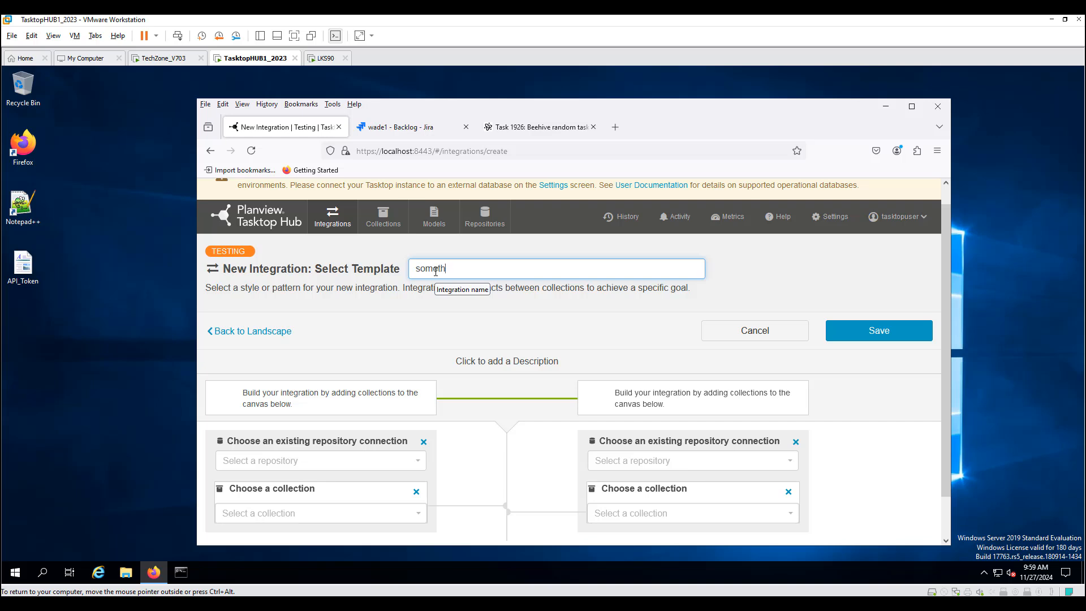
type("ing")
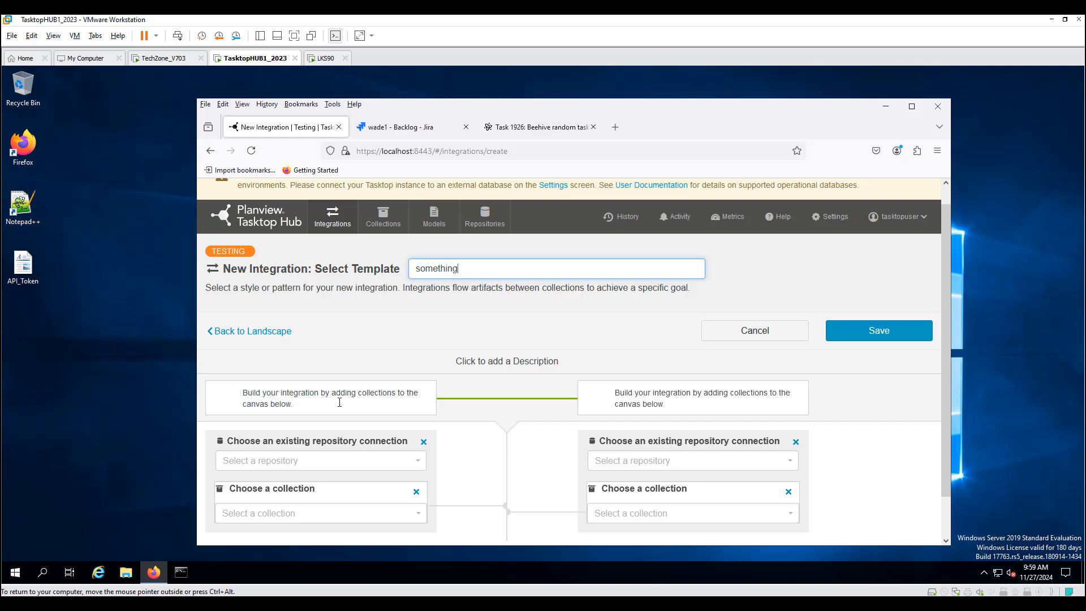
Choose JIRA WADE1 and WadeDemo2 EWM as the two repository connections of the new integration
left_click(321, 459)
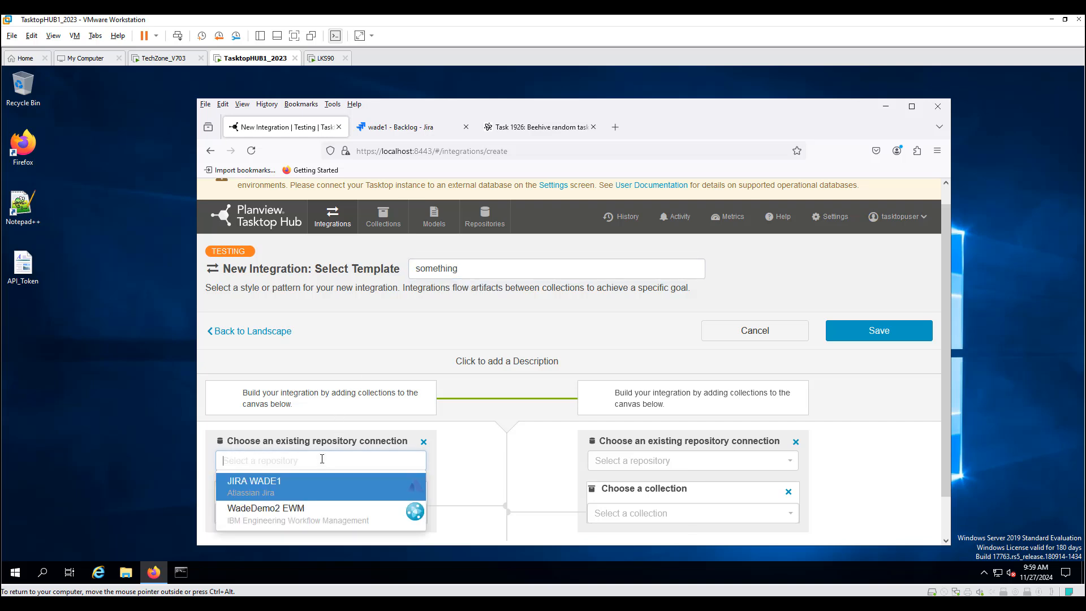
left_click(305, 489)
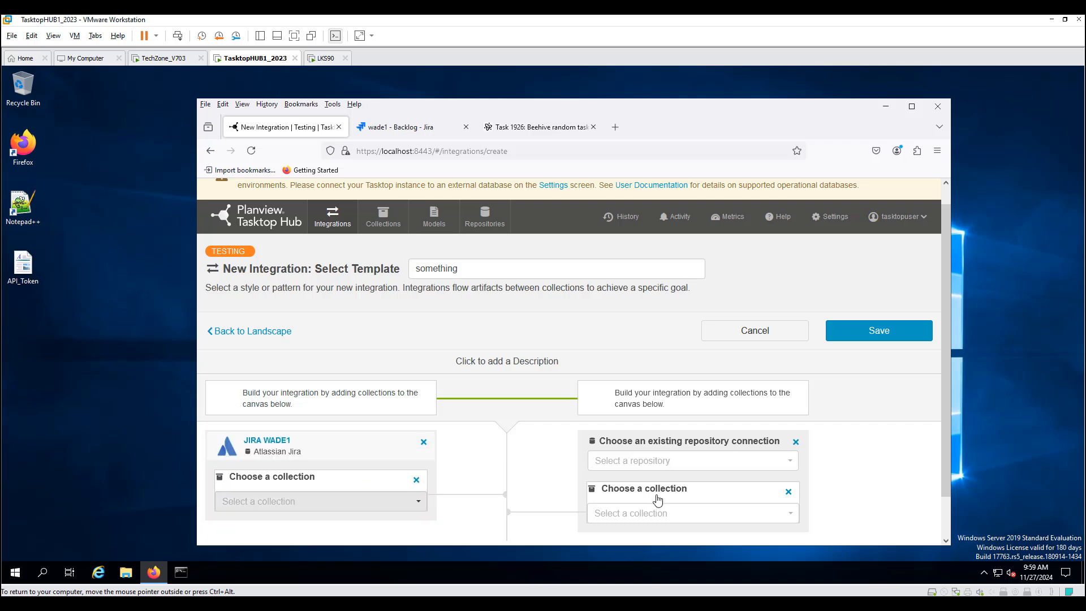
left_click(691, 464)
left_click(661, 516)
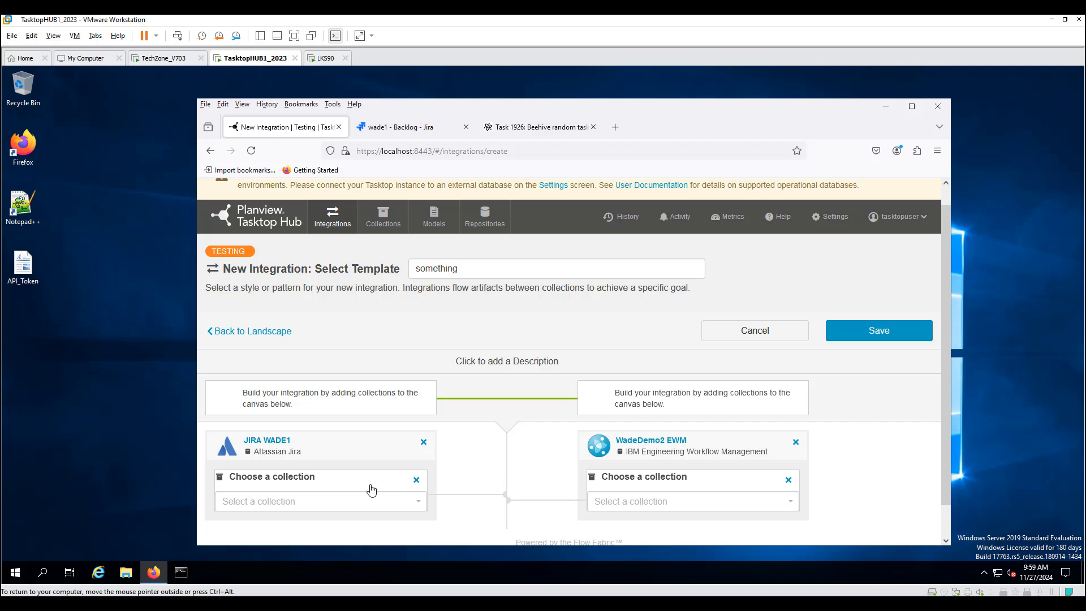
Look through the available JIRA and EWM collections without choosing any, and cancel the new integration
left_click(310, 503)
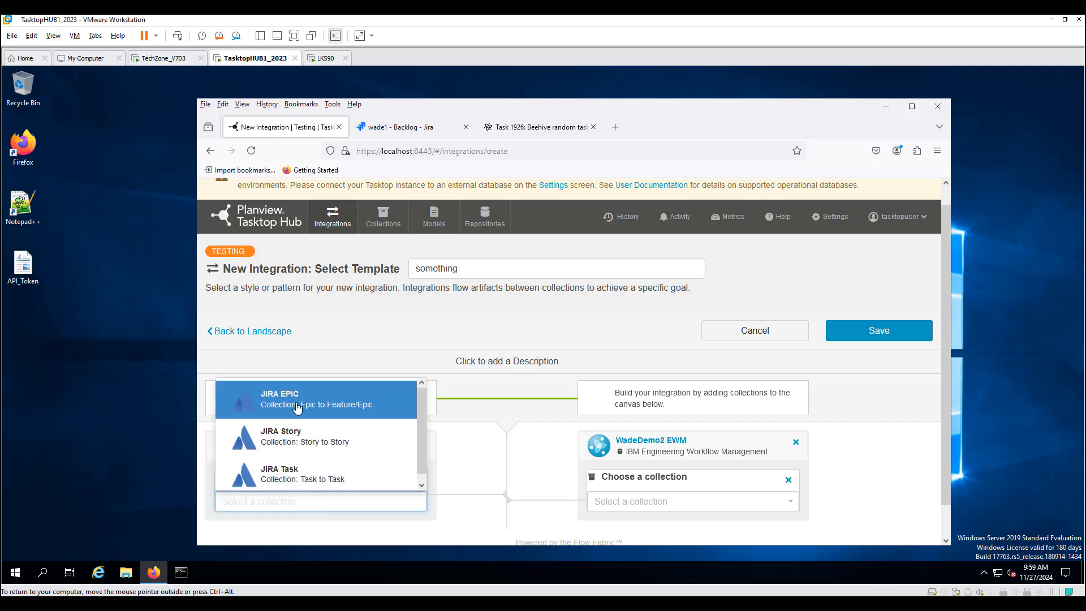
left_click(636, 505)
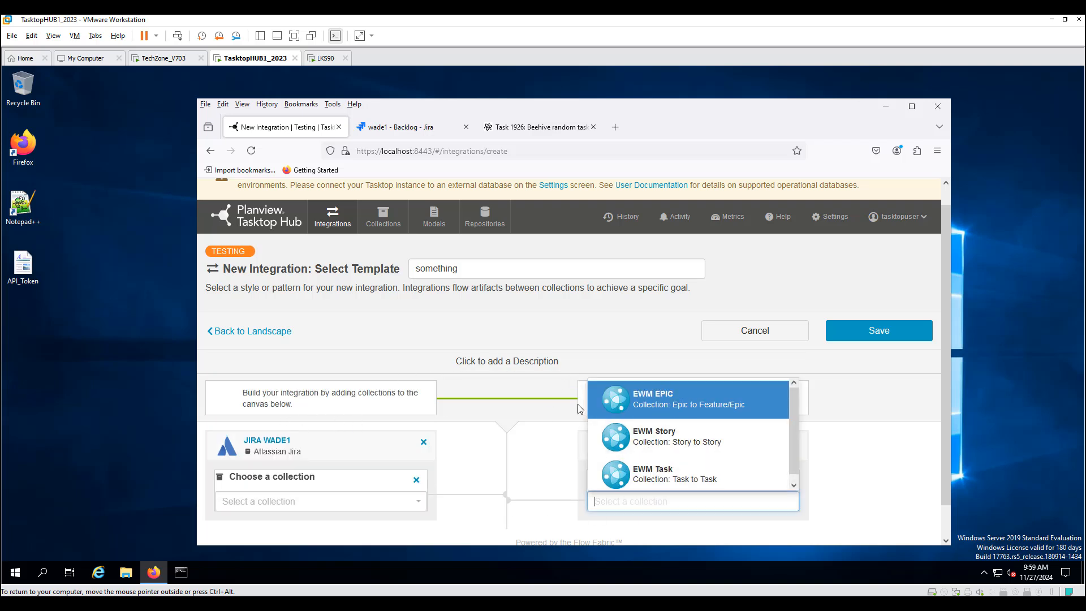
left_click(887, 473)
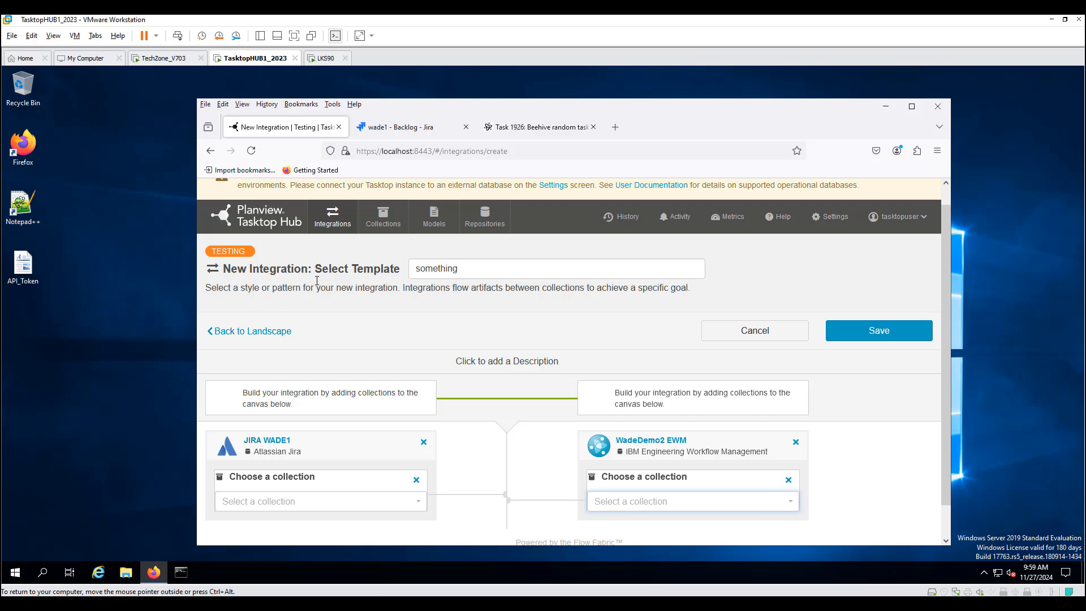
left_click(755, 333)
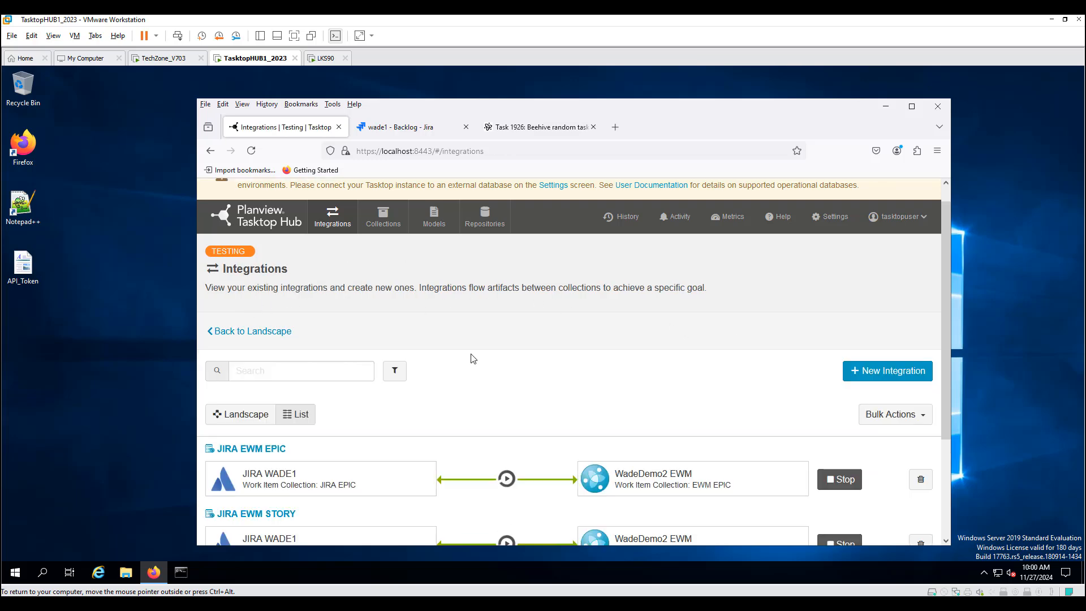
Review the JIRA EWM EPIC, STORY and TASK integrations in the integrations list
scroll(663, 297, "down", 2)
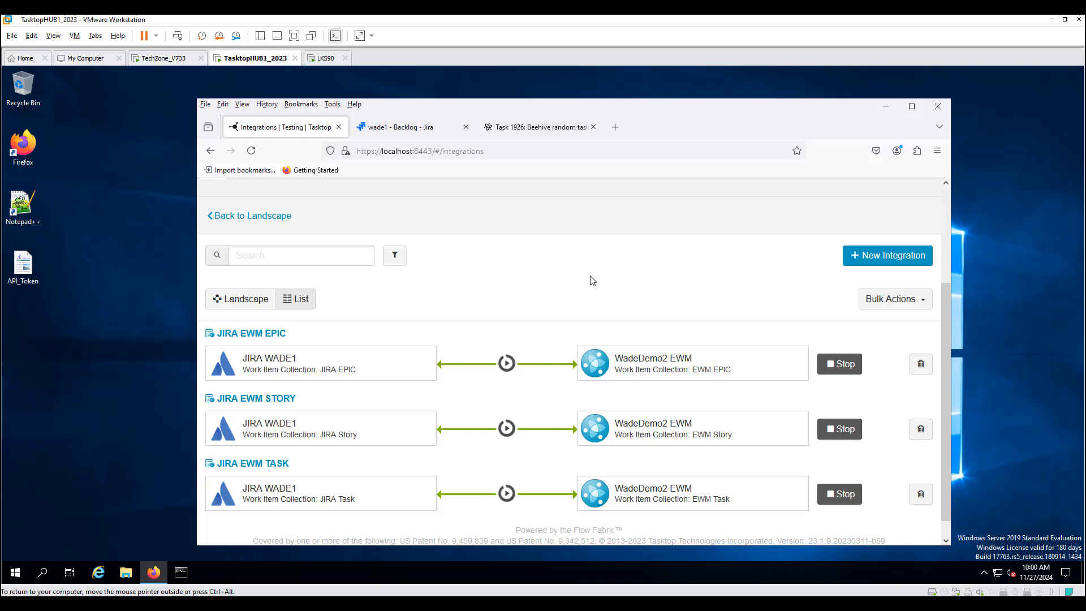
scroll(616, 293, "up", 2)
scroll(616, 293, "up", 1)
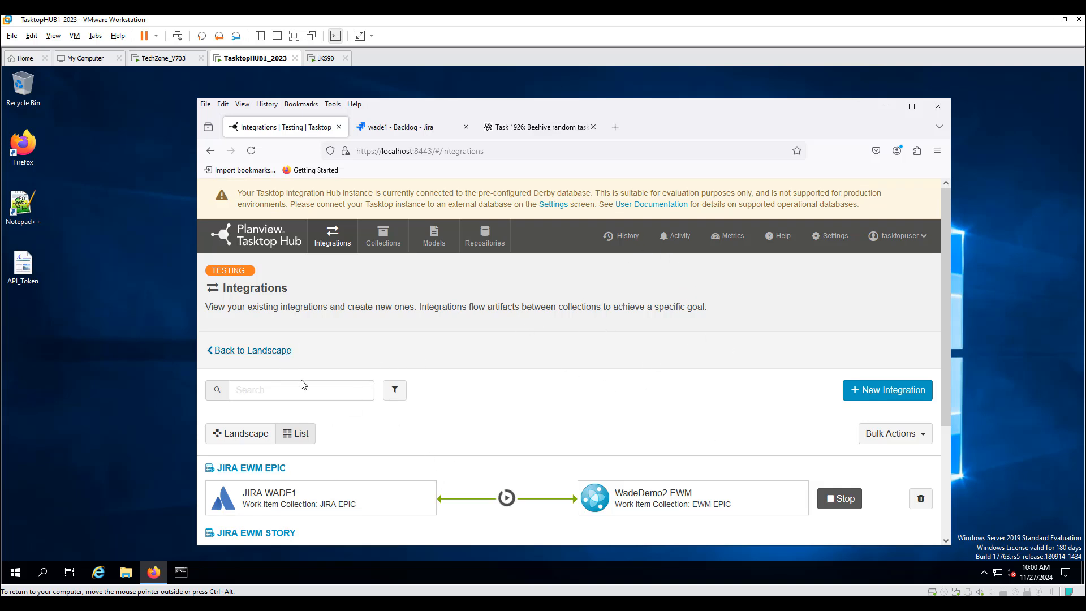
Open the Activity page and check the failed artifact activities
left_click(677, 244)
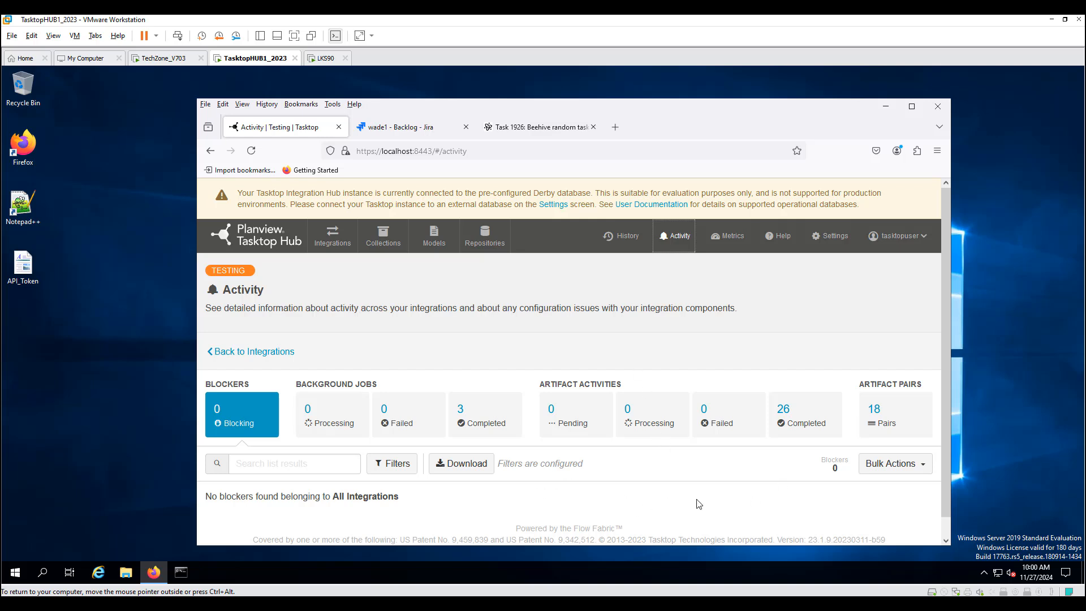
scroll(699, 503, "down", 1)
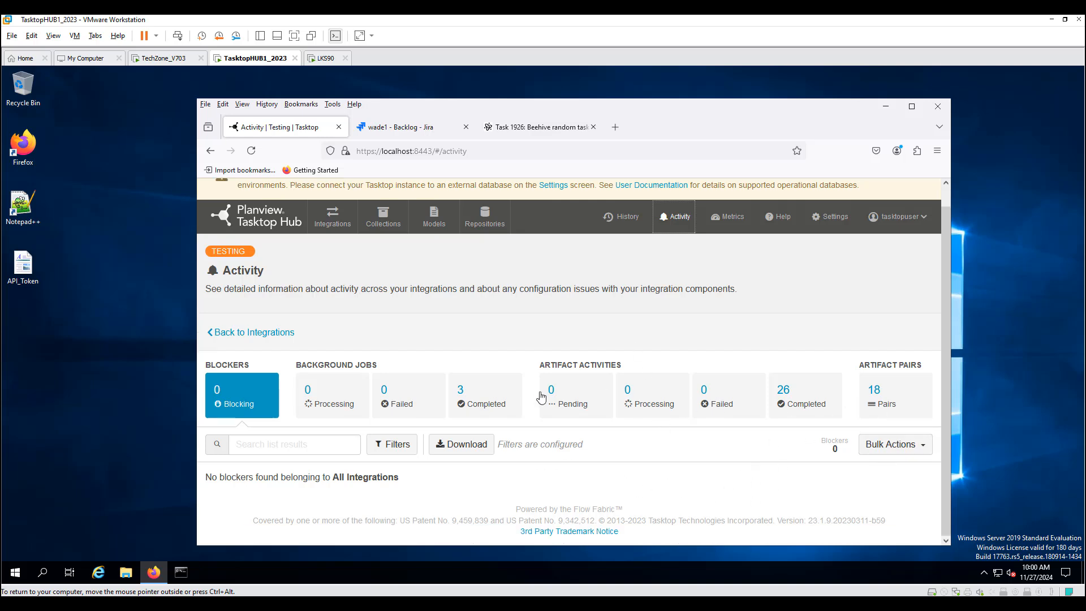
left_click(730, 387)
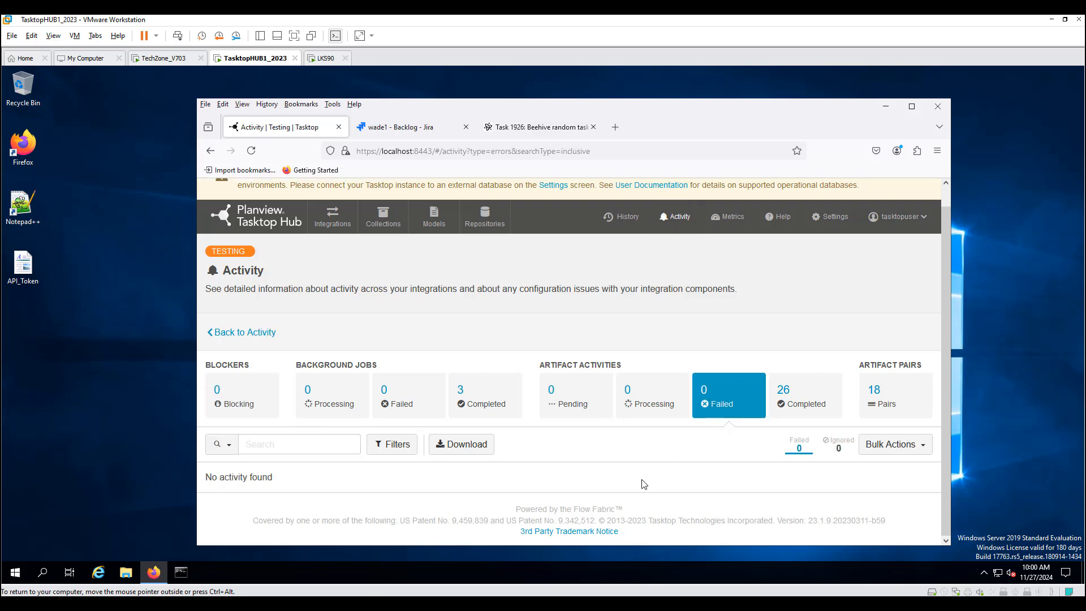
Look through the completed artifact activities and their related integrations, source artifacts and target artifacts
left_click(806, 395)
scroll(638, 492, "down", 2)
scroll(627, 491, "down", 3)
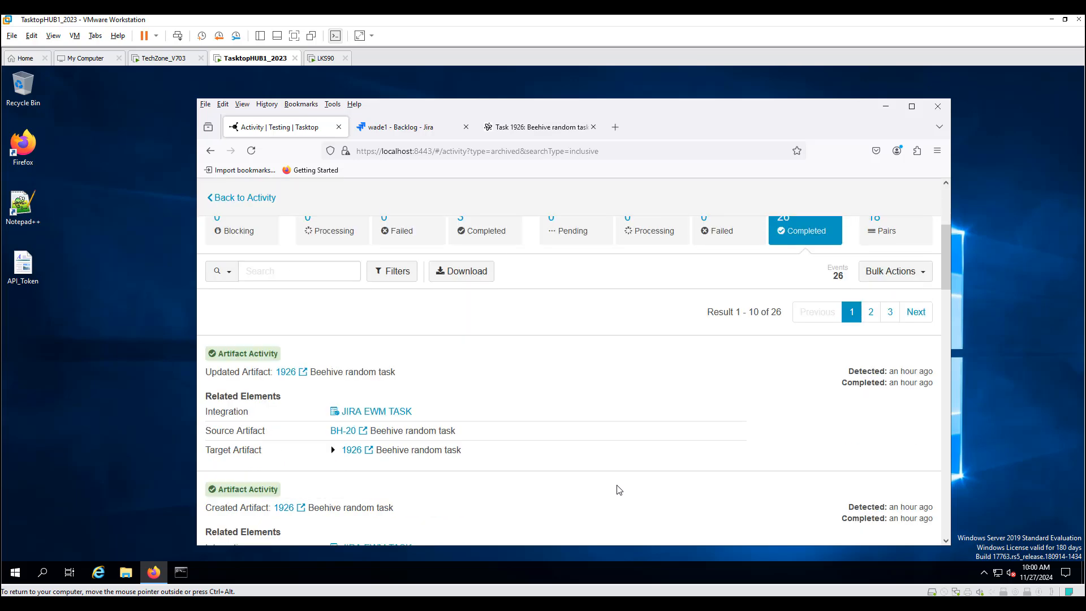
scroll(579, 425, "down", 3)
scroll(575, 436, "down", 3)
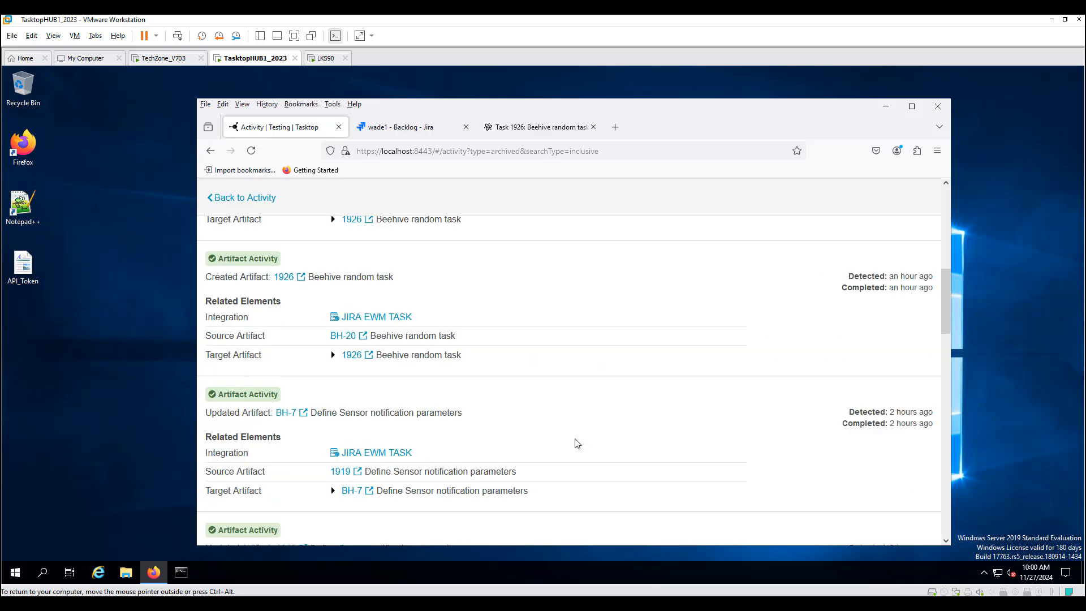
scroll(574, 444, "up", 10)
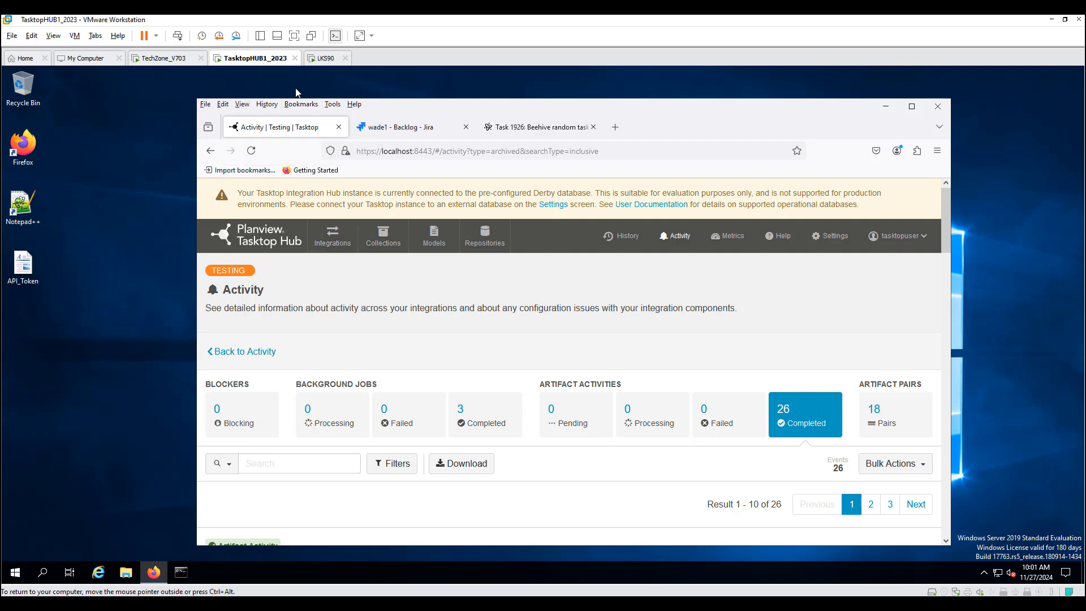
Switch to the Jira backlog and create a task named "New Task related to this project" in BH Sprint 1
left_click(404, 128)
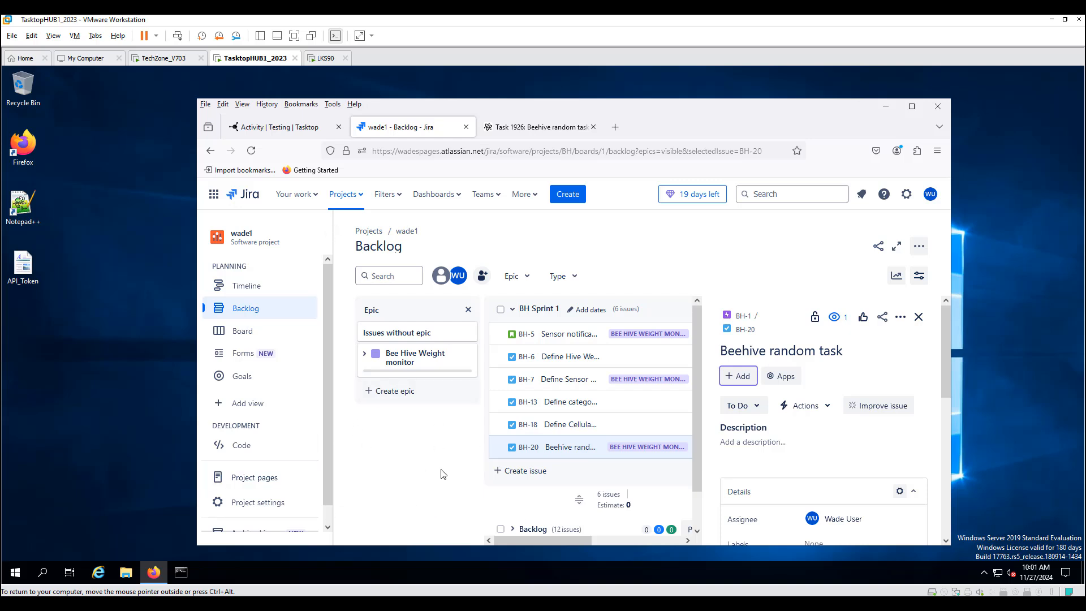
left_click(518, 479)
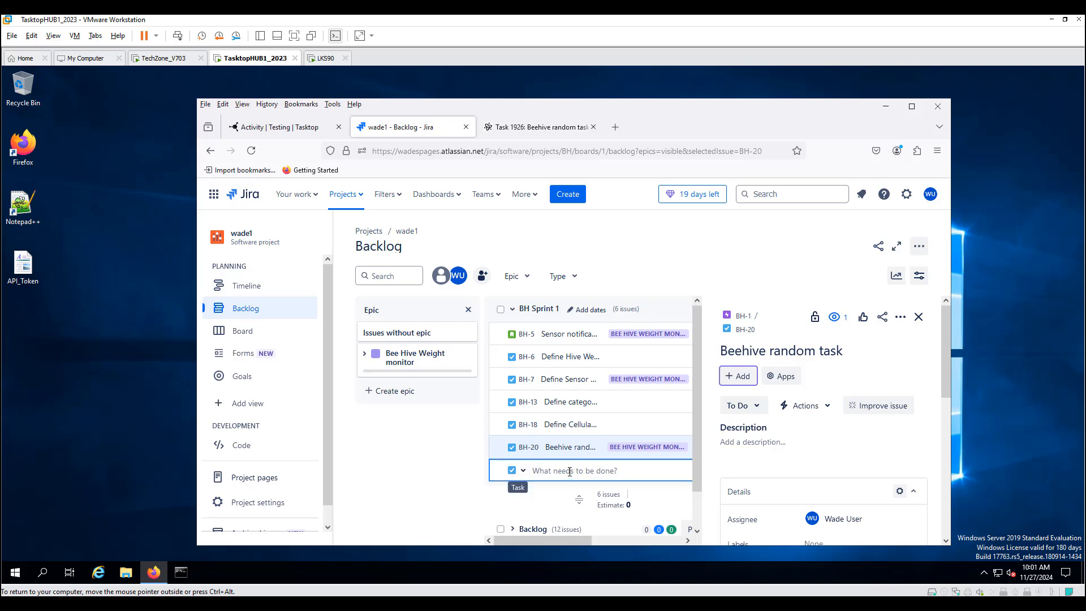
type("New Task related to thi")
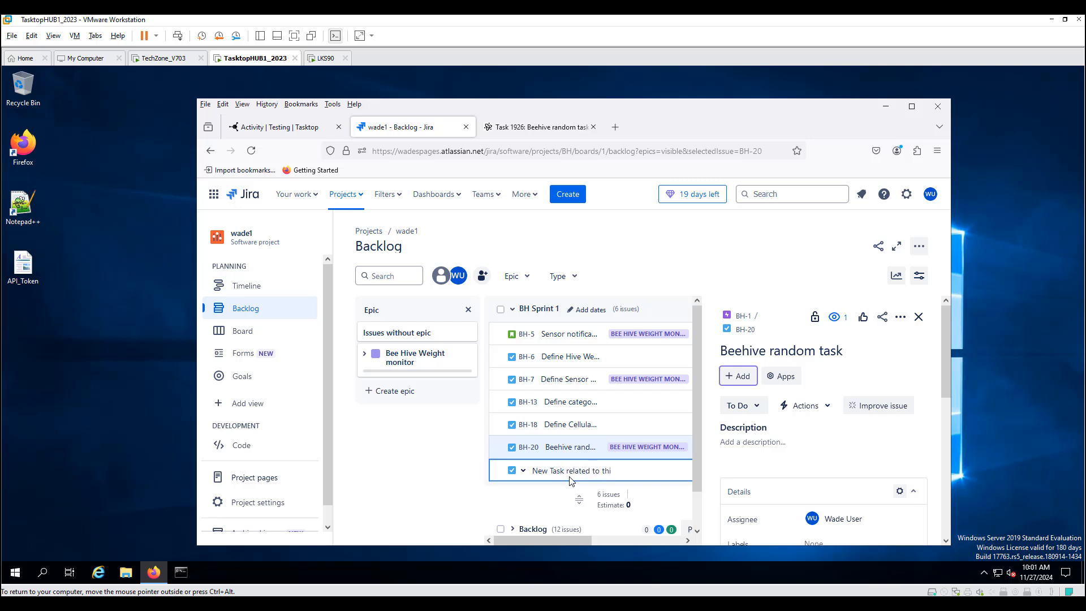
type("s project")
key("Return")
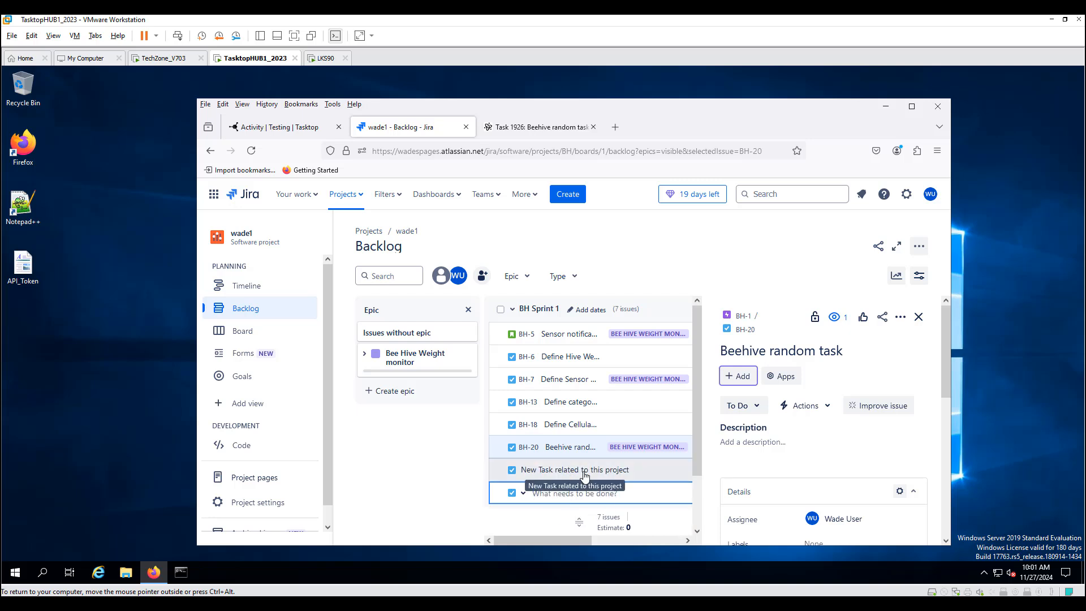
key("Escape")
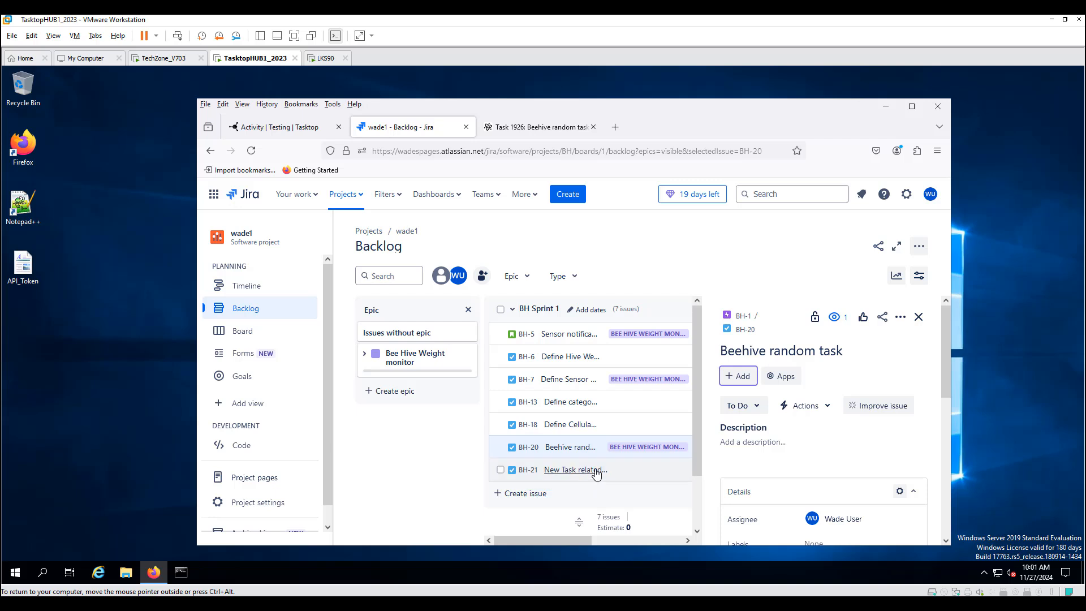
Open the details of the new Jira task and set its parent to the epic BH-1 Bee Hive Weight monitor
left_click(566, 472)
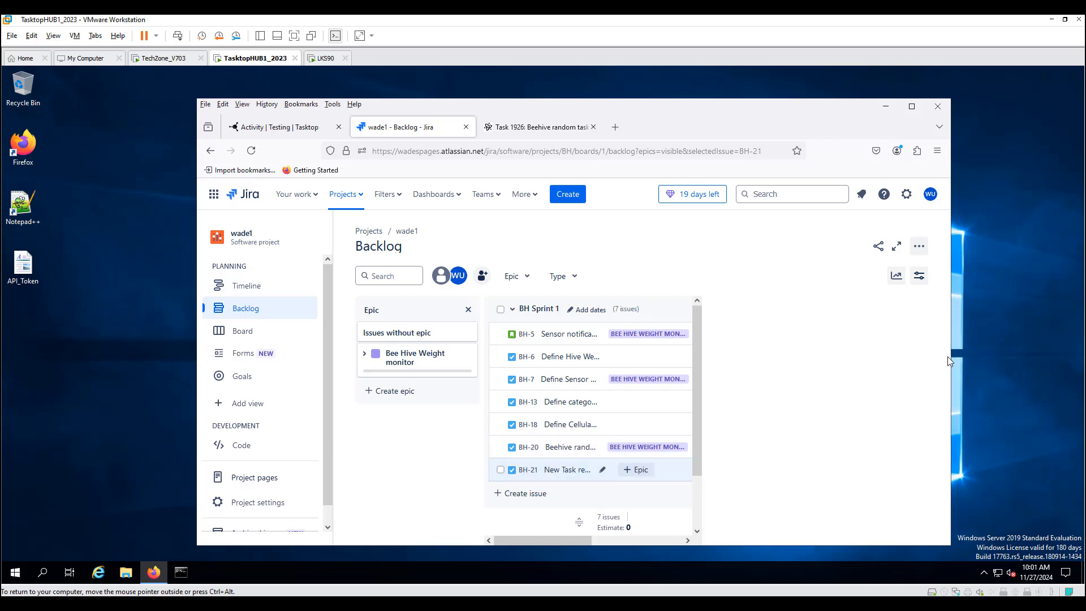
left_click_drag(945, 340, 941, 400)
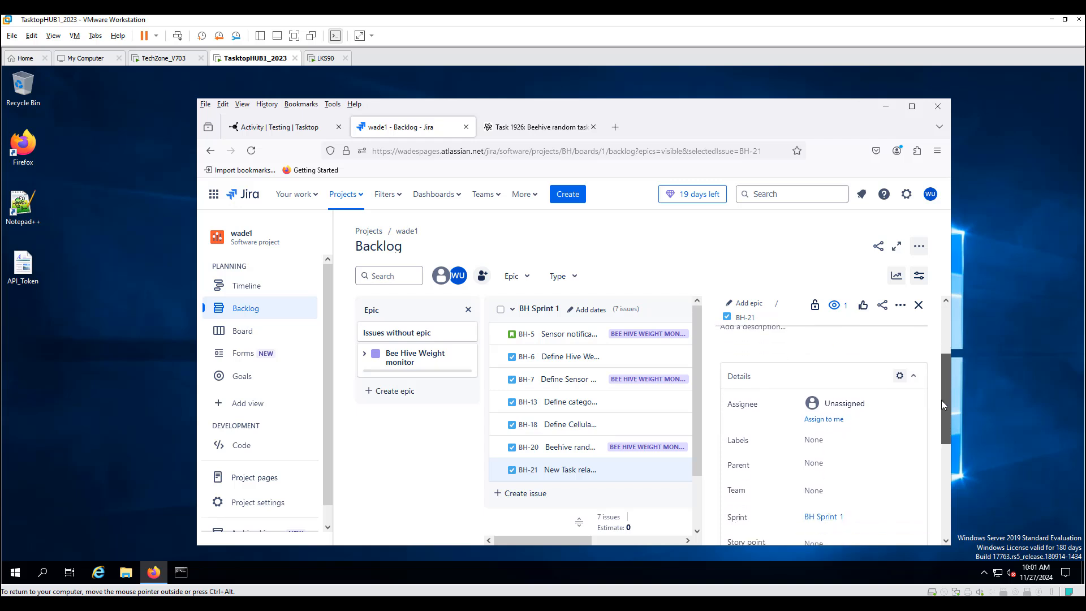
scroll(941, 400, "down", 2)
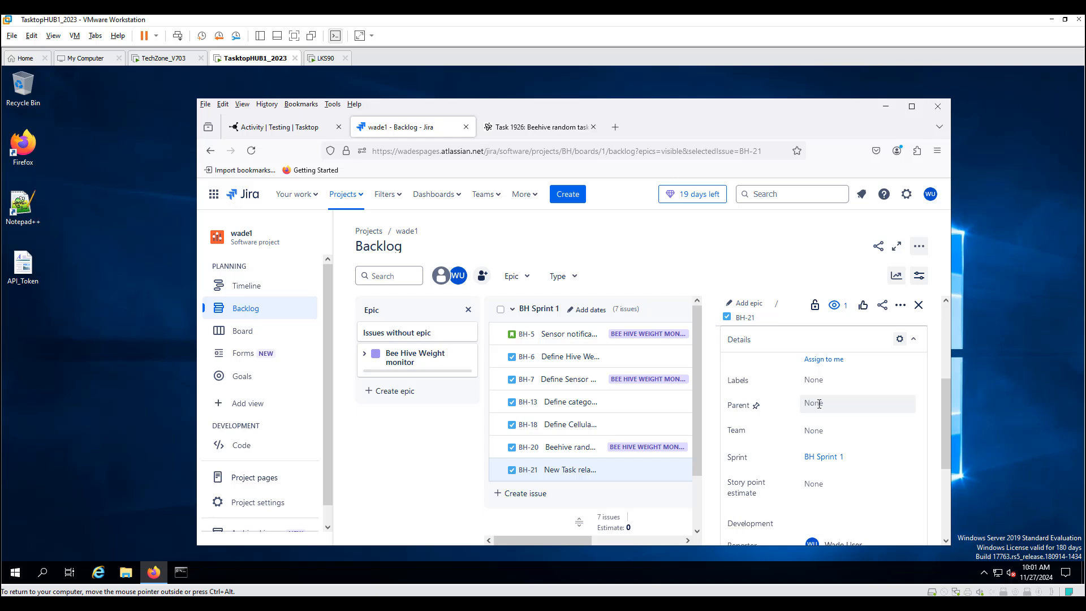
left_click(819, 404)
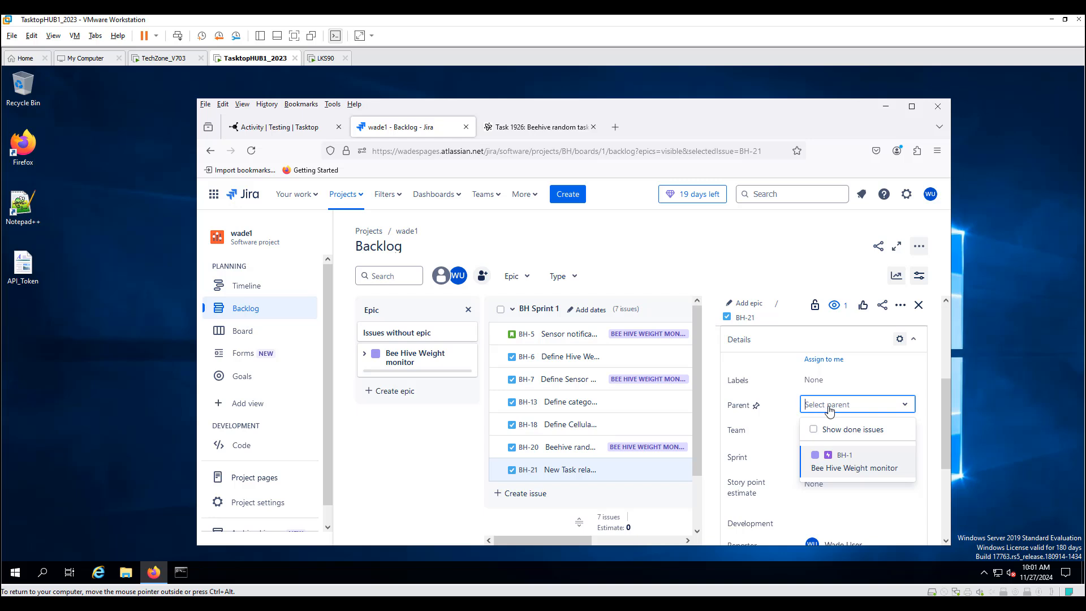
left_click(862, 466)
scroll(835, 413, "down", 1)
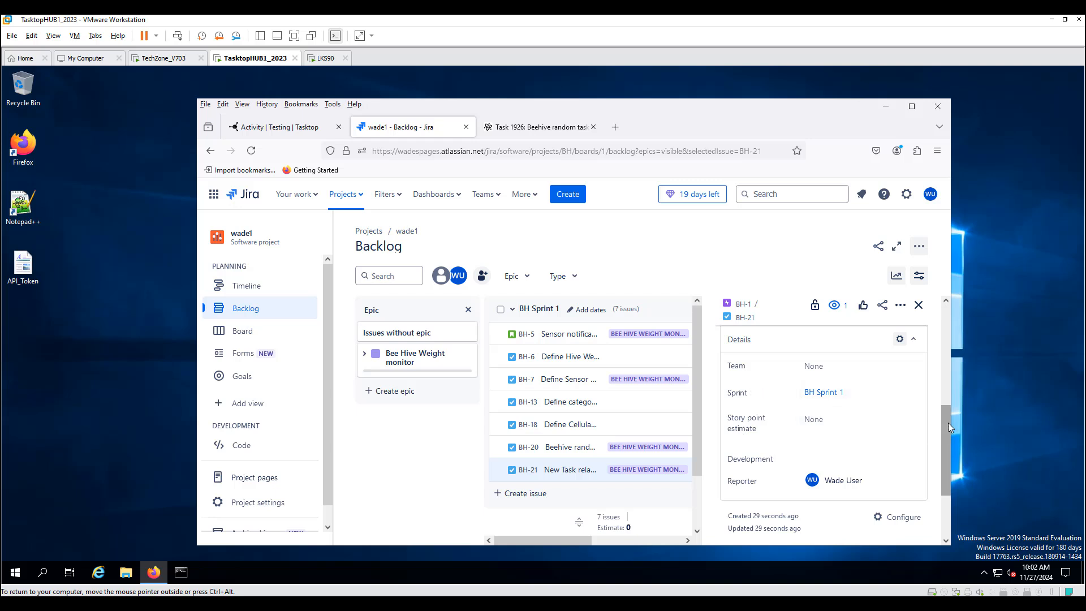
left_click_drag(947, 427, 948, 313)
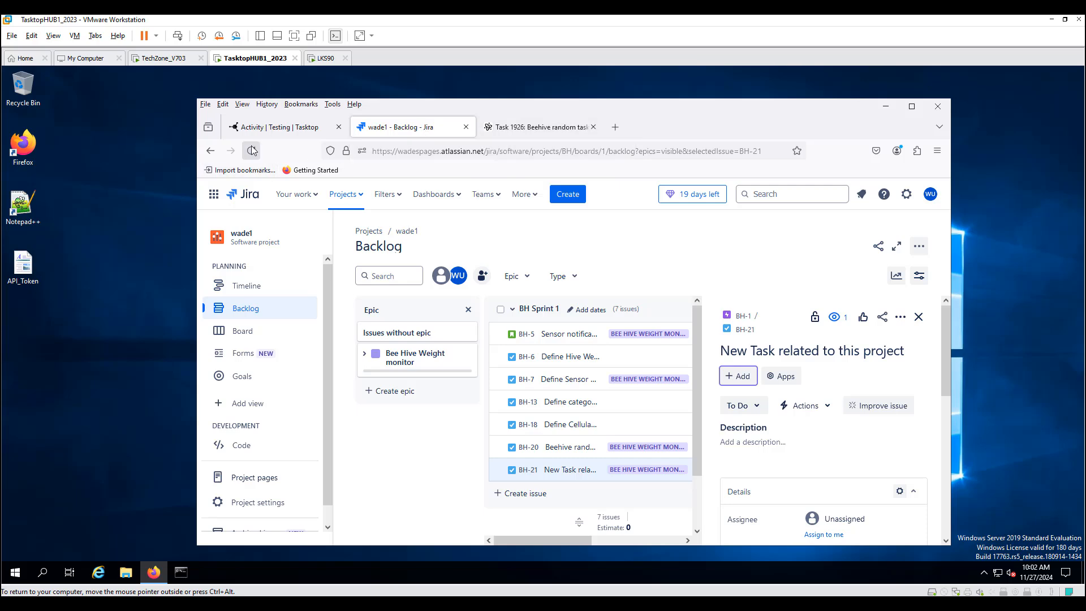
Switch back to Tasktop Hub and refresh the list of completed artifact activities
left_click(249, 128)
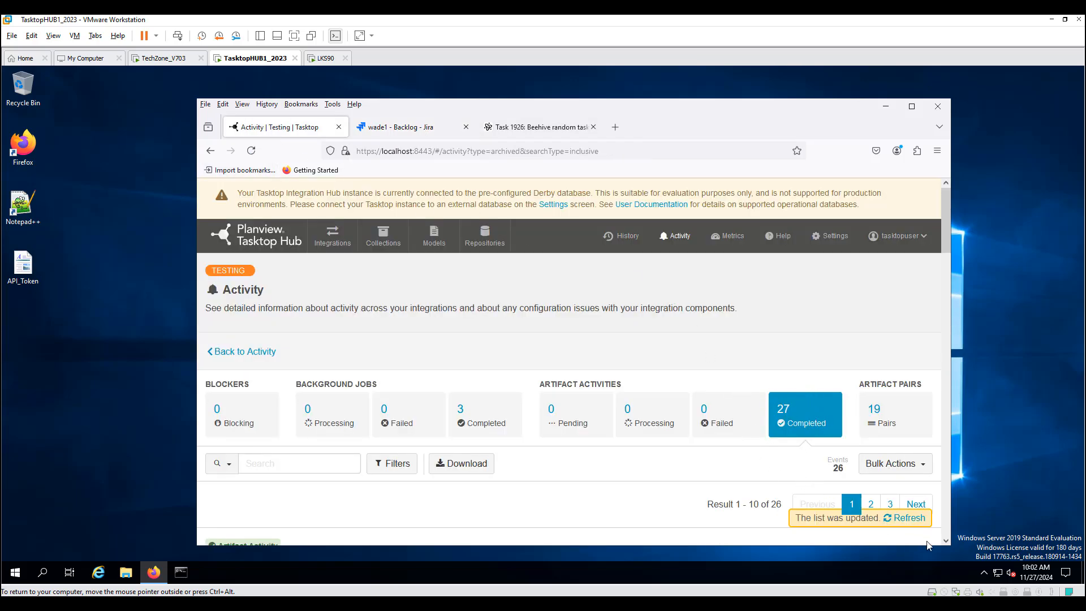
left_click(915, 524)
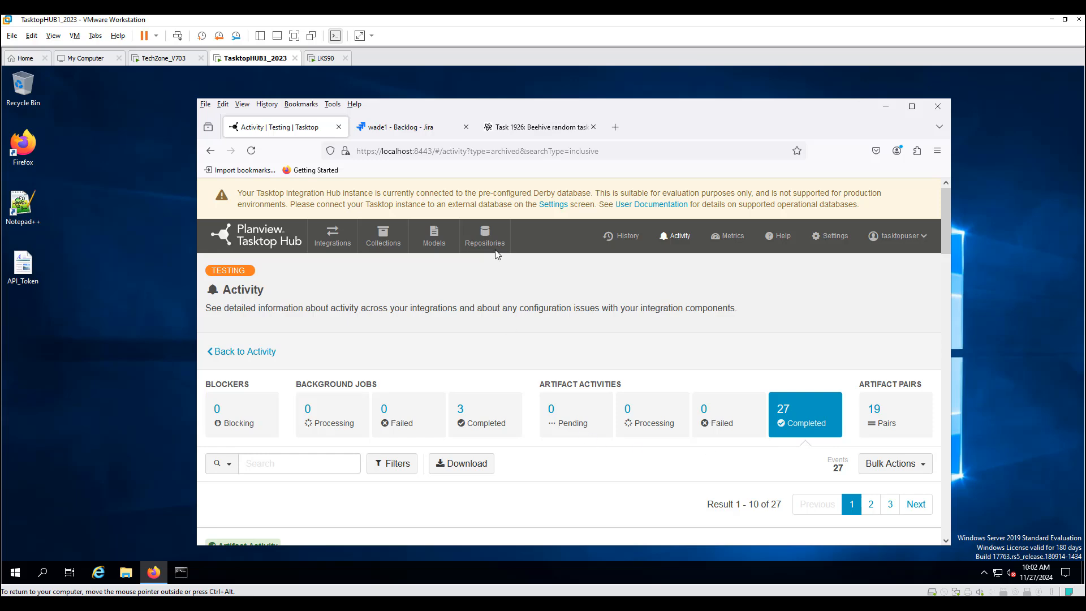
Switch to EWM, open the BeeHive board in Quick Planner and bring the Sprint 1 (1.0) lane into view
left_click(515, 127)
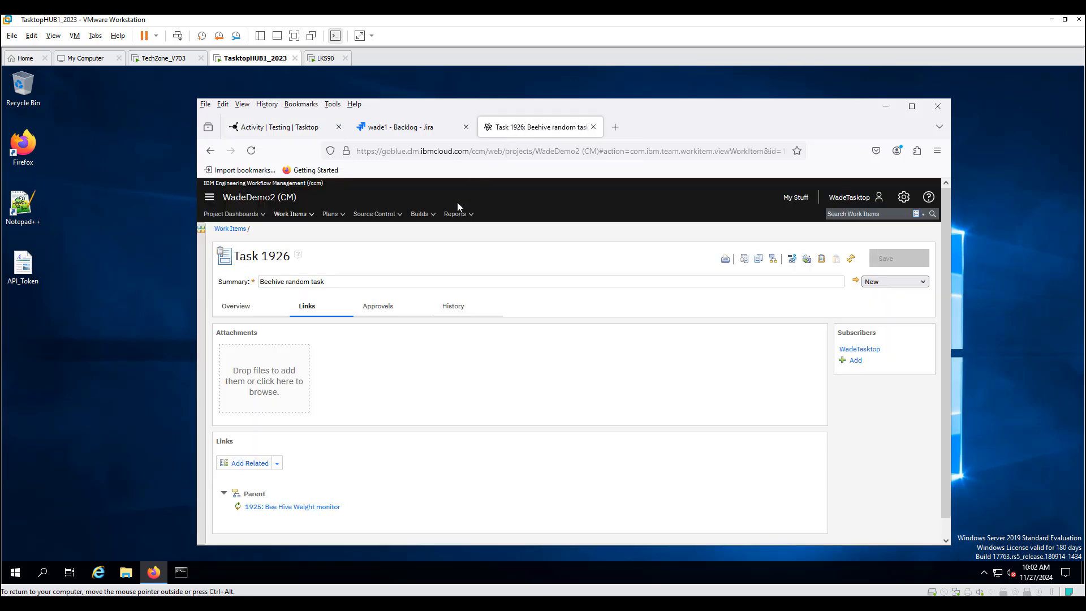
left_click(272, 215)
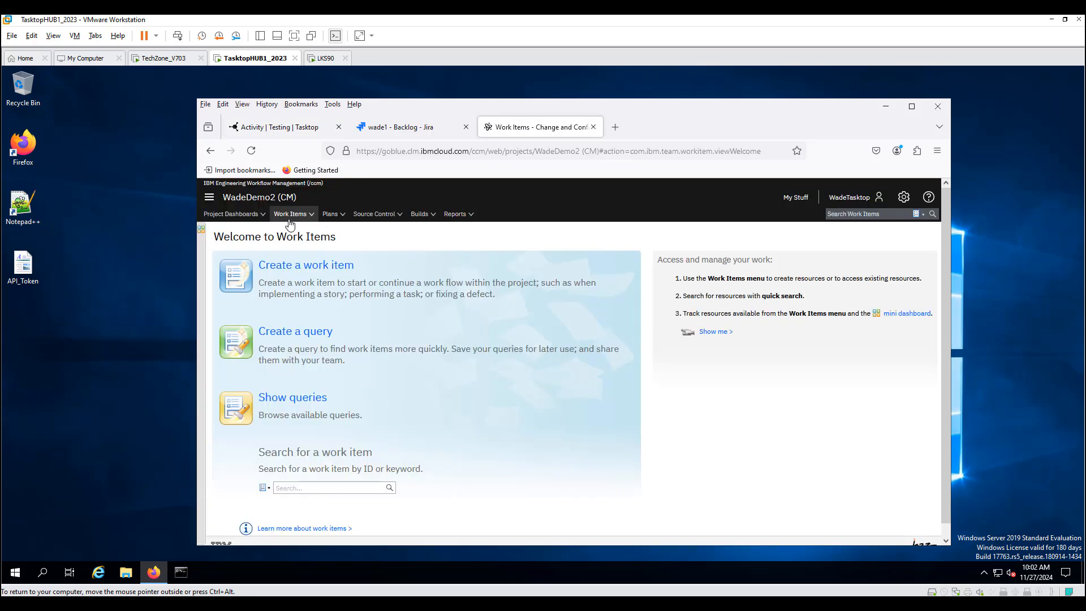
left_click(308, 218)
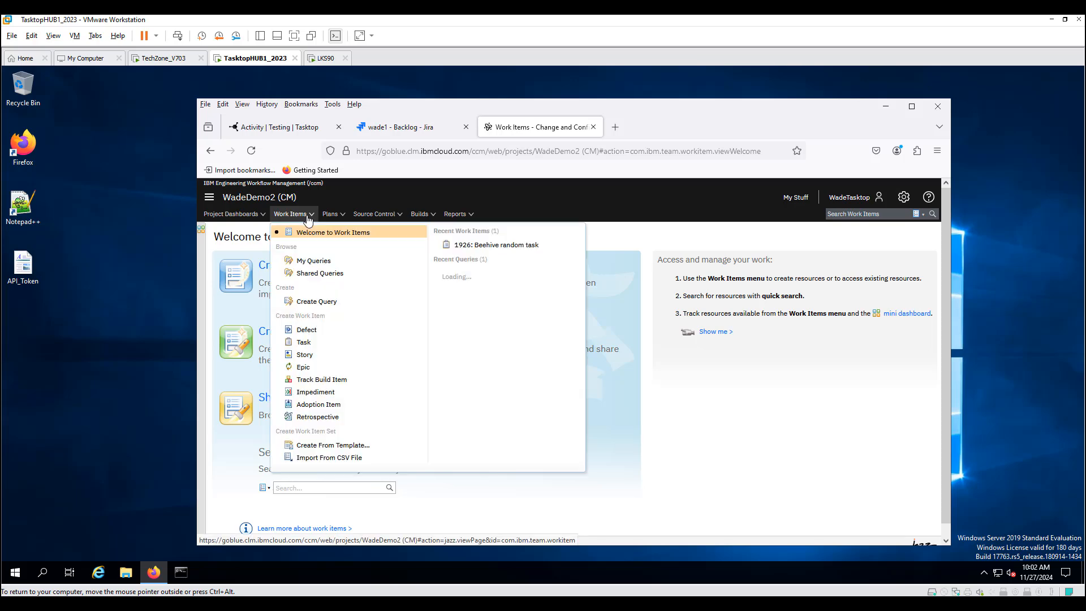
left_click(333, 213)
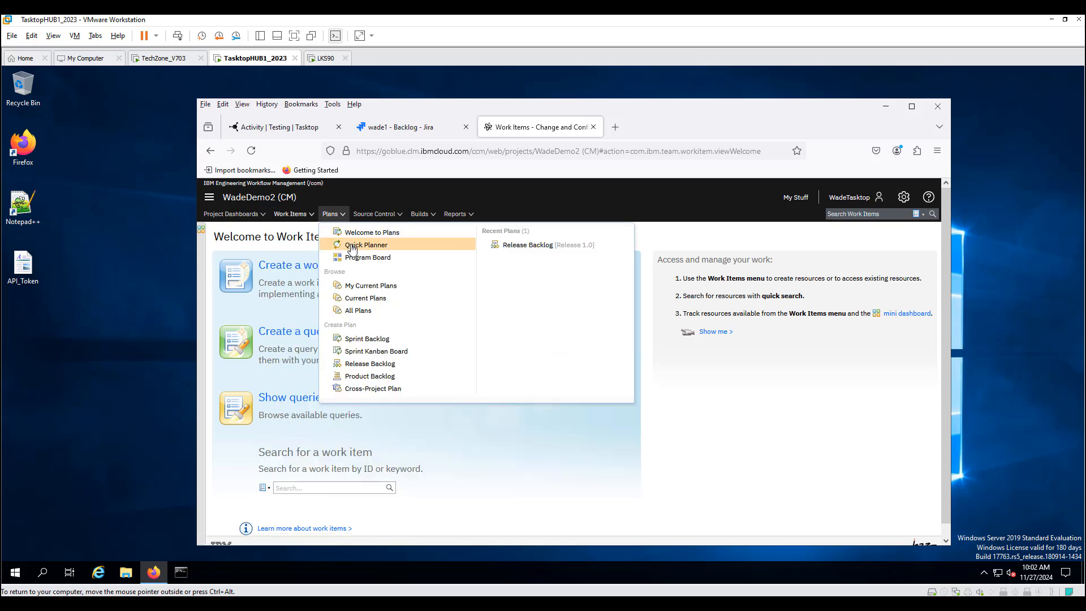
left_click(344, 244)
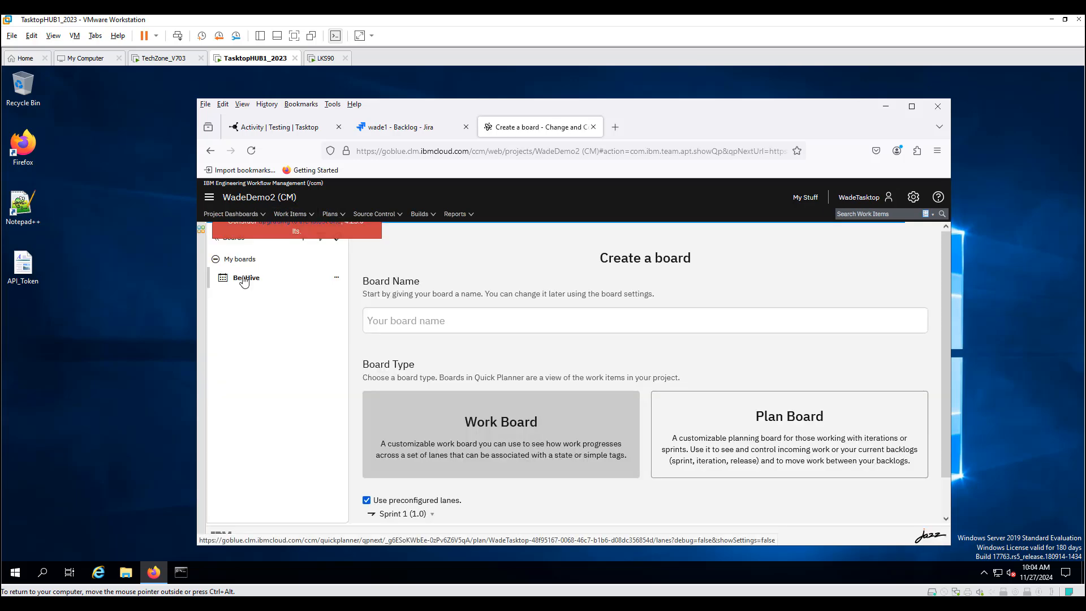
left_click(244, 278)
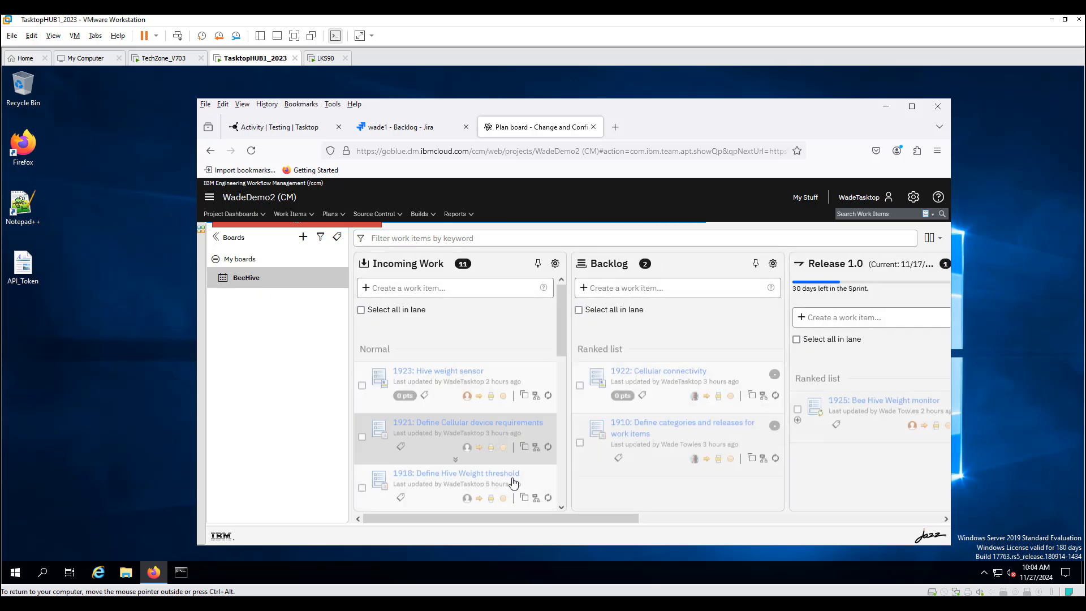
left_click_drag(610, 518, 829, 543)
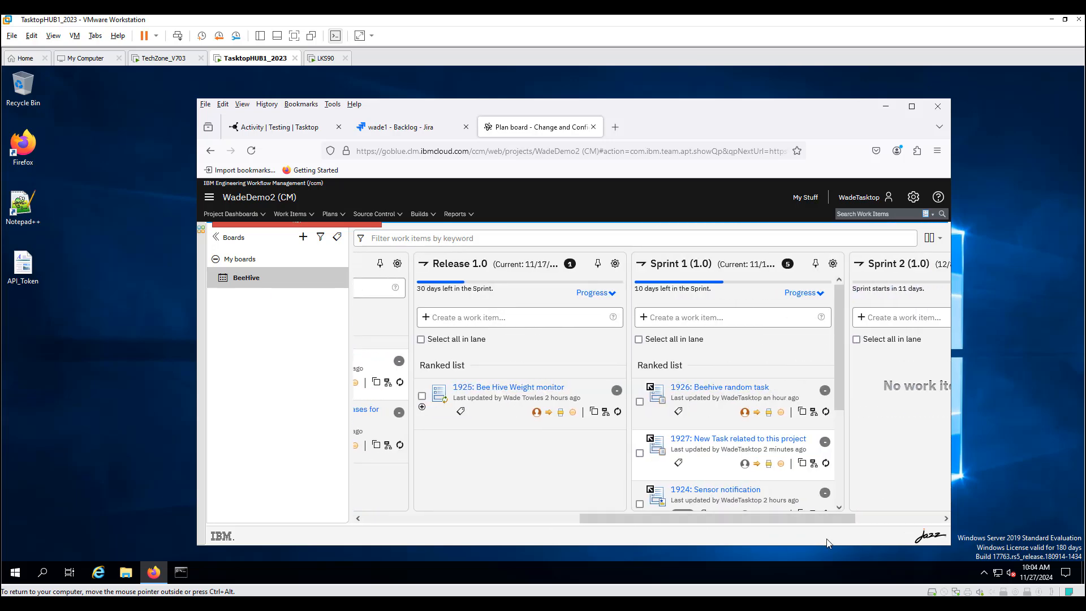
Open the EWM work item "New Task related to this project" and compare its parent link with the parent of the Jira task
left_click(709, 441)
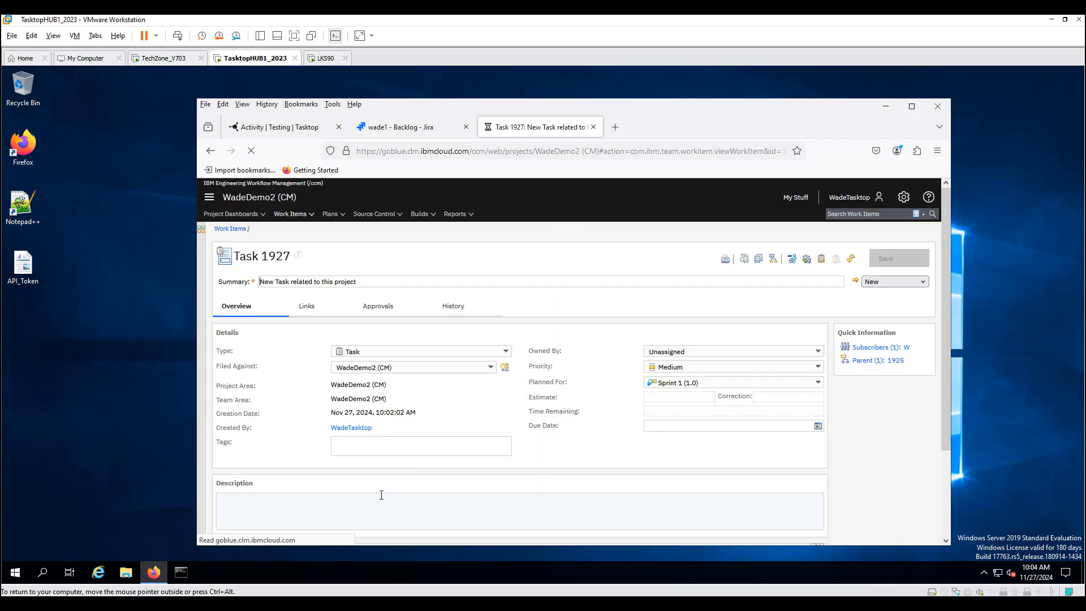
left_click(312, 308)
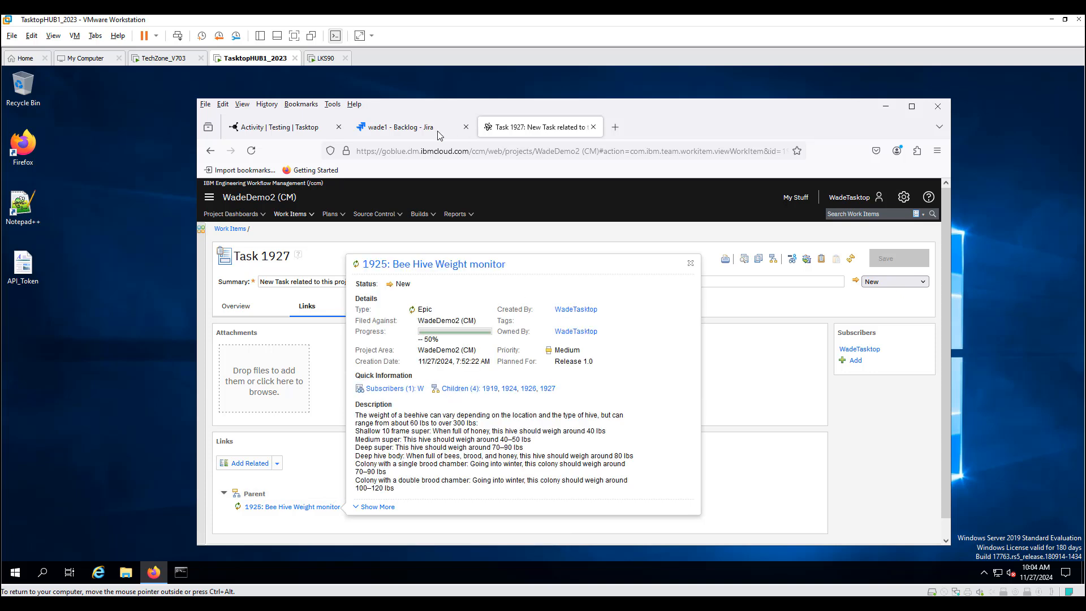
left_click(397, 128)
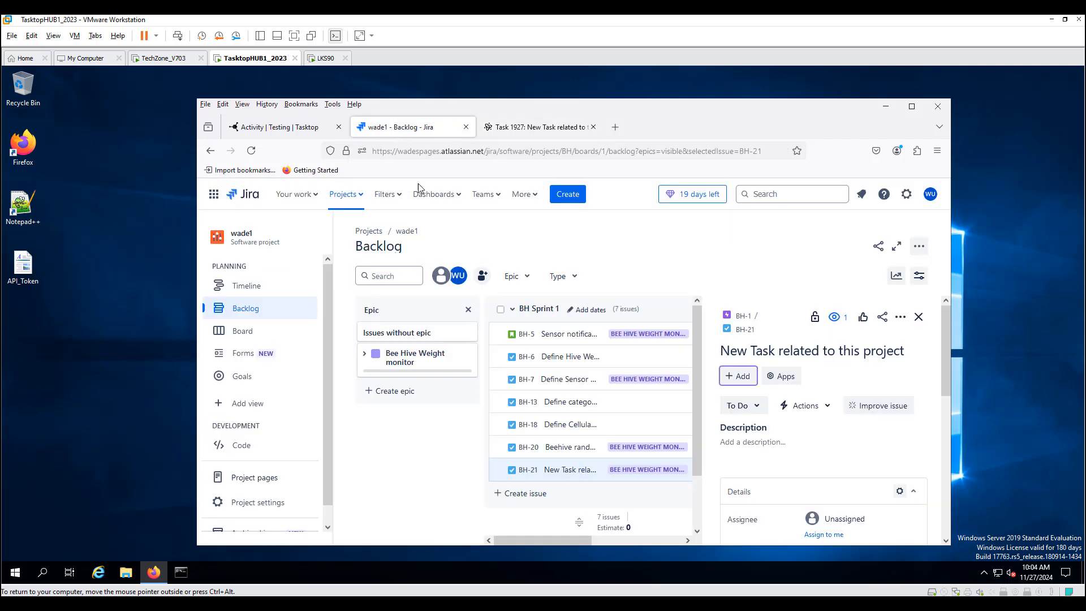
scroll(829, 496, "down", 2)
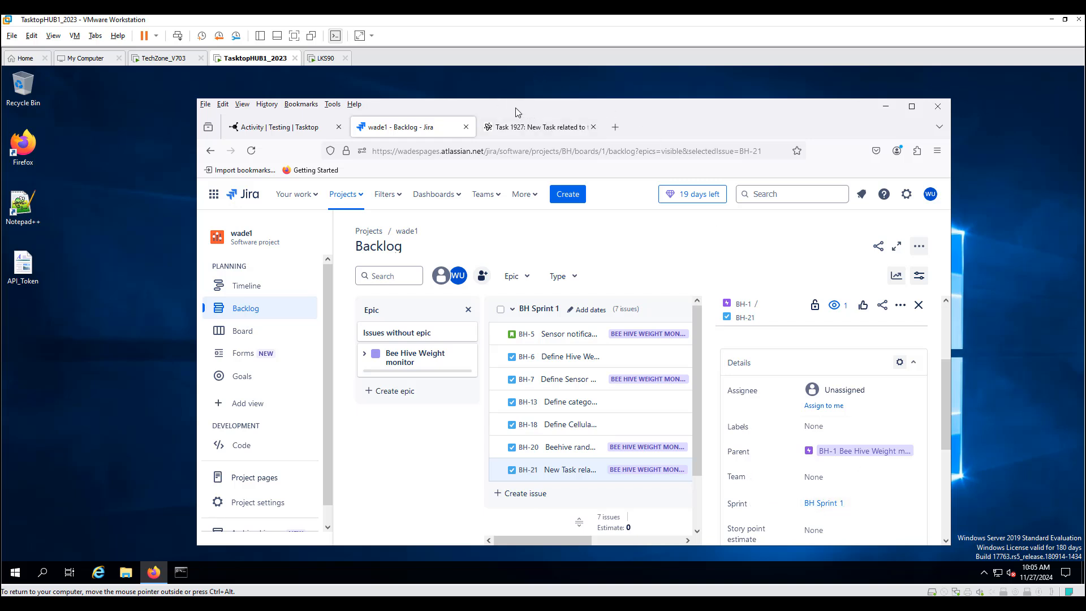
Return to Tasktop Hub and show the integrations as a list to review the Epic, Story and Task synchronizations
left_click(281, 128)
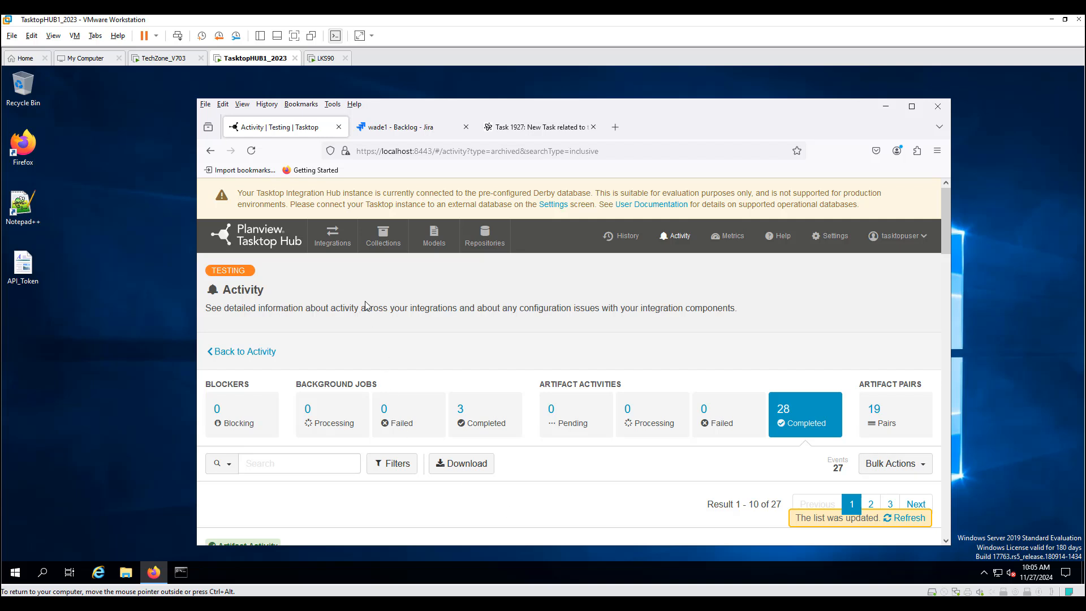
left_click(333, 236)
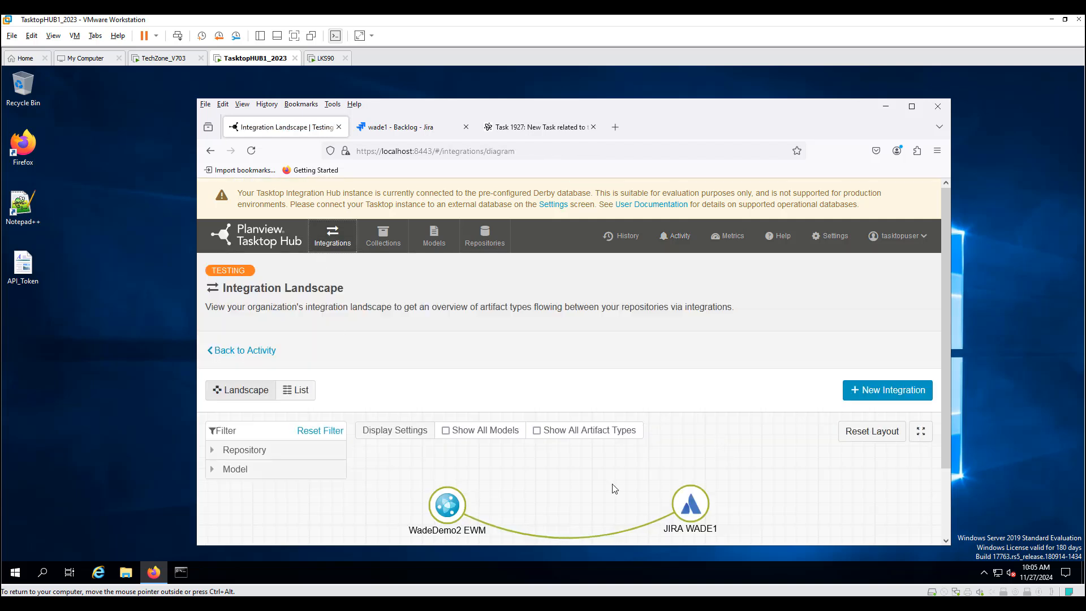
left_click(296, 390)
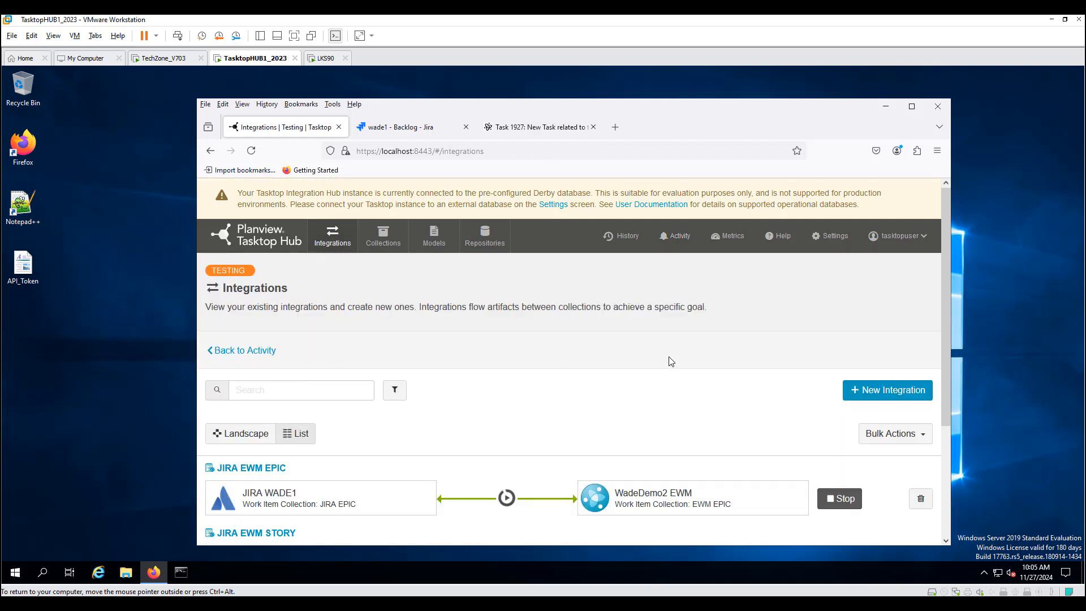
scroll(686, 354, "down", 3)
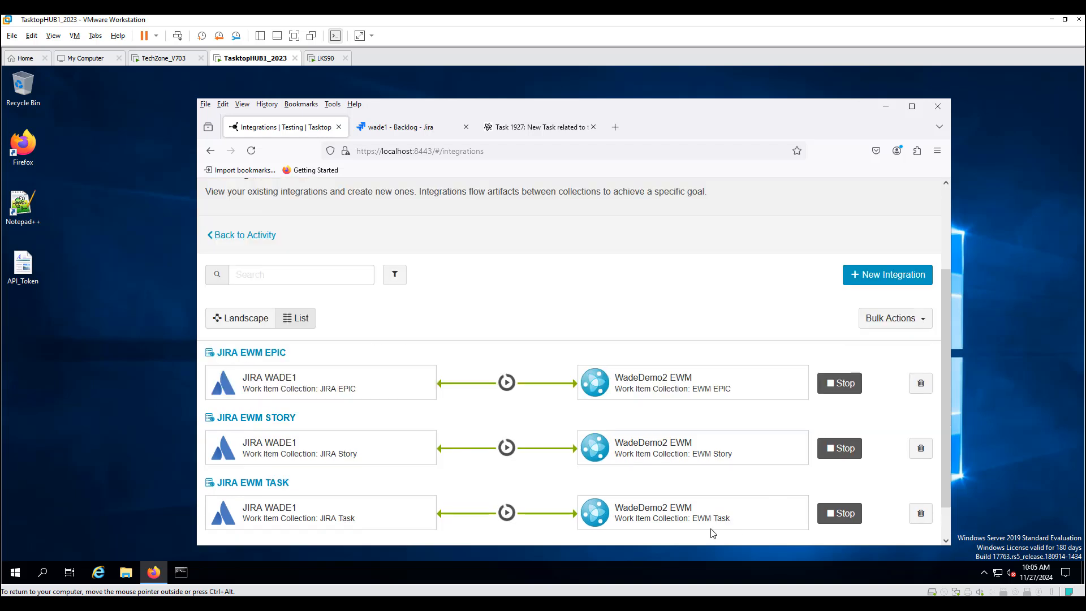